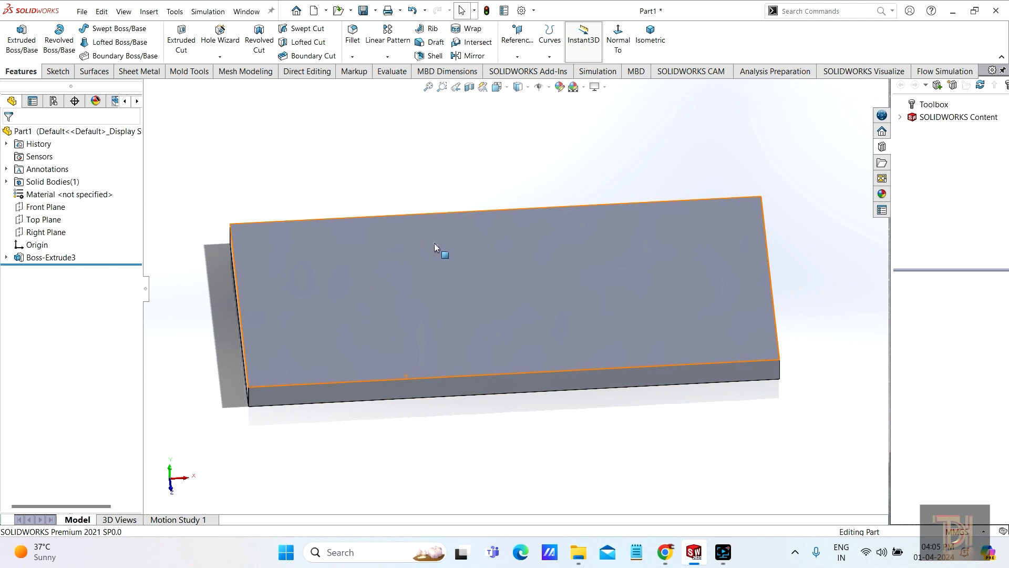
Step: Start a Freeform feature and select the plate's large top face as the face to deform
middle_drag(434, 243, 396, 273)
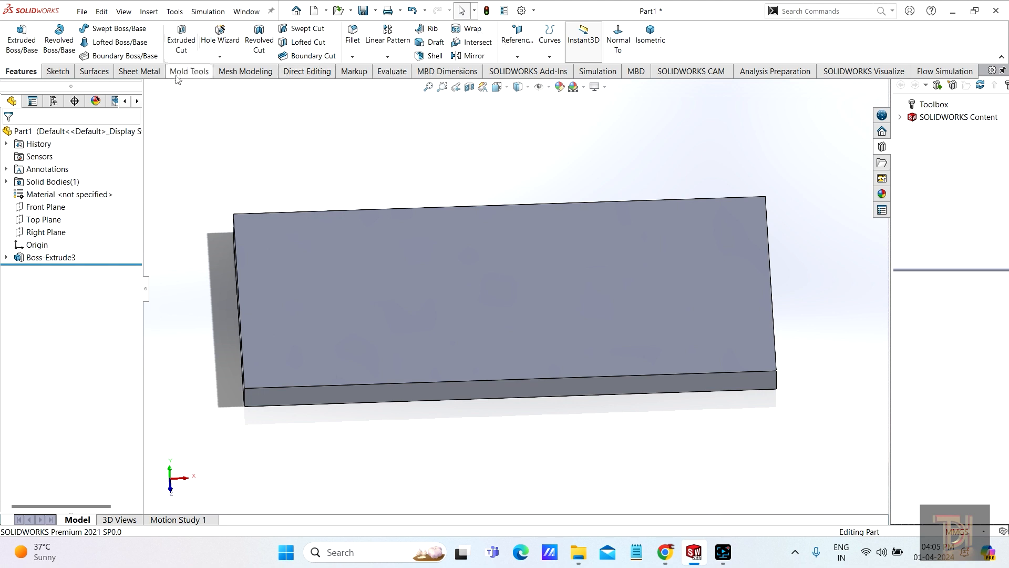
click(148, 12)
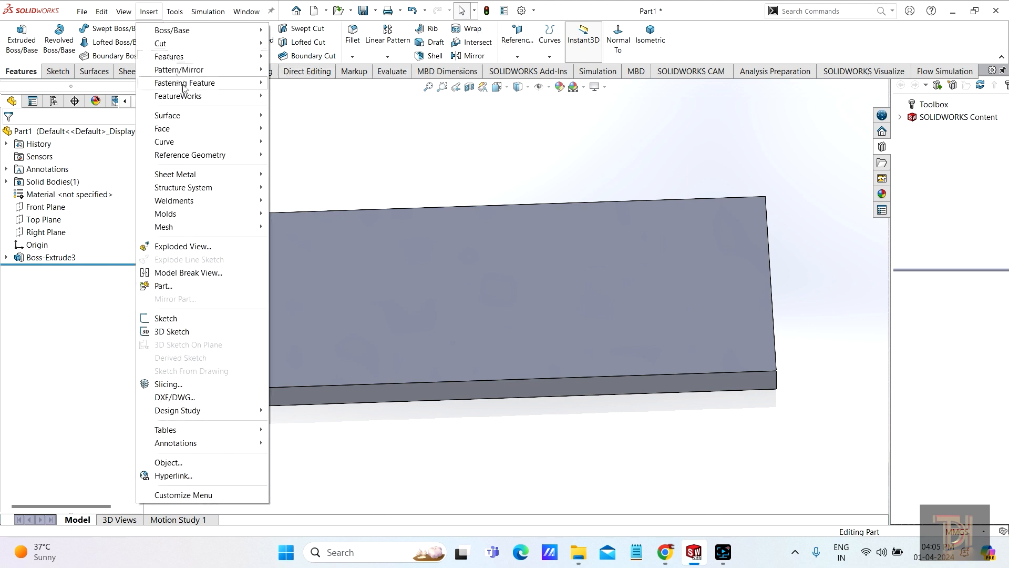
mouse_move(219, 62)
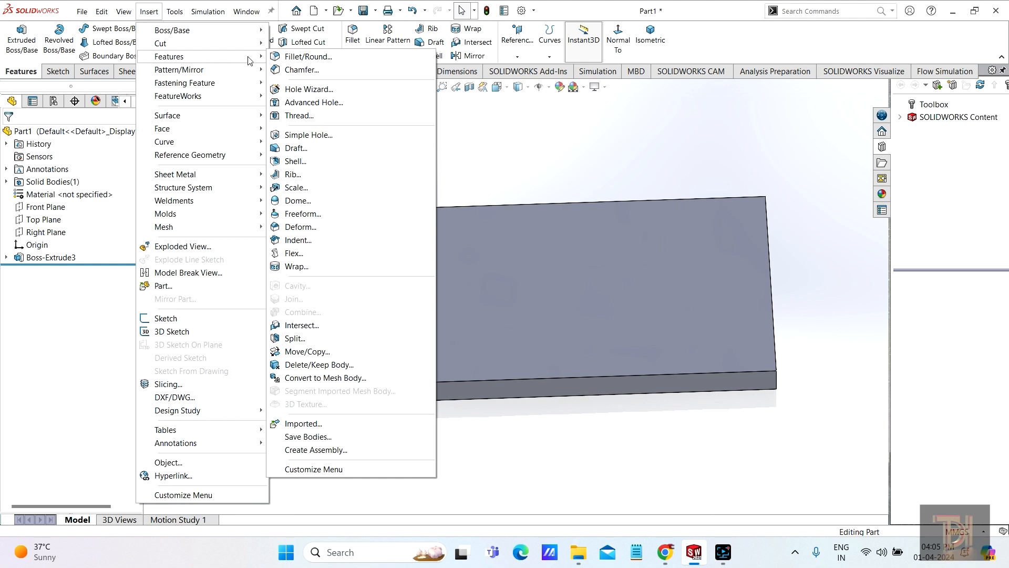
click(304, 215)
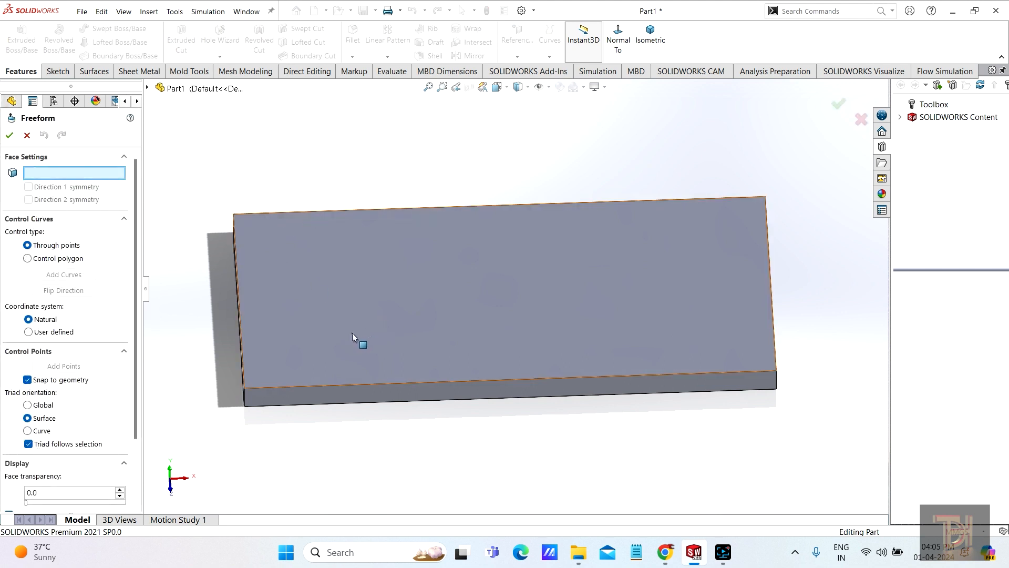
scroll(406, 309, up, 3)
mouse_move(405, 309)
middle_down()
mouse_move(371, 257)
mouse_move(378, 320)
mouse_move(398, 317)
middle_up()
middle_drag(478, 258, 673, 303)
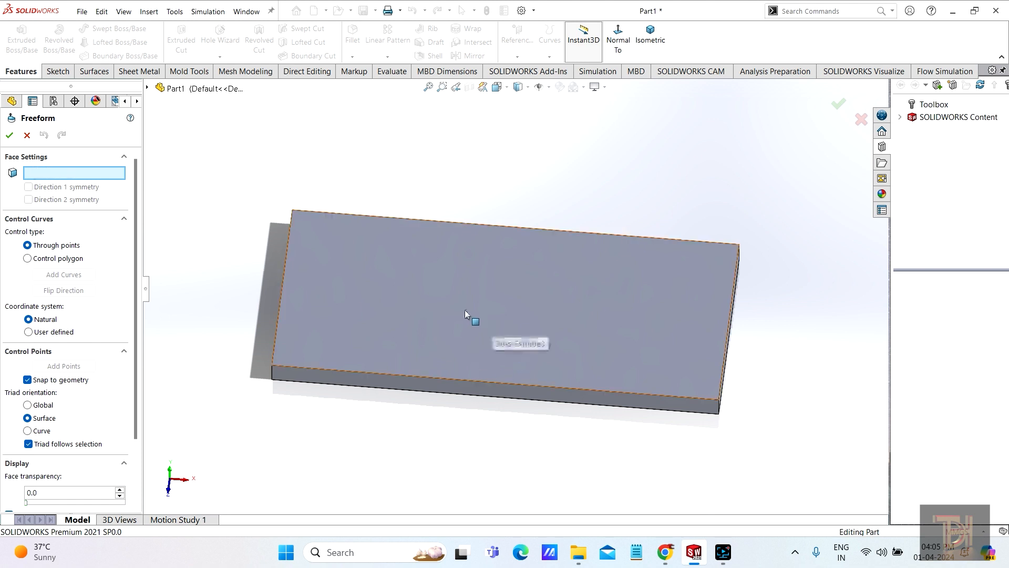
click(492, 298)
scroll(513, 304, down, 1)
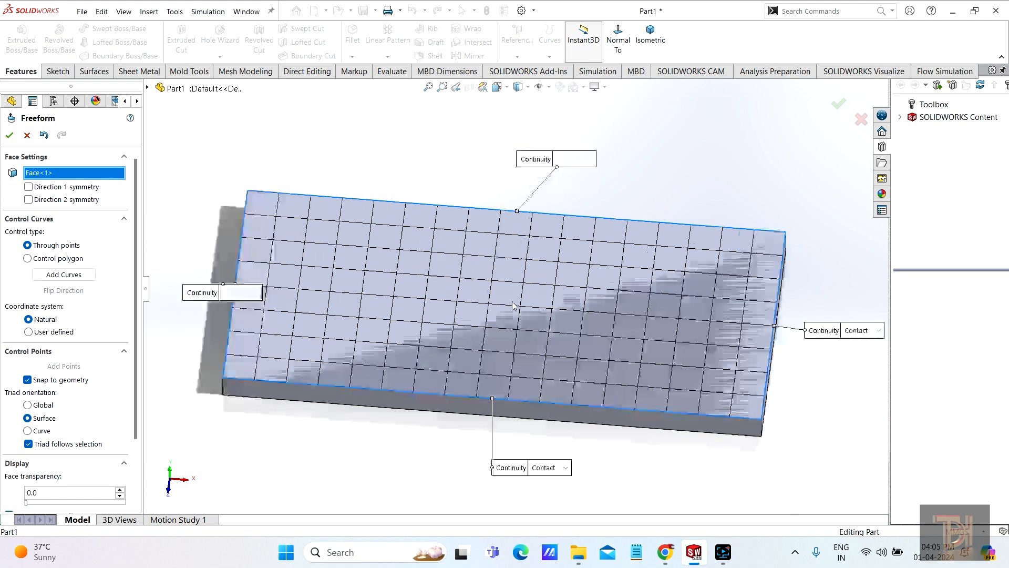
scroll(512, 312, up, 1)
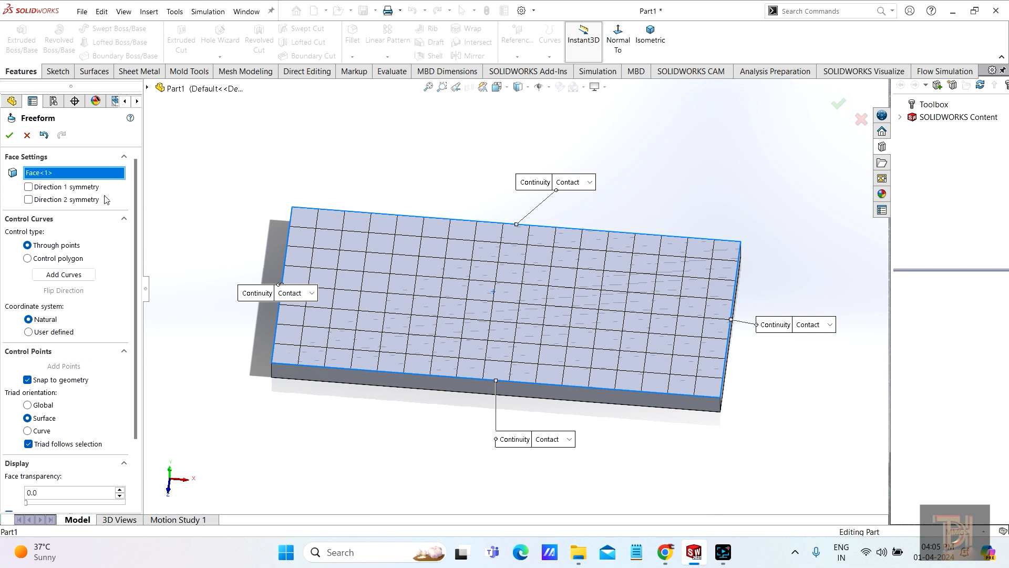
Step: Enable both Direction 1 symmetry and Direction 2 symmetry for the freeform face
click(28, 187)
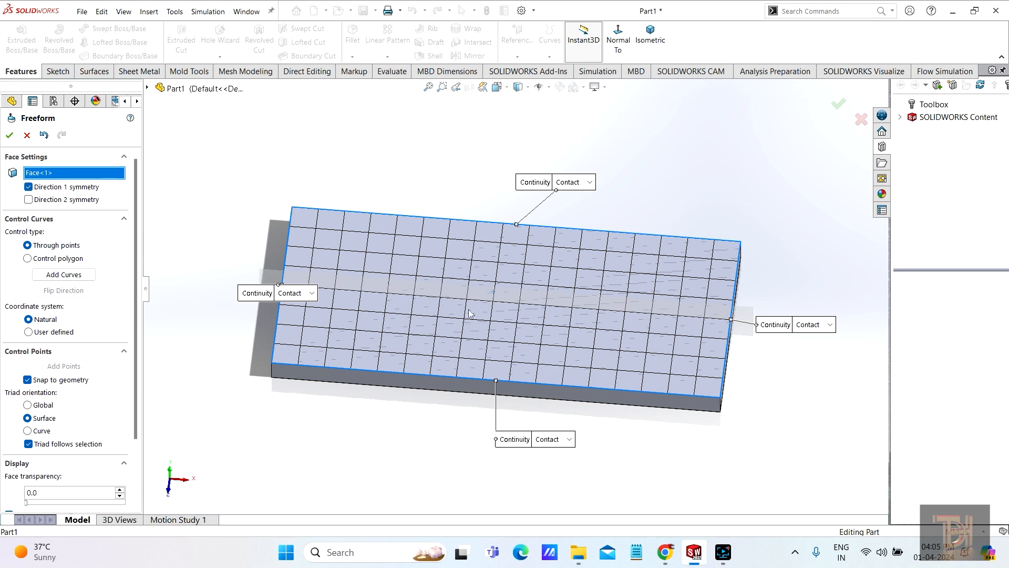
middle_drag(430, 342, 366, 288)
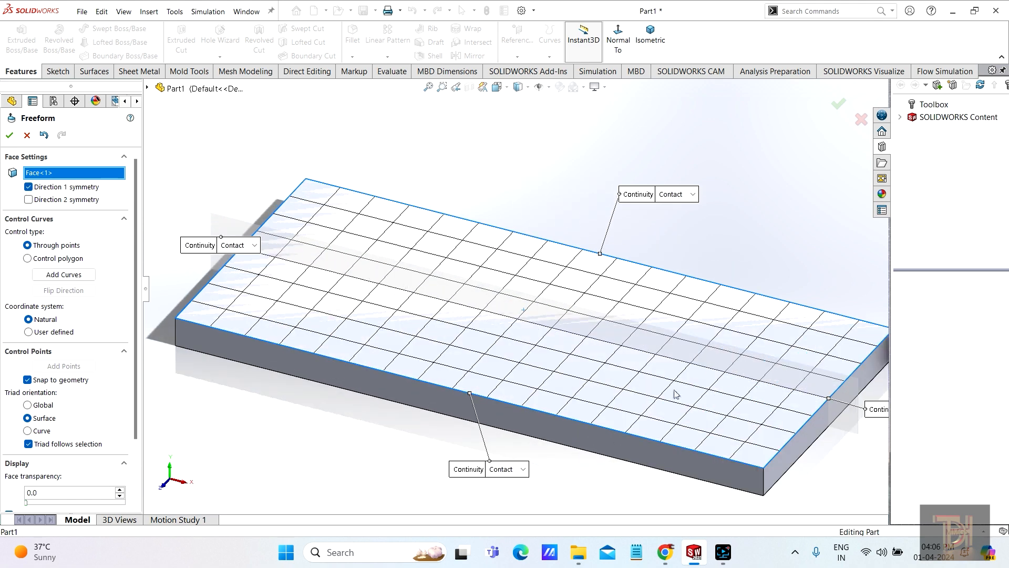
middle_drag(675, 394, 573, 374)
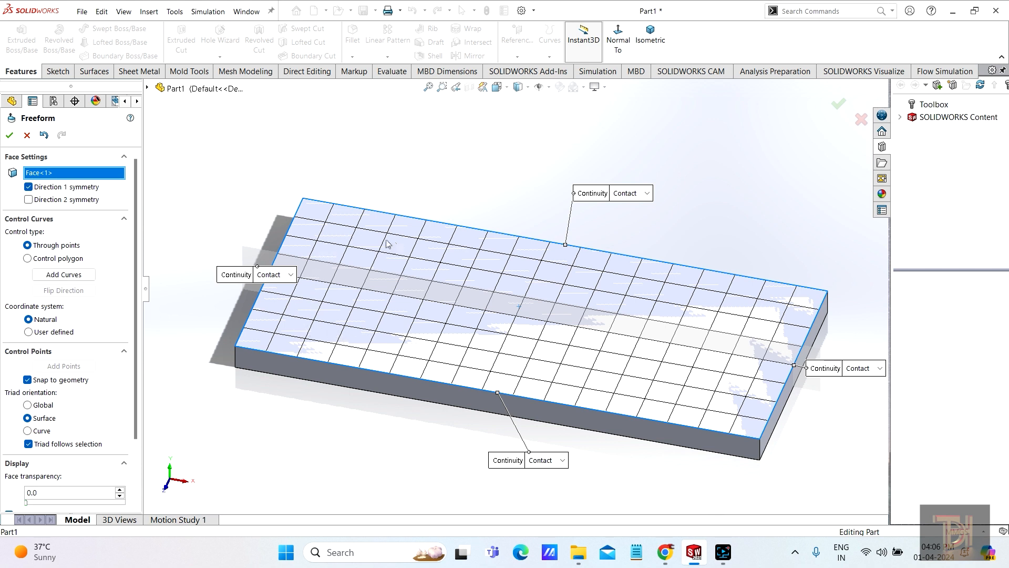
click(28, 199)
middle_drag(352, 347, 509, 394)
scroll(493, 356, down, 2)
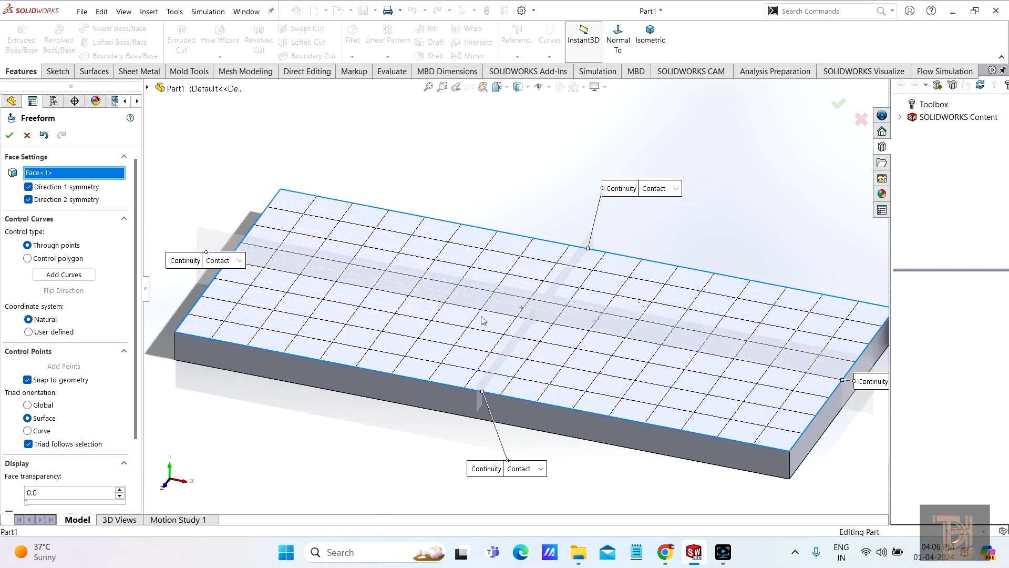
middle_drag(551, 388, 583, 348)
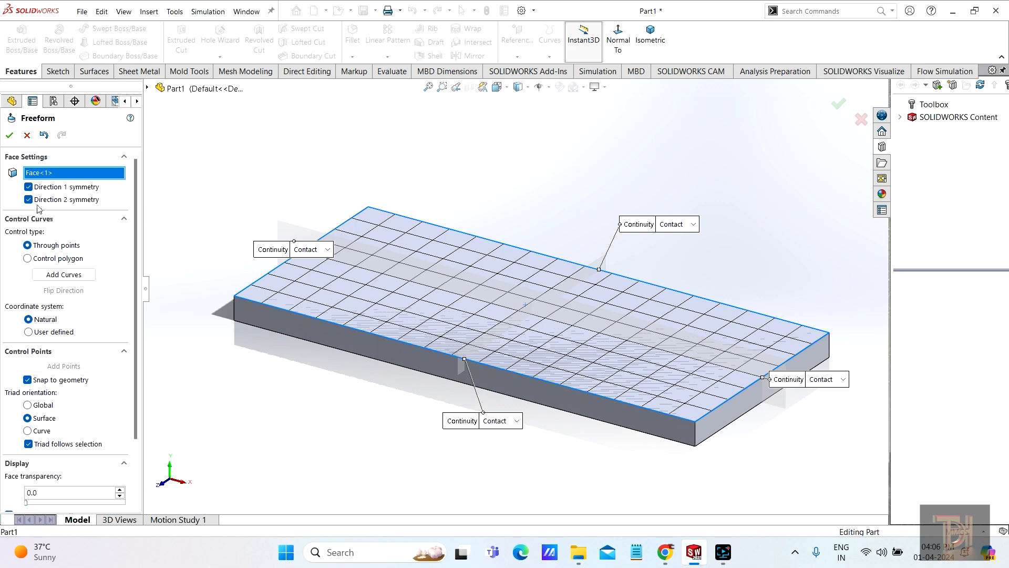
Step: Turn off Direction 1 symmetry while keeping Direction 2 symmetry on for the freeform face
click(29, 187)
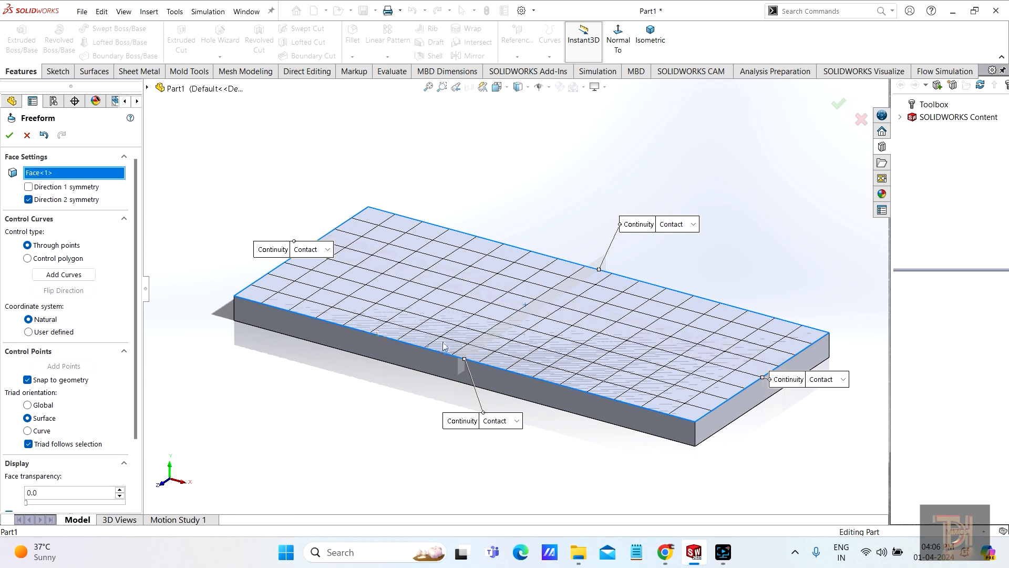
middle_drag(446, 346, 464, 376)
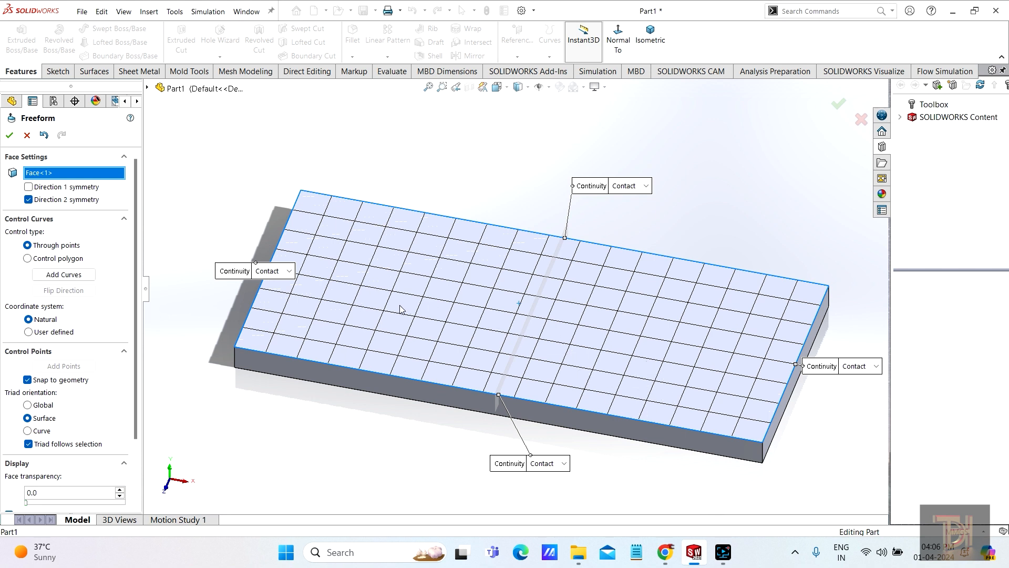
middle_drag(412, 324, 402, 296)
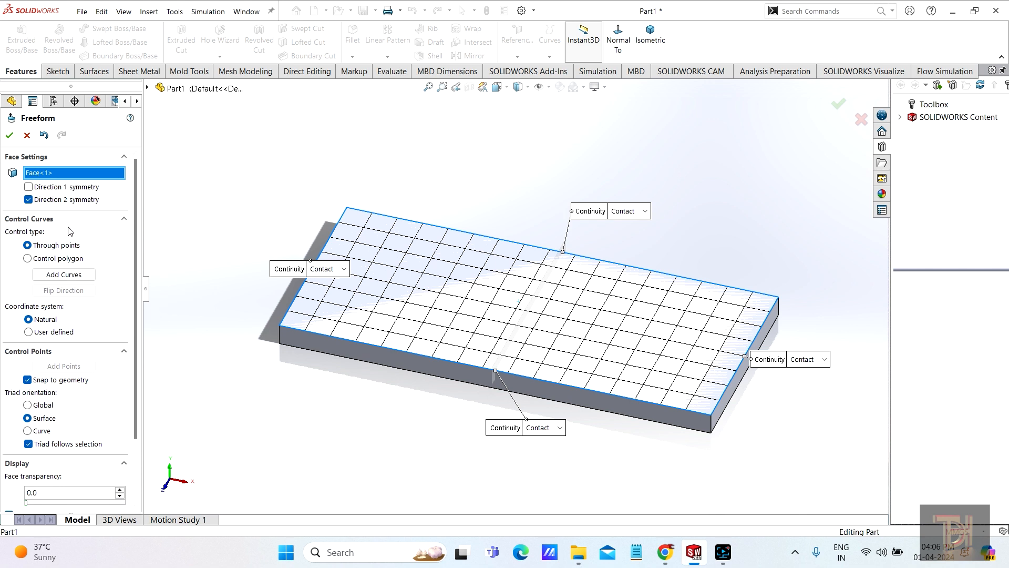
mouse_move(134, 242)
mouse_down()
mouse_move(134, 269)
mouse_move(135, 246)
mouse_up()
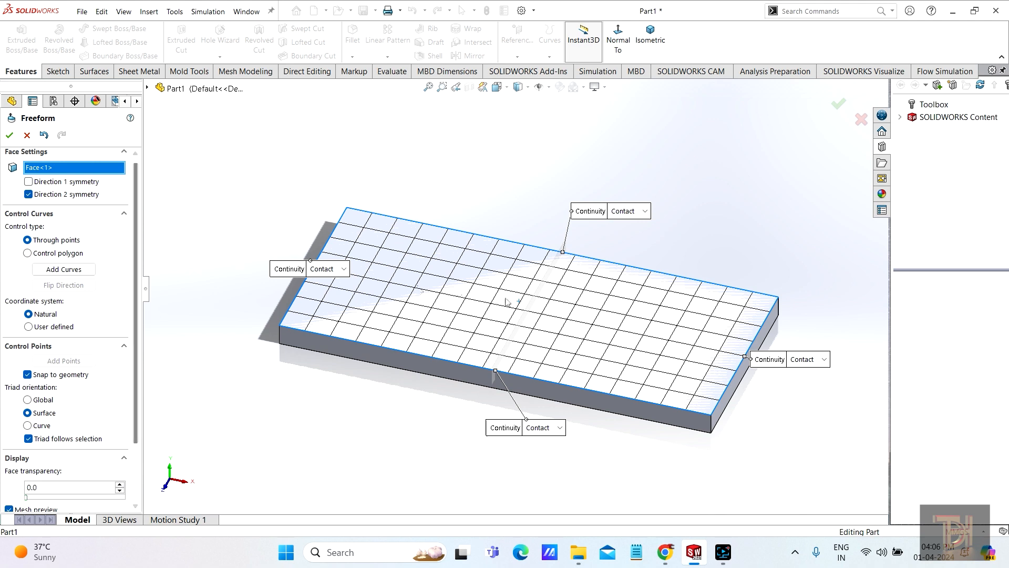
scroll(517, 331, down, 1)
middle_drag(402, 305, 432, 274)
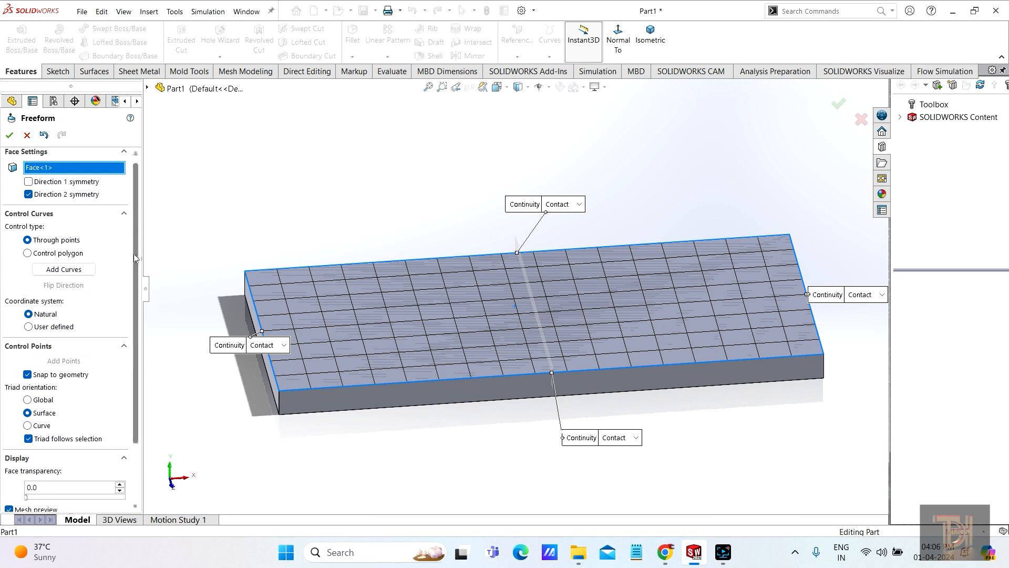
middle_drag(370, 315, 393, 365)
scroll(691, 324, down, 1)
scroll(691, 323, up, 1)
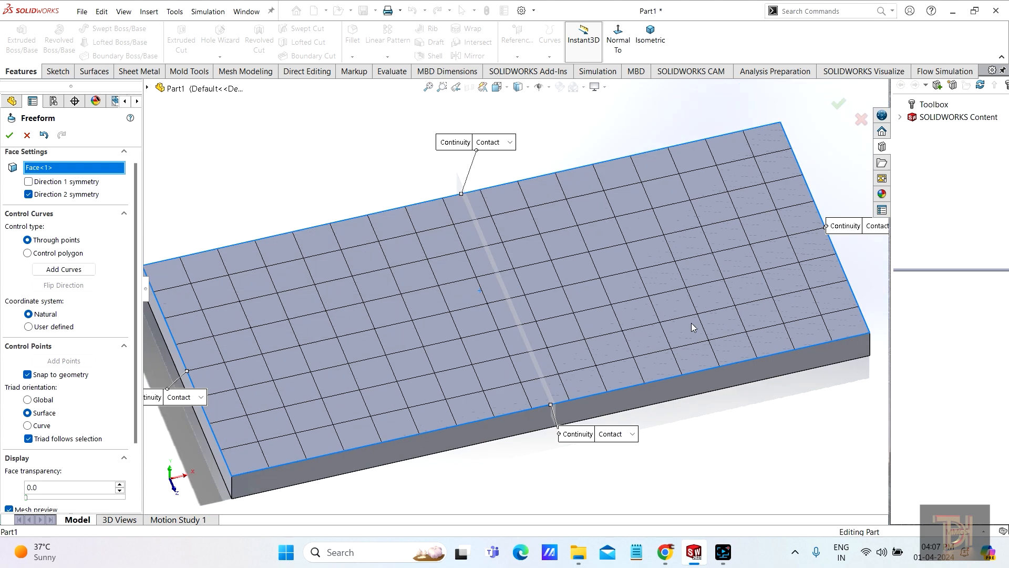
middle_drag(661, 323, 665, 284)
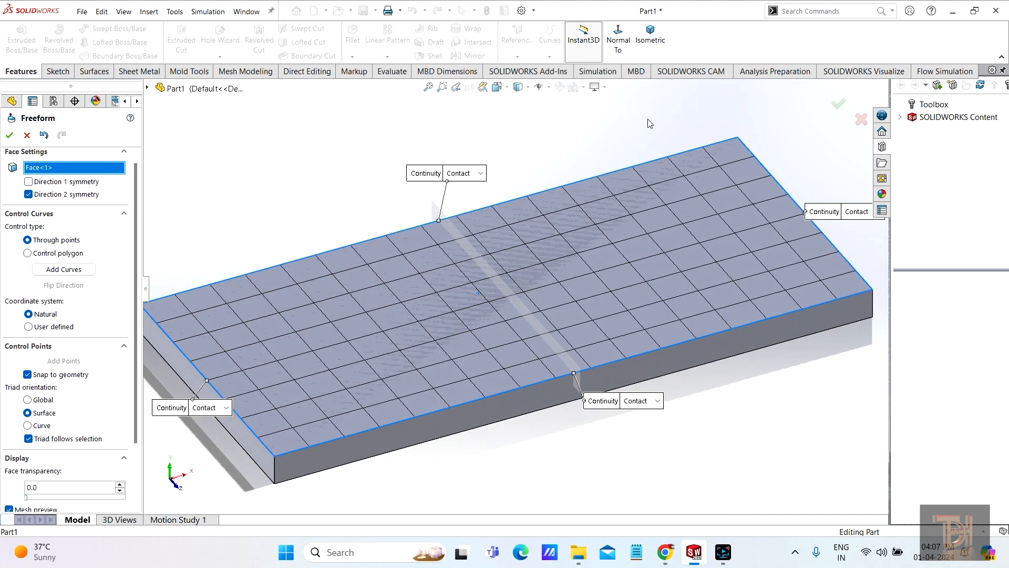
click(605, 87)
click(613, 102)
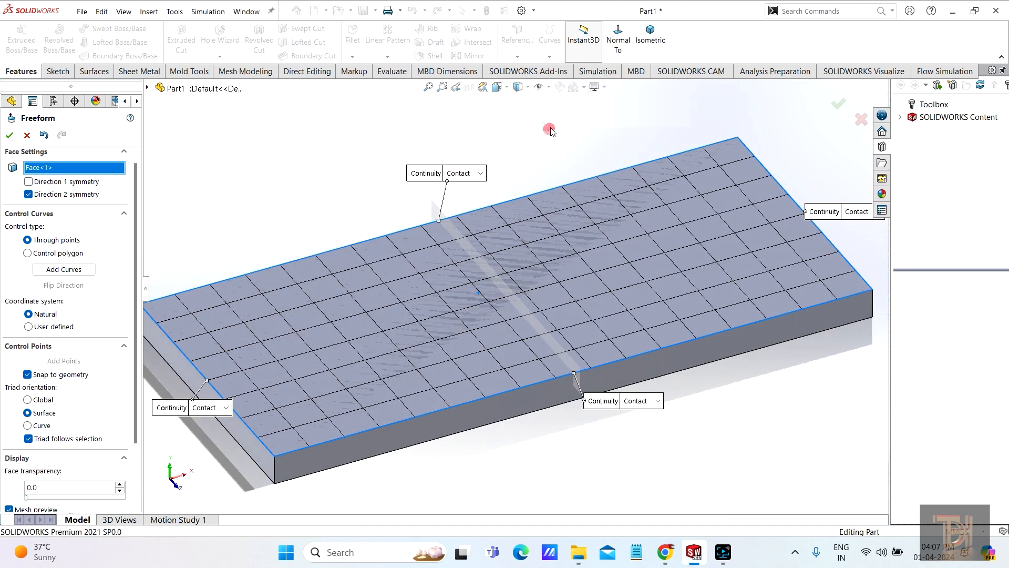
middle_drag(453, 287, 444, 267)
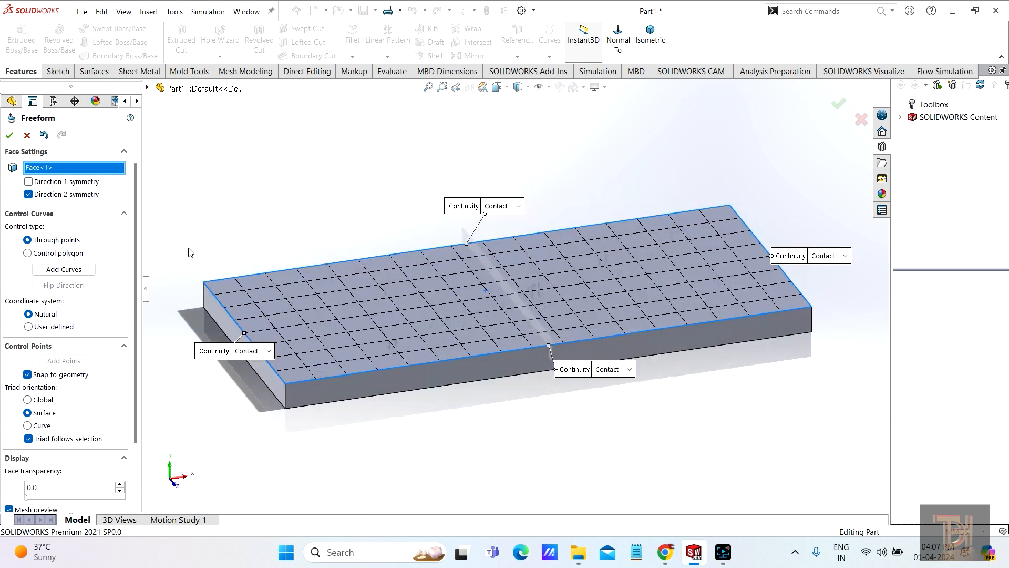
Step: Add two through-points control curves running lengthwise across the plate's top face, one toward each long edge
drag(135, 277, 123, 353)
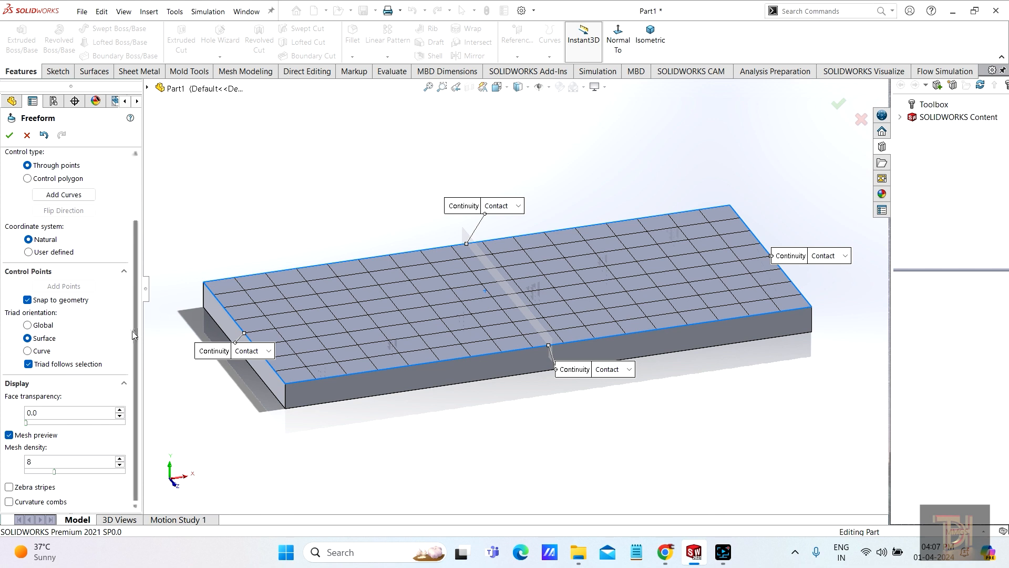
drag(132, 331, 152, 279)
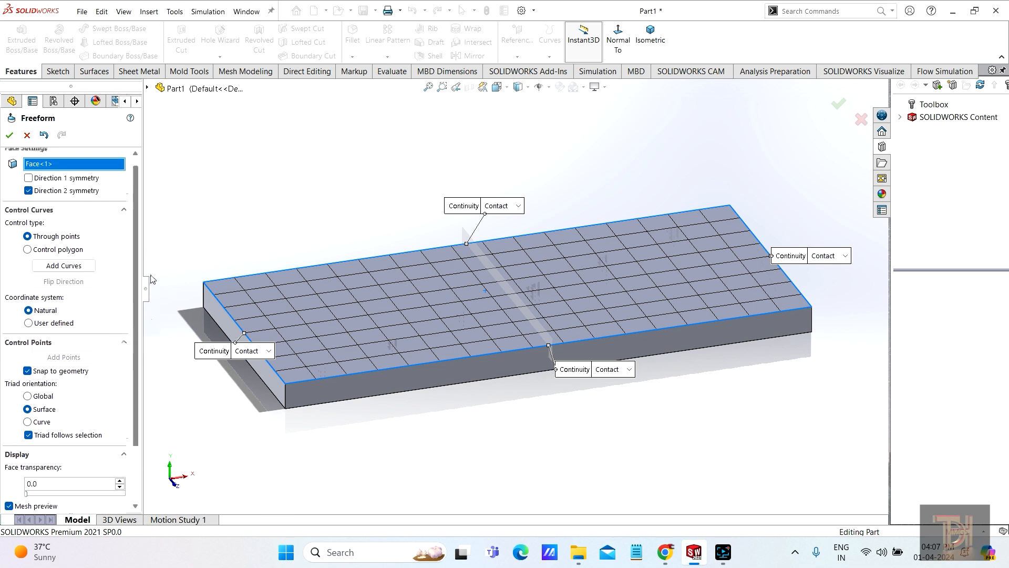
click(65, 266)
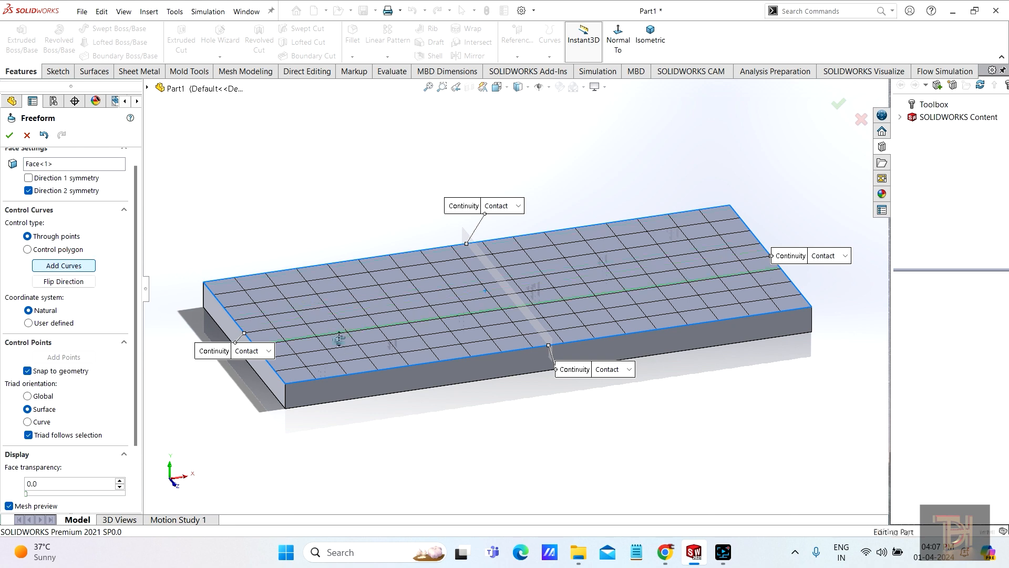
scroll(347, 335, down, 2)
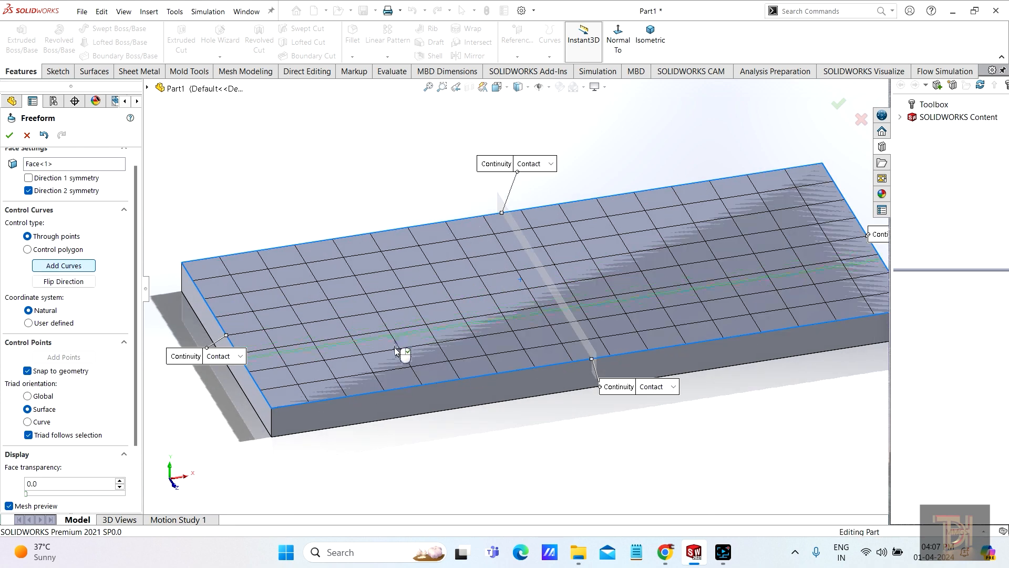
scroll(399, 360, down, 1)
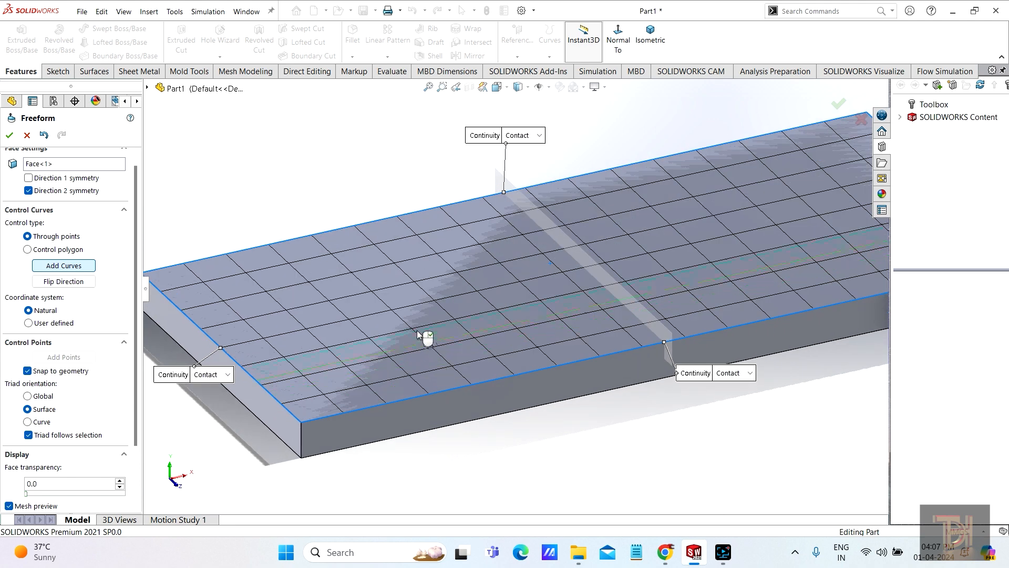
scroll(427, 370, down, 1)
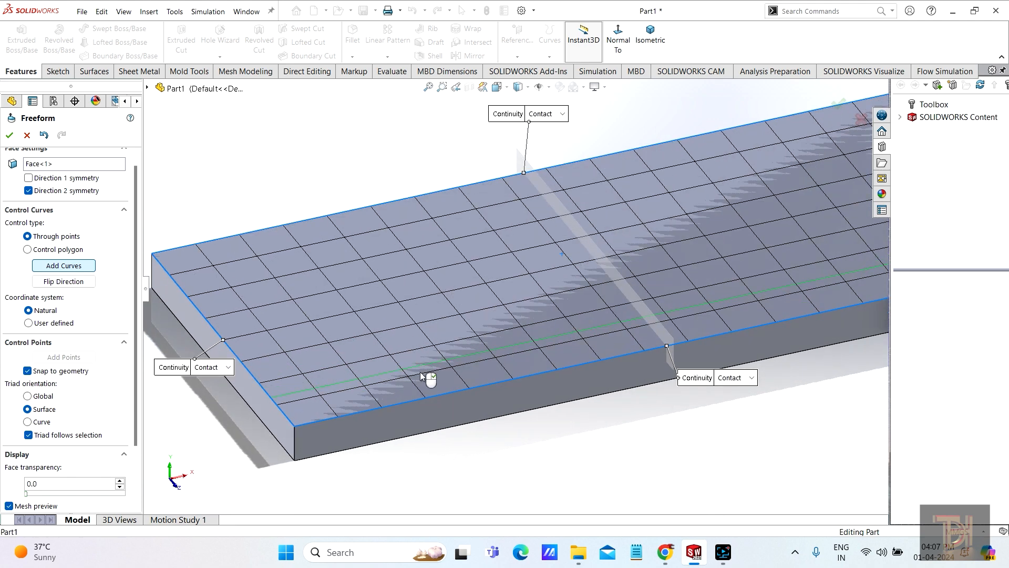
click(394, 367)
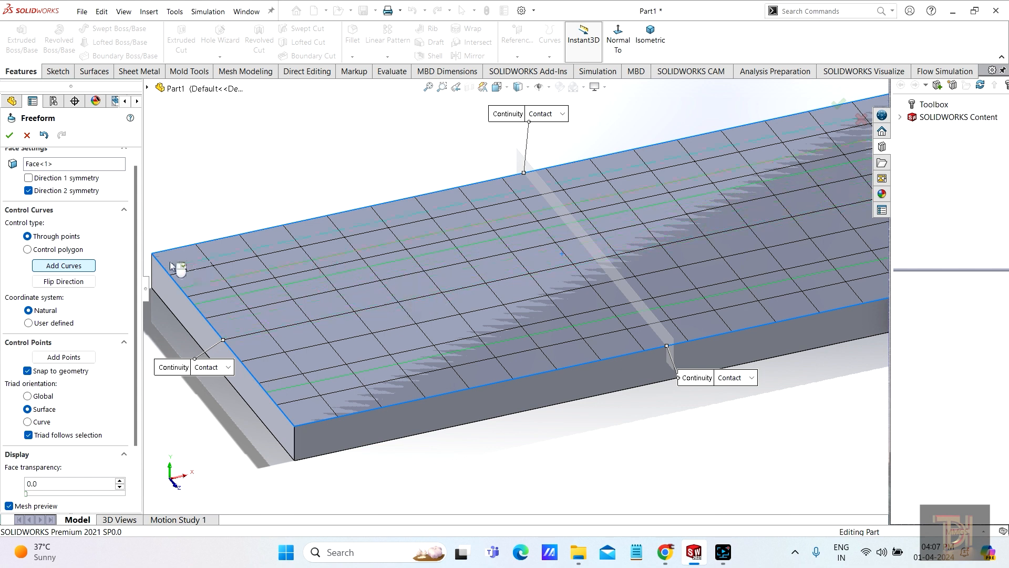
click(62, 267)
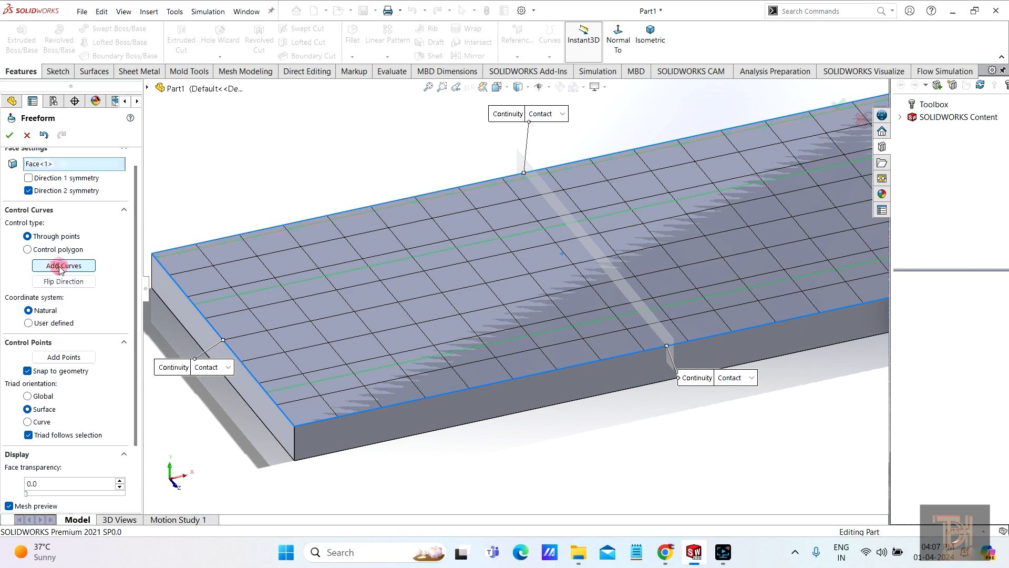
Step: Switch the coordinate system to User defined, accept losing the freeform modifications, and adjust the direction arrow on the face
middle_drag(484, 317, 453, 315)
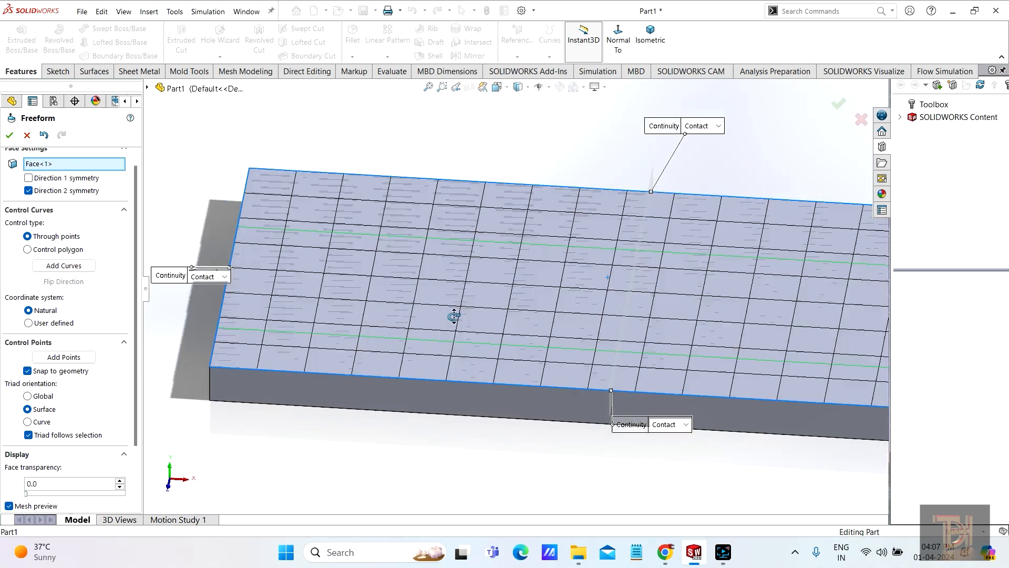
middle_drag(701, 316, 694, 349)
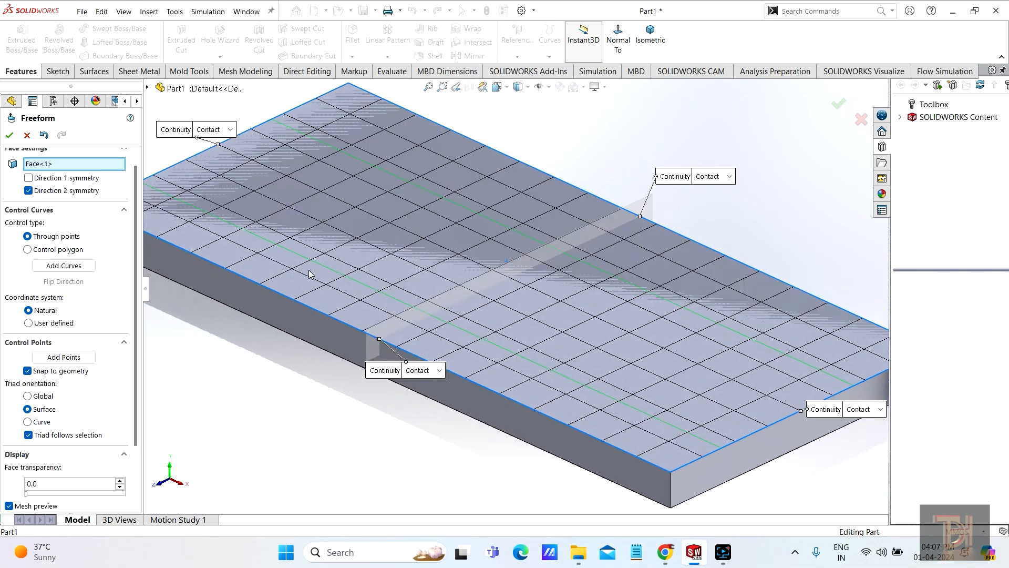
drag(134, 287, 132, 312)
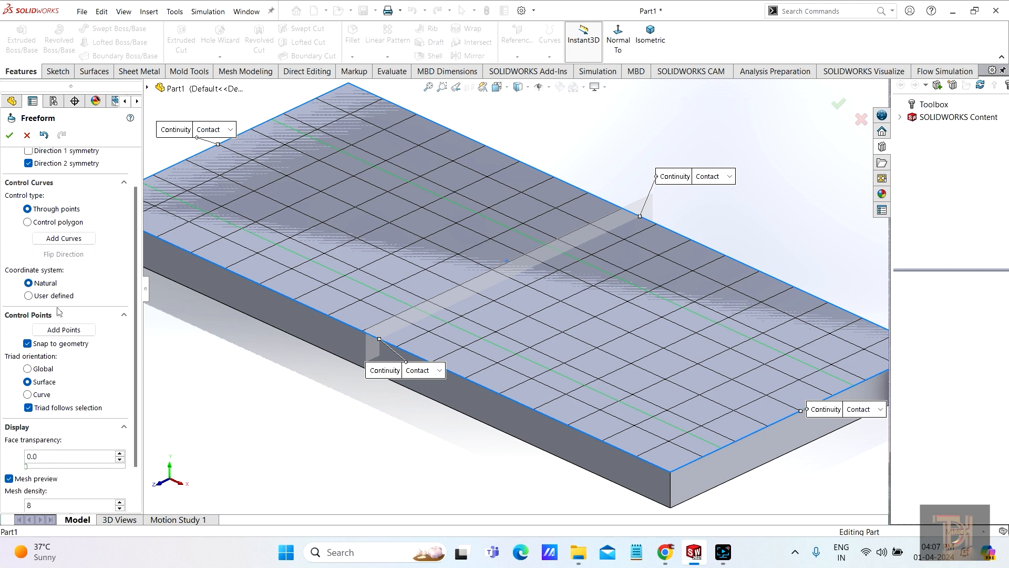
click(29, 295)
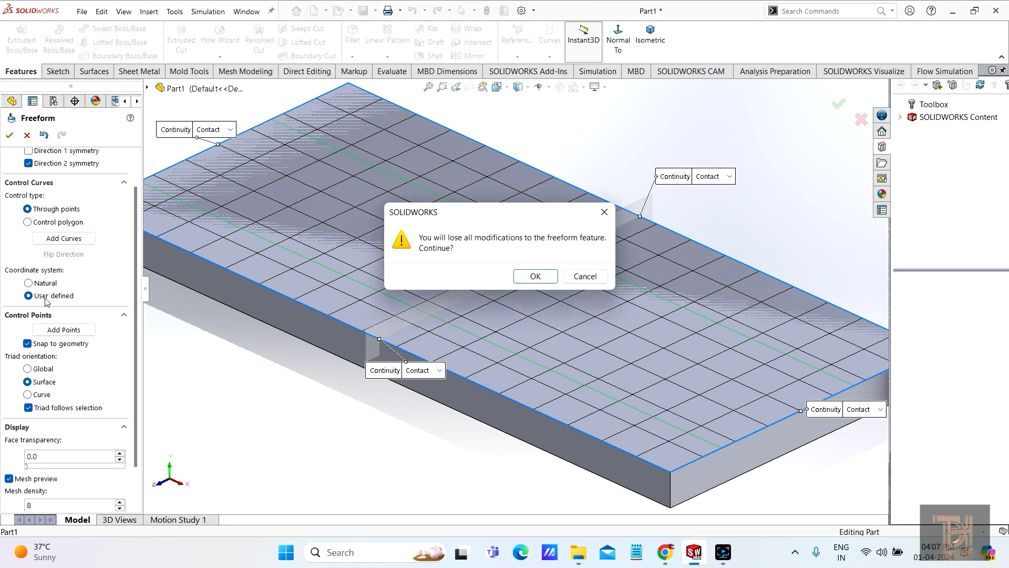
click(534, 276)
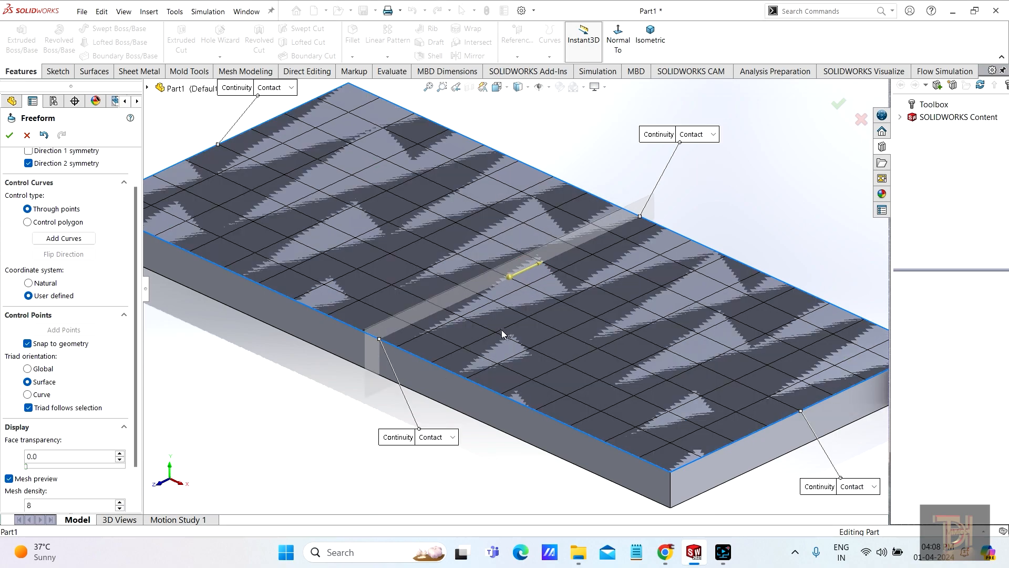
mouse_move(501, 329)
middle_down()
mouse_move(518, 333)
mouse_move(492, 334)
mouse_move(518, 275)
middle_up()
mouse_move(546, 264)
mouse_down()
mouse_move(556, 251)
mouse_move(506, 239)
mouse_move(528, 239)
mouse_move(554, 279)
mouse_move(558, 255)
mouse_up()
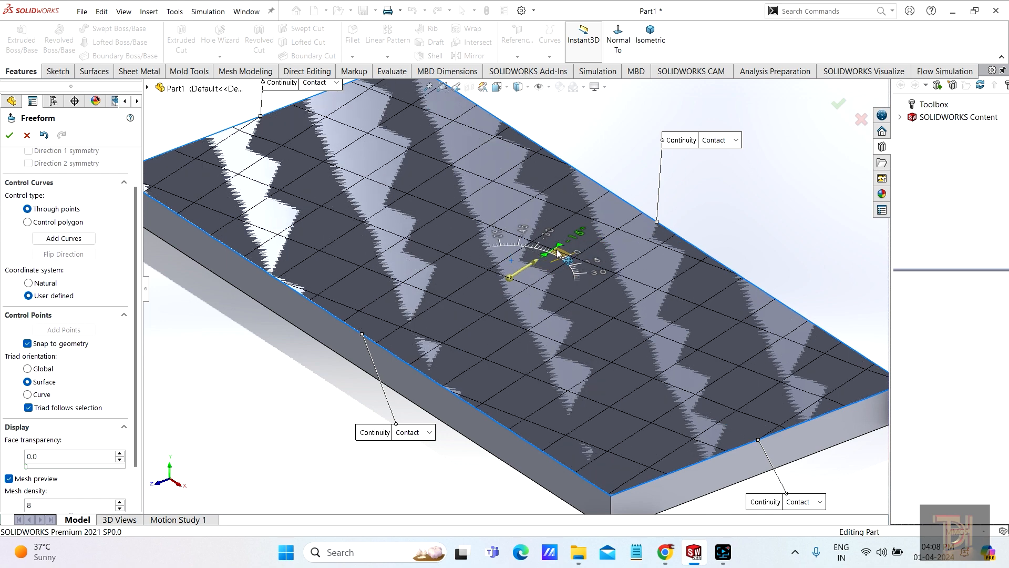
Step: Return the coordinate system to Natural, accepting the loss of modifications, and enable Direction 2 symmetry
click(29, 283)
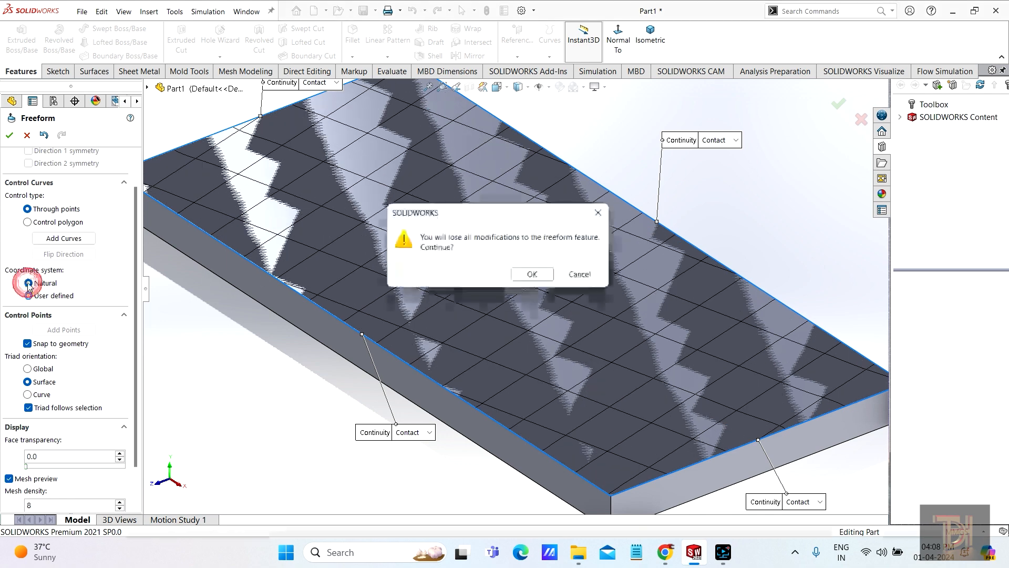
click(526, 277)
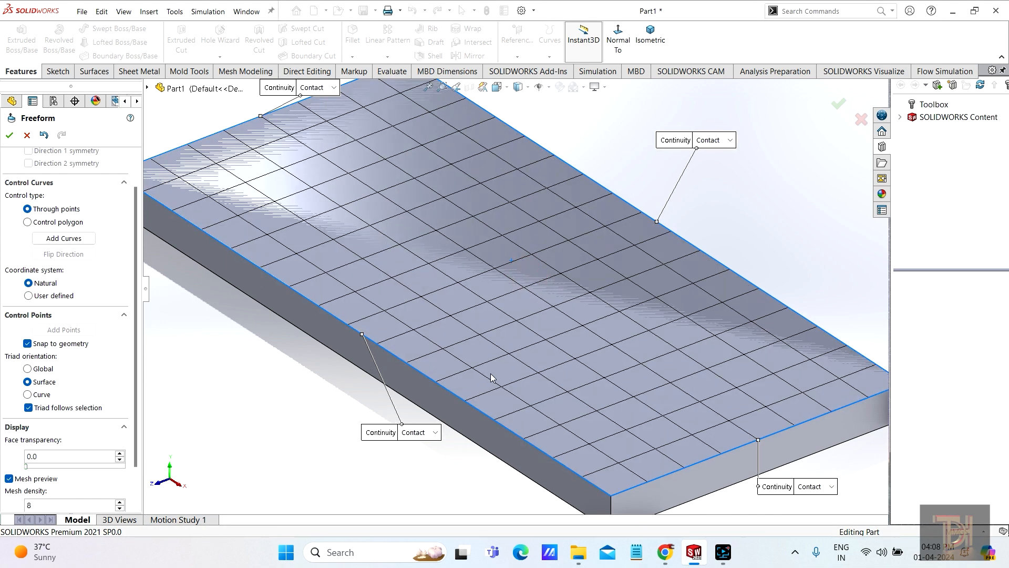
scroll(91, 275, up, 1)
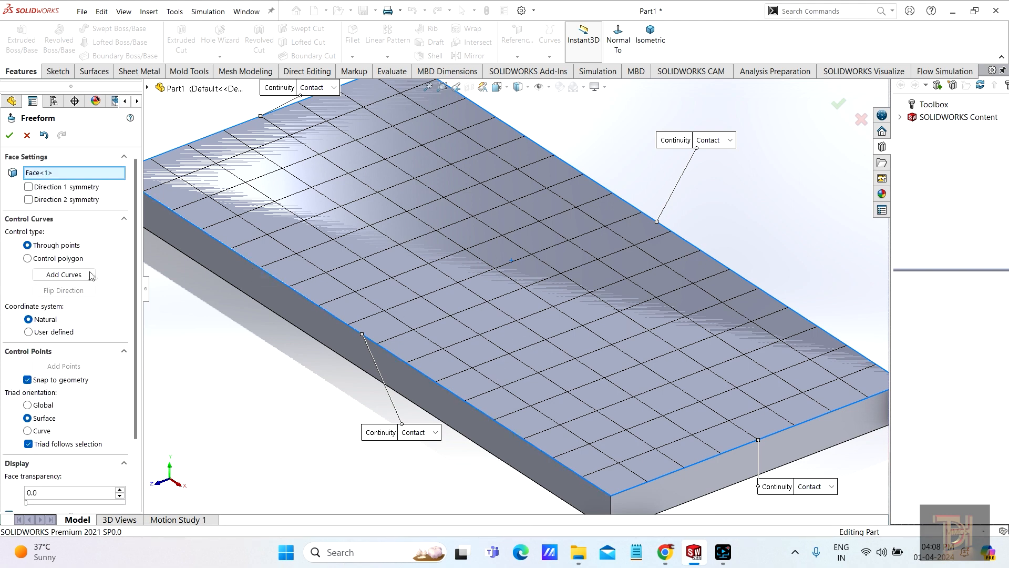
click(28, 201)
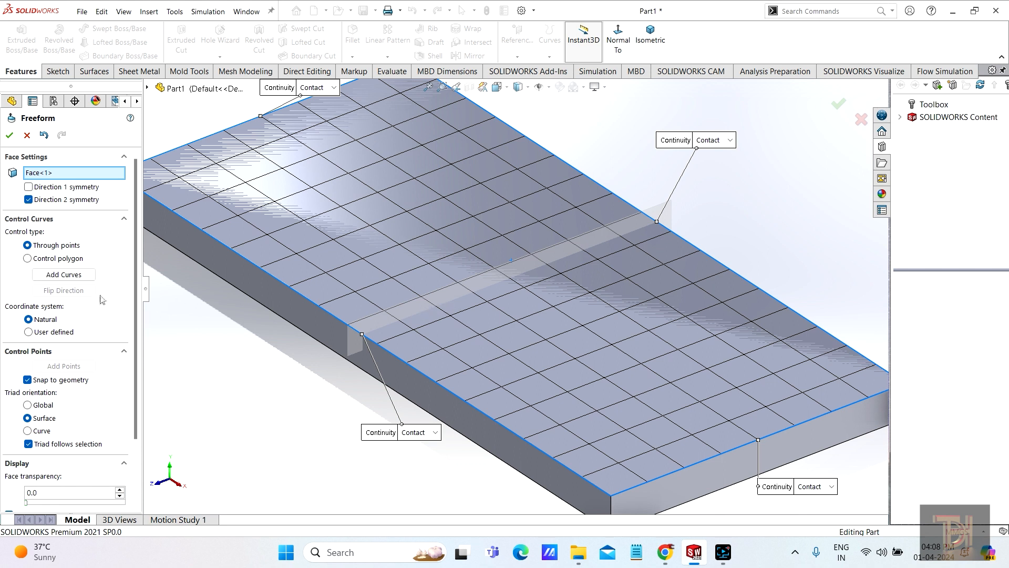
Step: Add one lengthwise control curve along the middle of the face and two crosswise curves between the symmetry plane and the near short end
click(59, 275)
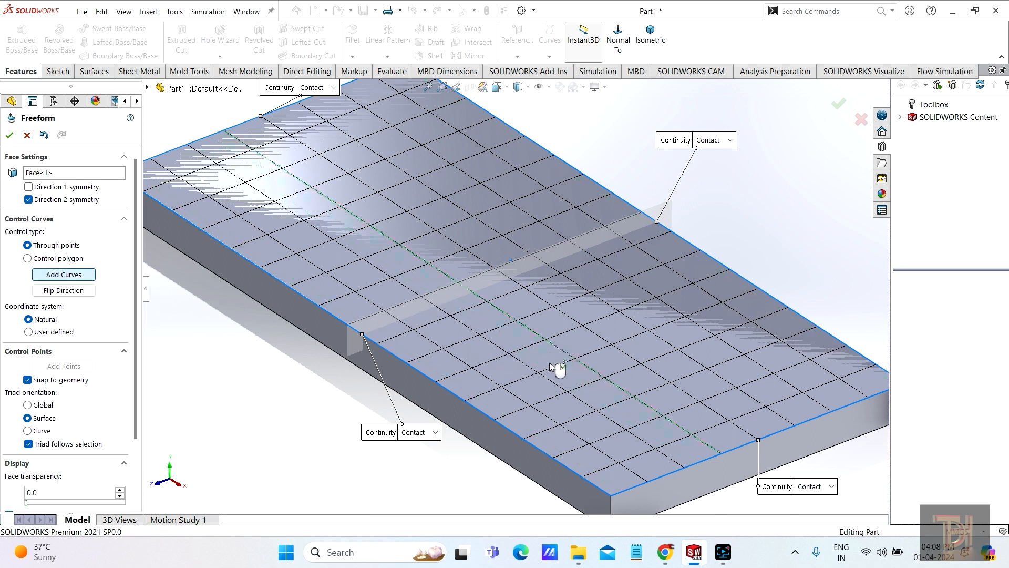
click(598, 347)
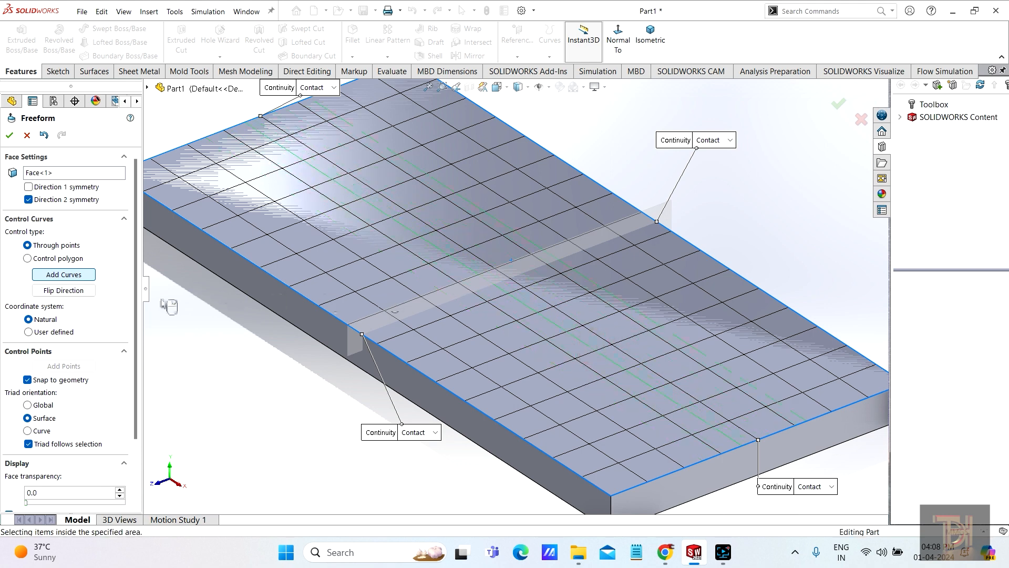
click(65, 292)
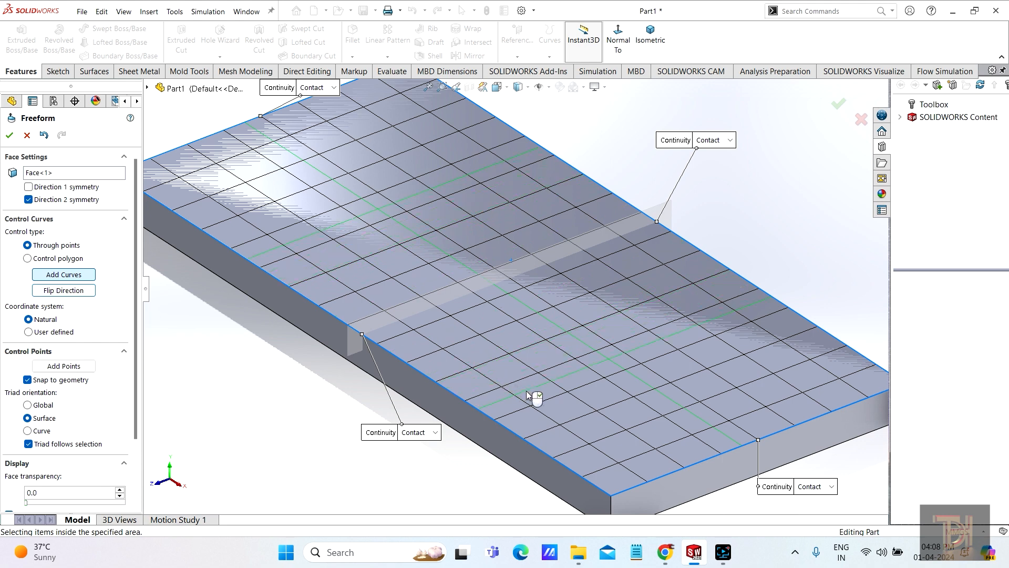
click(480, 376)
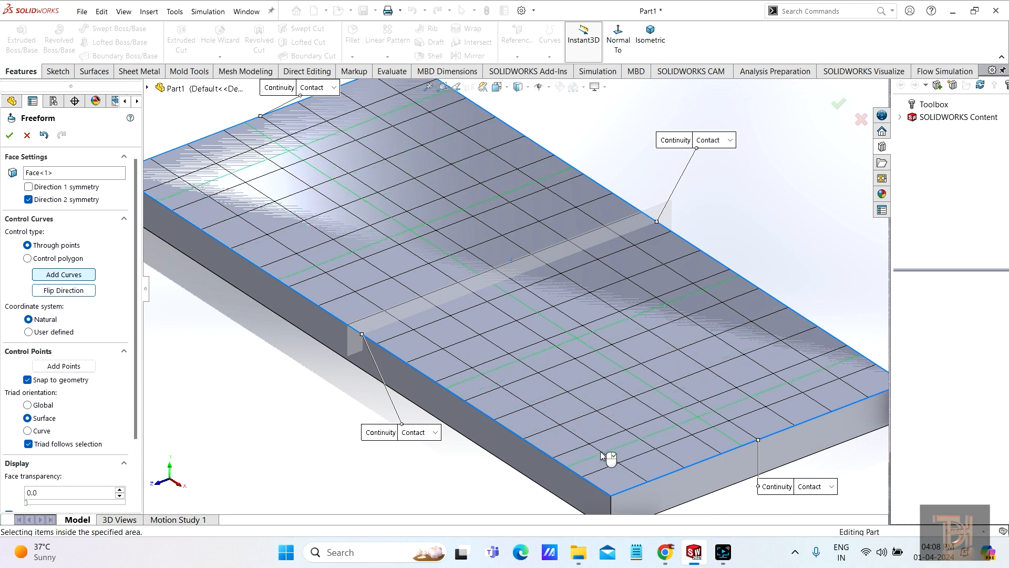
key(f)
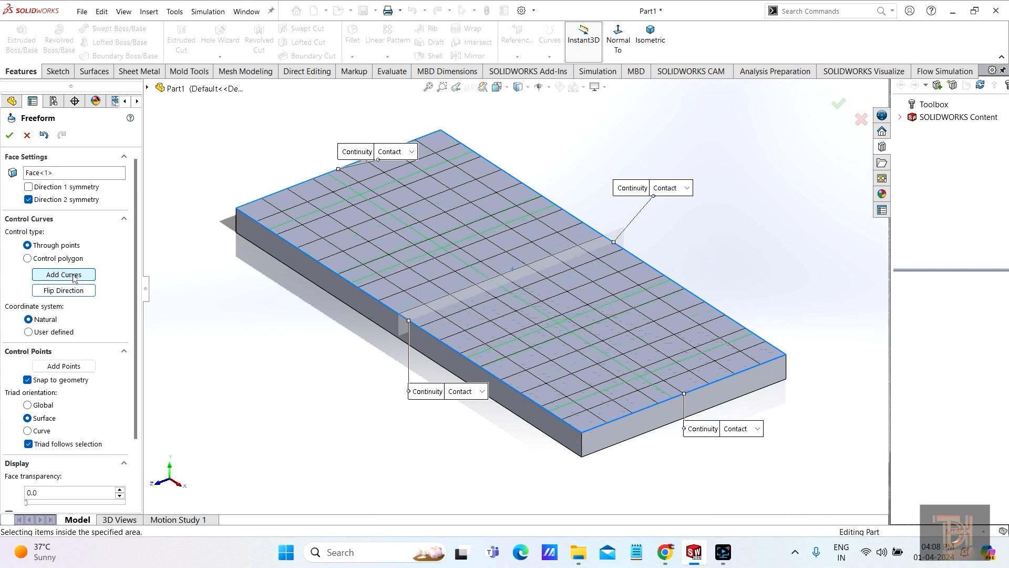
click(64, 274)
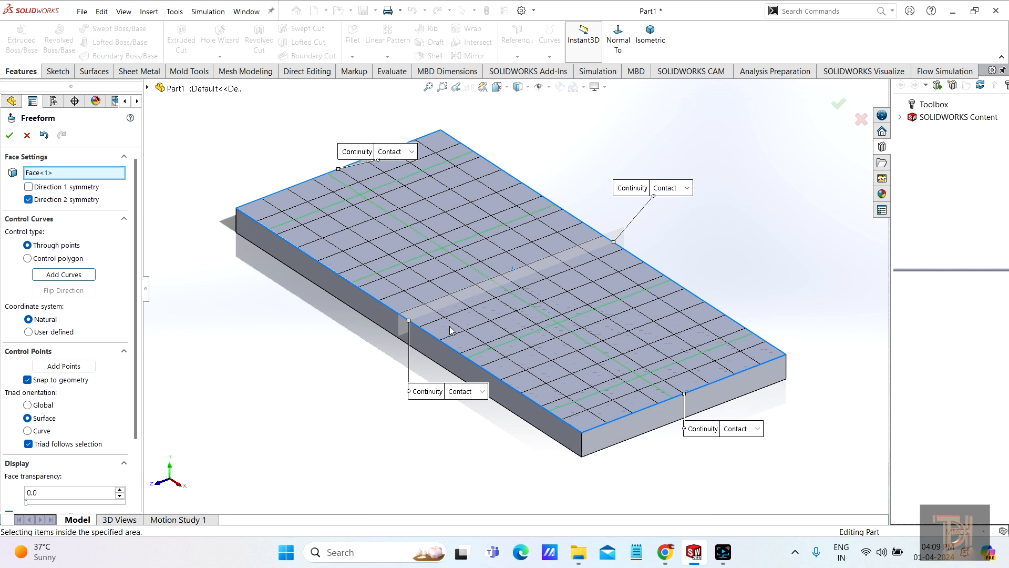
Step: Add a control point on the inner crosswise curve and another on the crosswise curve nearest the short end
scroll(134, 331, down, 2)
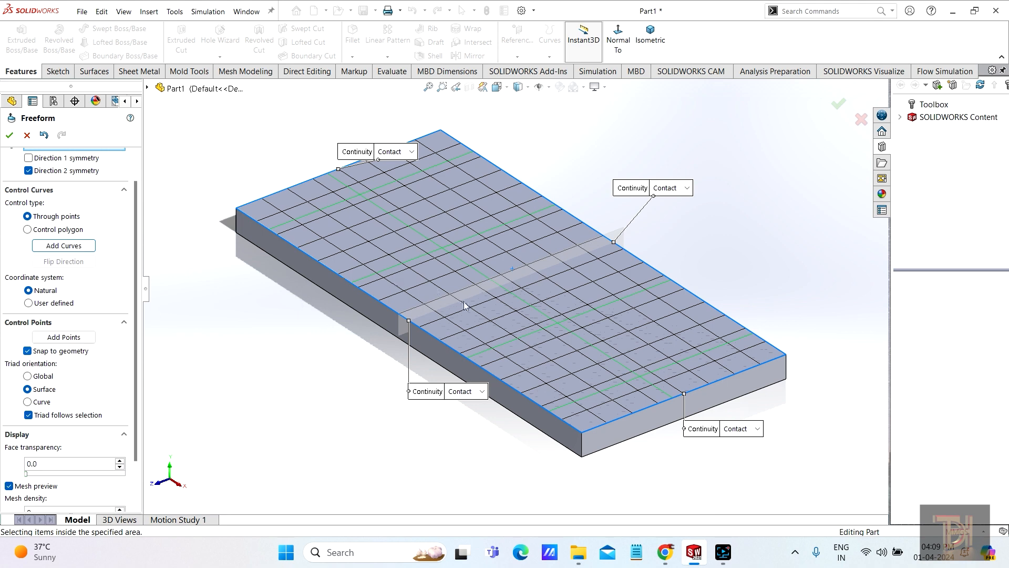
click(63, 338)
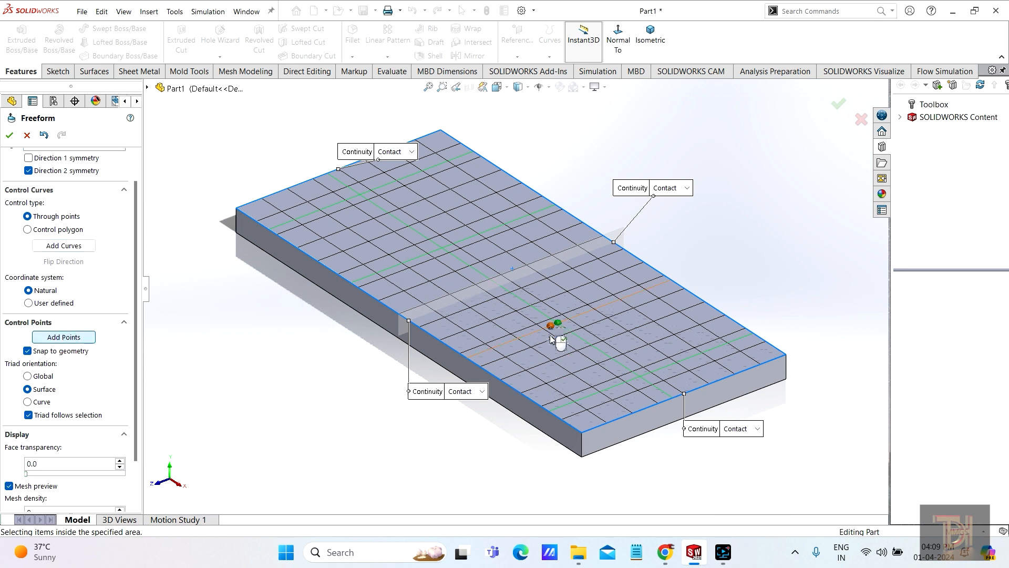
scroll(570, 340, down, 2)
click(554, 320)
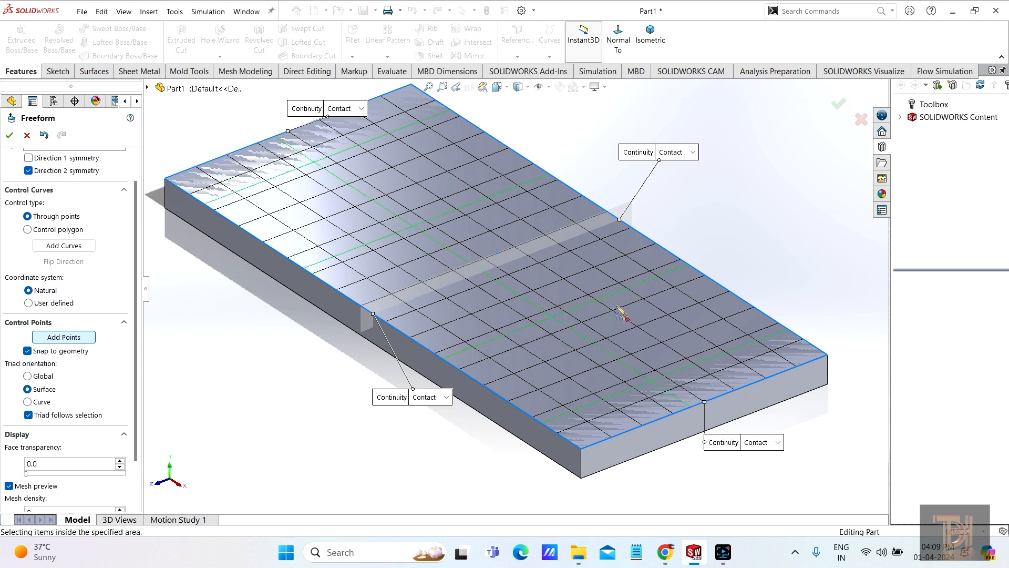
click(633, 288)
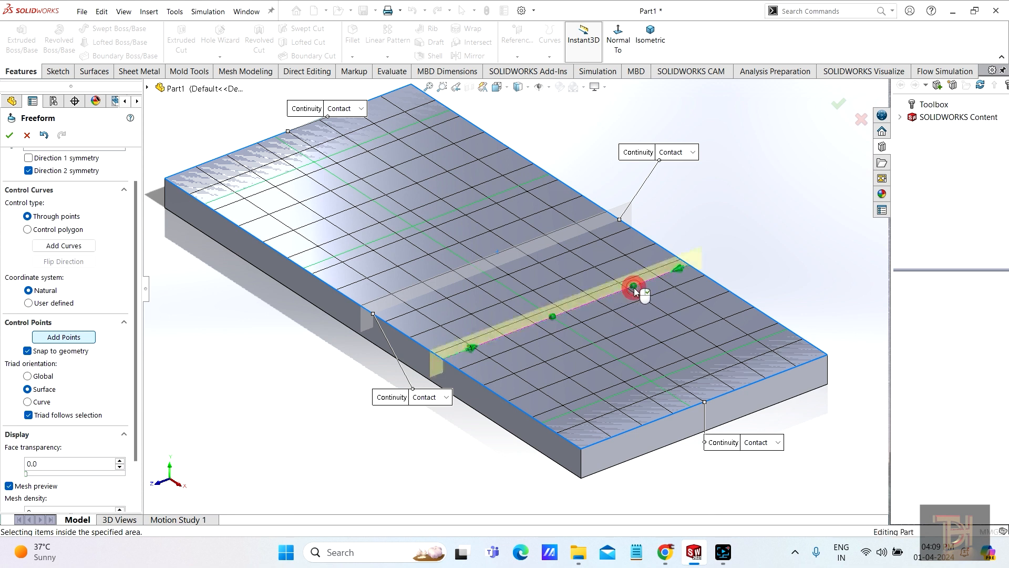
click(583, 407)
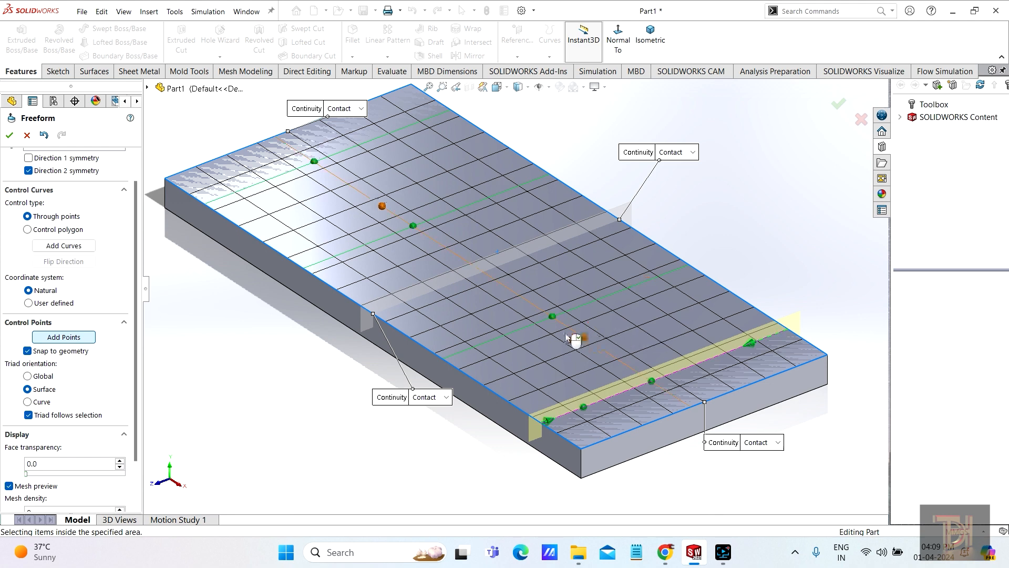
click(63, 338)
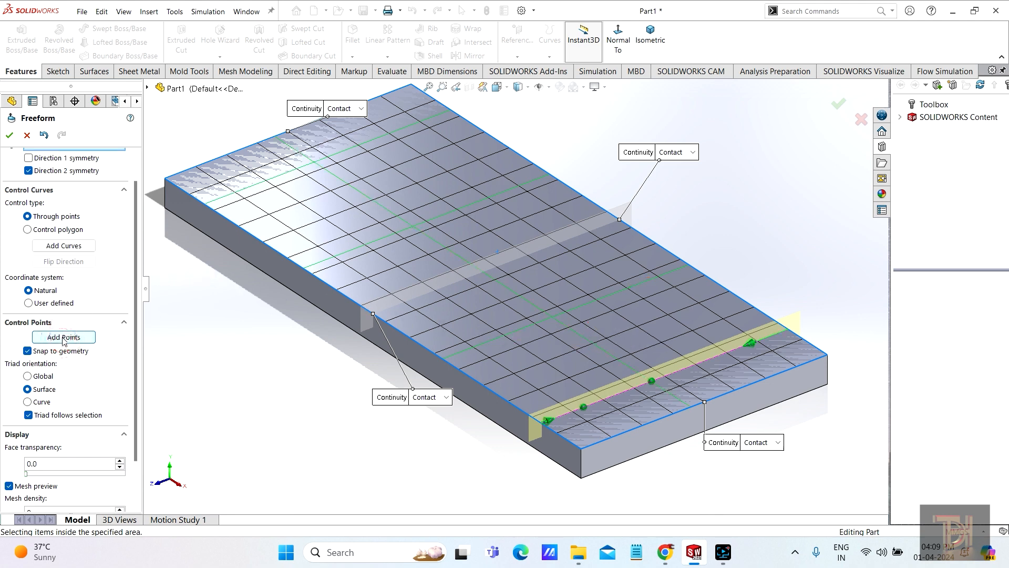
Step: With Global triad orientation, select the control point nearest the front corner on the outer crosswise curve and offset it 10 mm in X, Y and Z
middle_drag(547, 352, 549, 359)
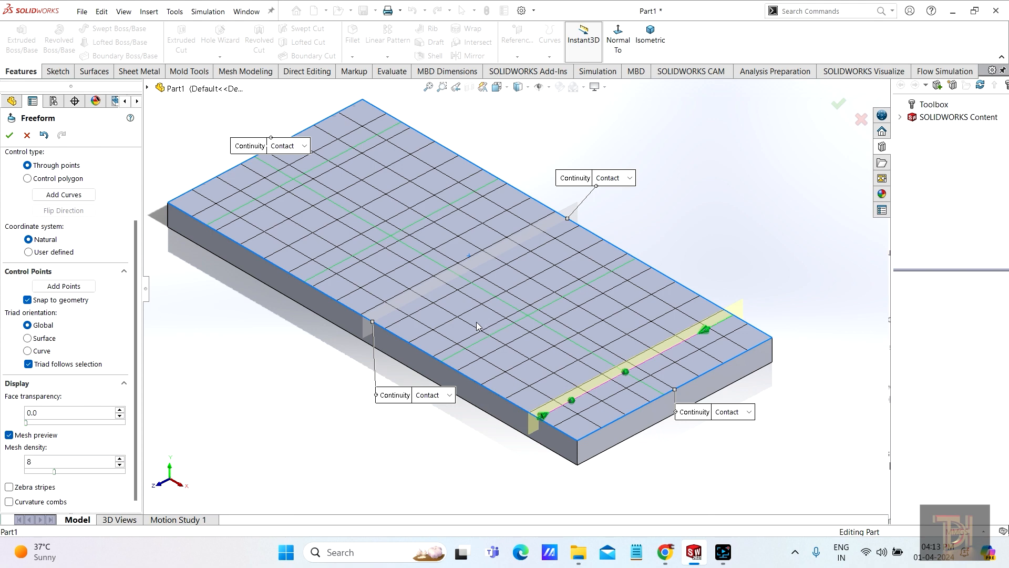
scroll(598, 399, down, 3)
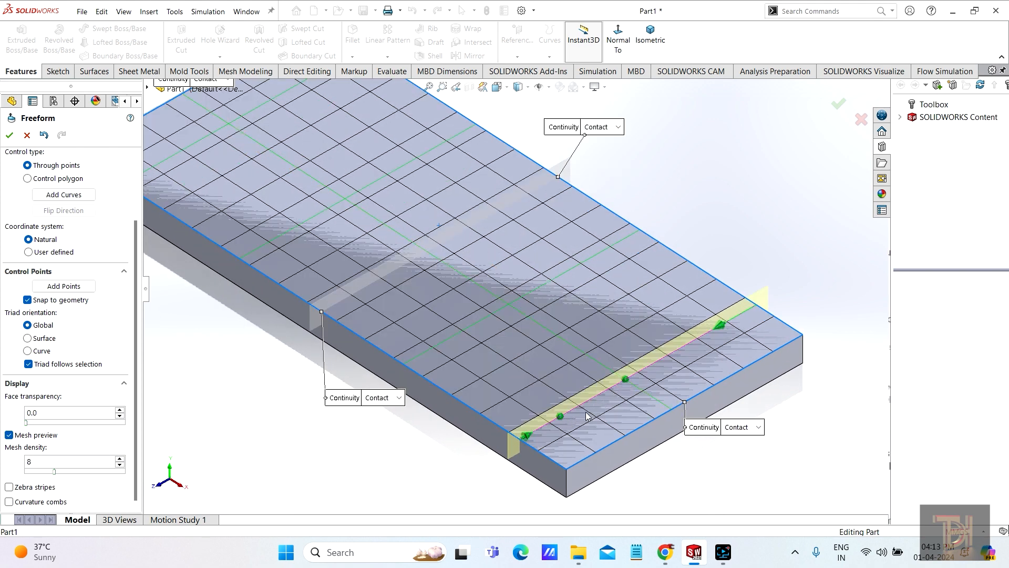
click(560, 417)
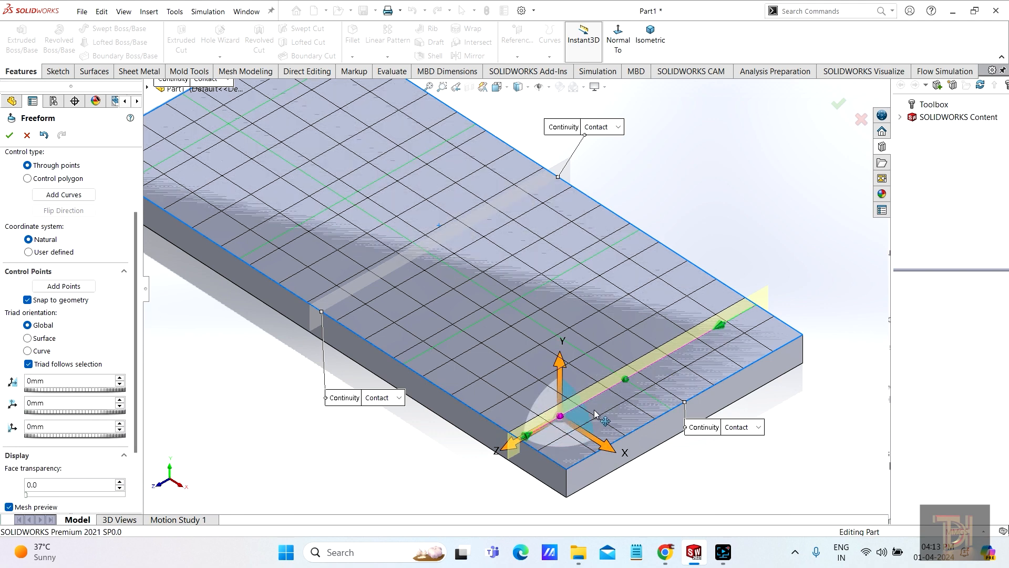
middle_drag(626, 403, 638, 369)
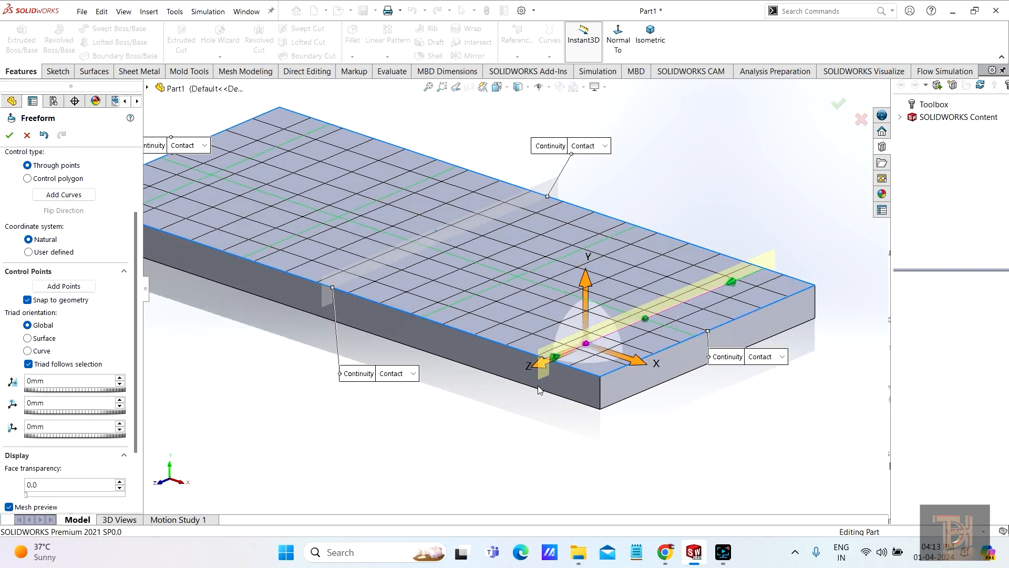
mouse_move(621, 410)
middle_down()
mouse_move(631, 420)
mouse_move(644, 404)
mouse_move(633, 413)
middle_up()
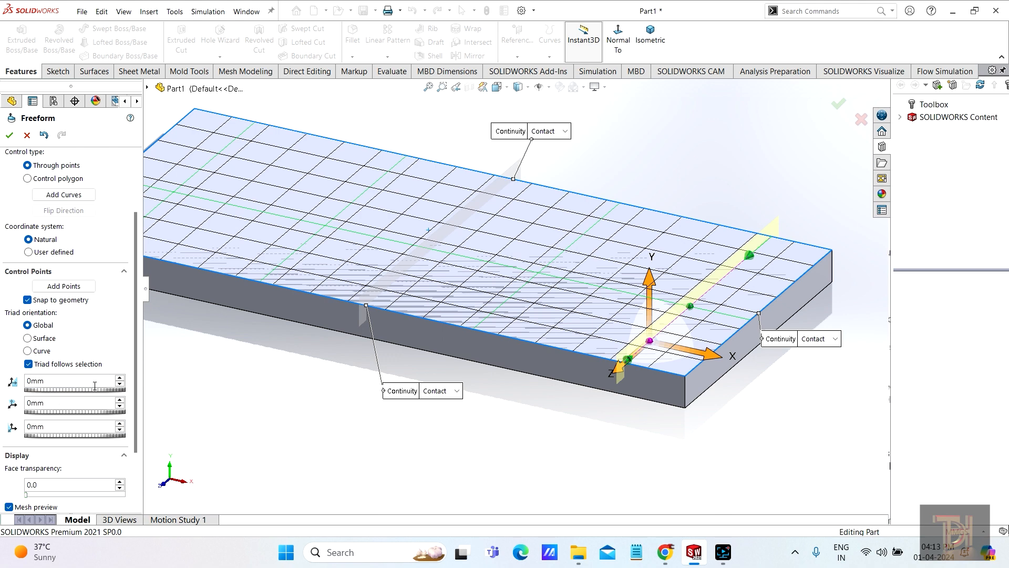
click(119, 378)
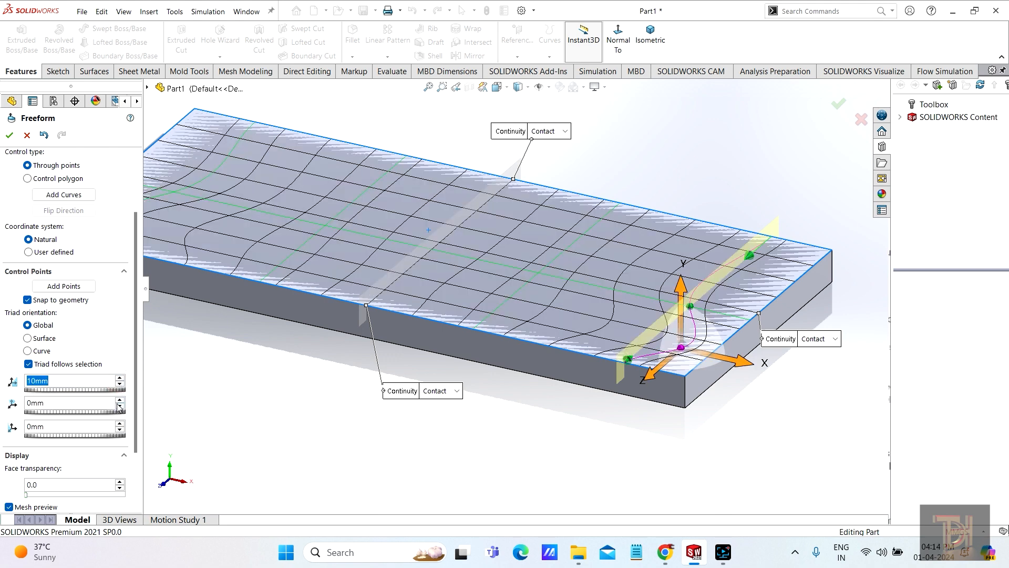
click(119, 401)
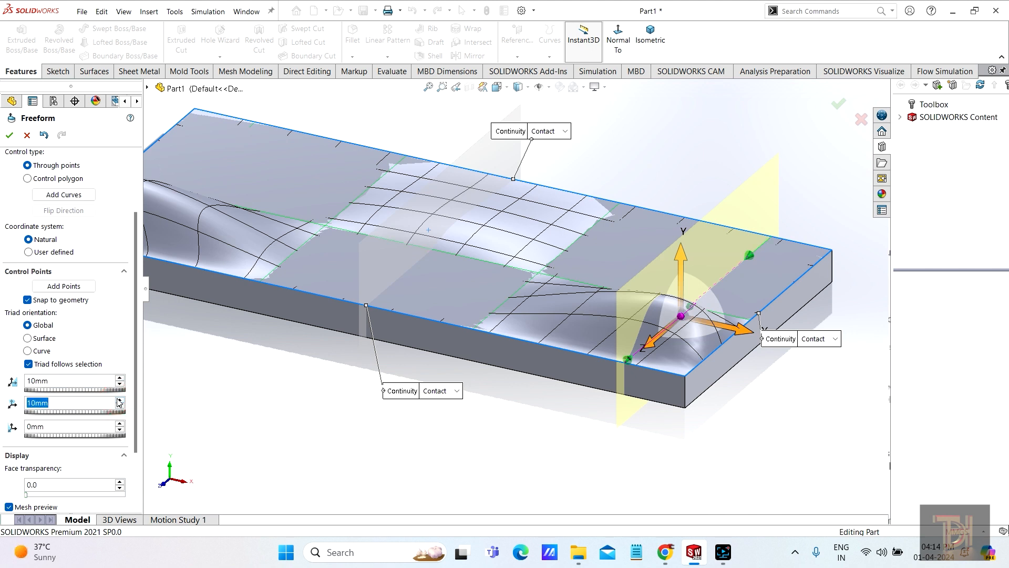
key(z)
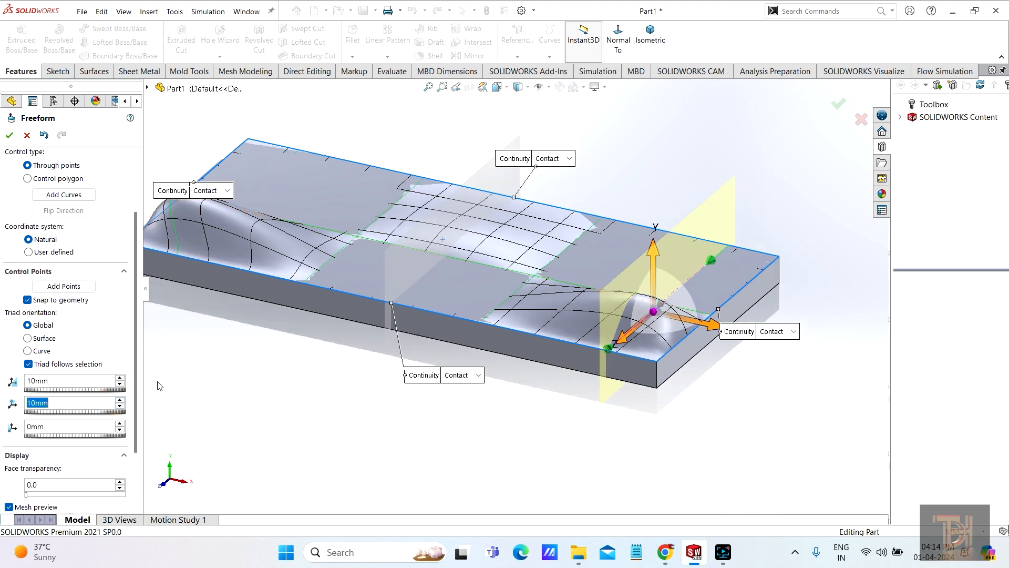
click(119, 426)
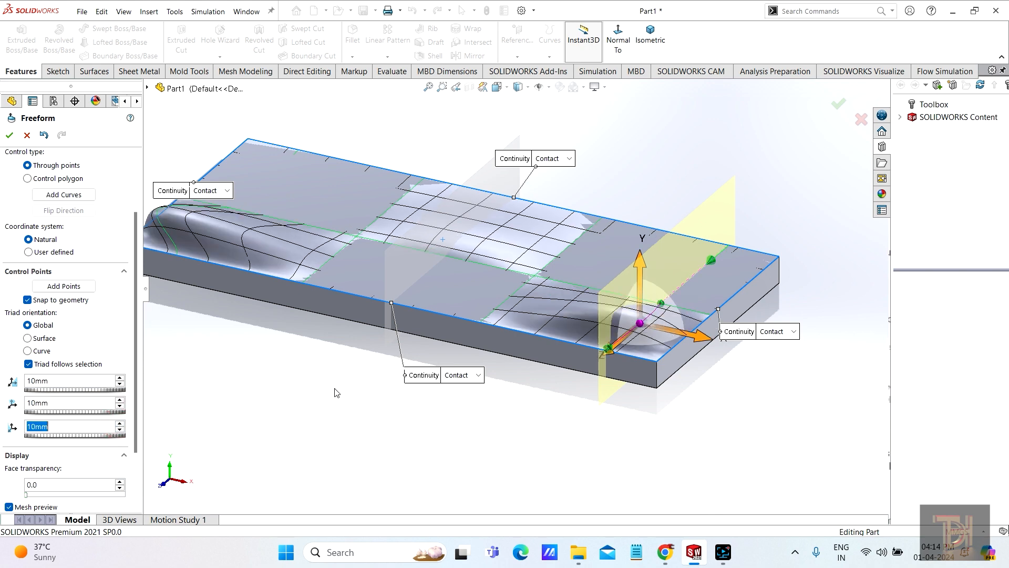
Step: Pull the selected control point upward along the triad's Y axis to about 27.14 mm
scroll(536, 262, up, 1)
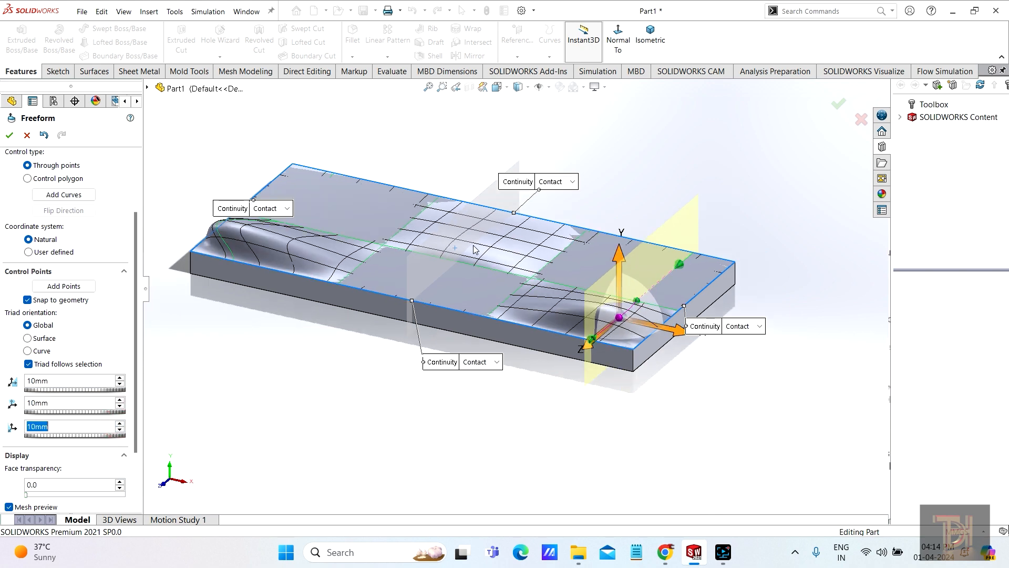
scroll(391, 208, down, 1)
click(667, 274)
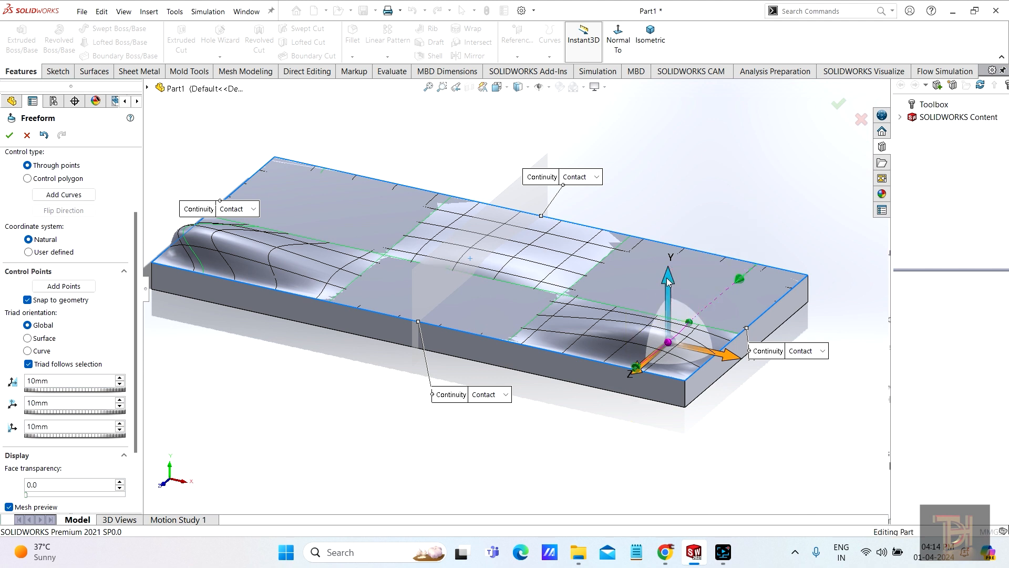
drag(666, 268, 667, 224)
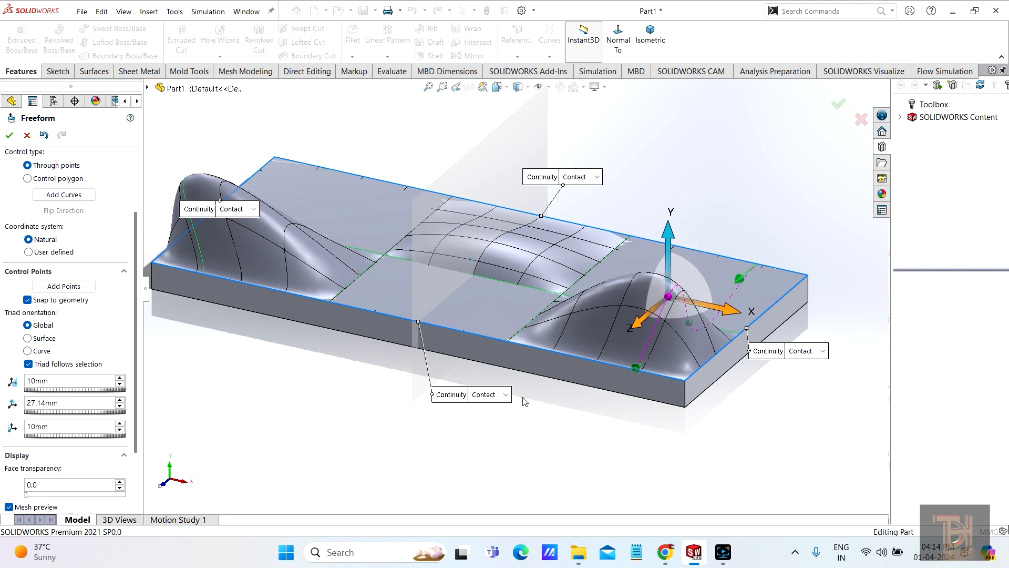
middle_drag(541, 401, 491, 401)
scroll(591, 375, up, 1)
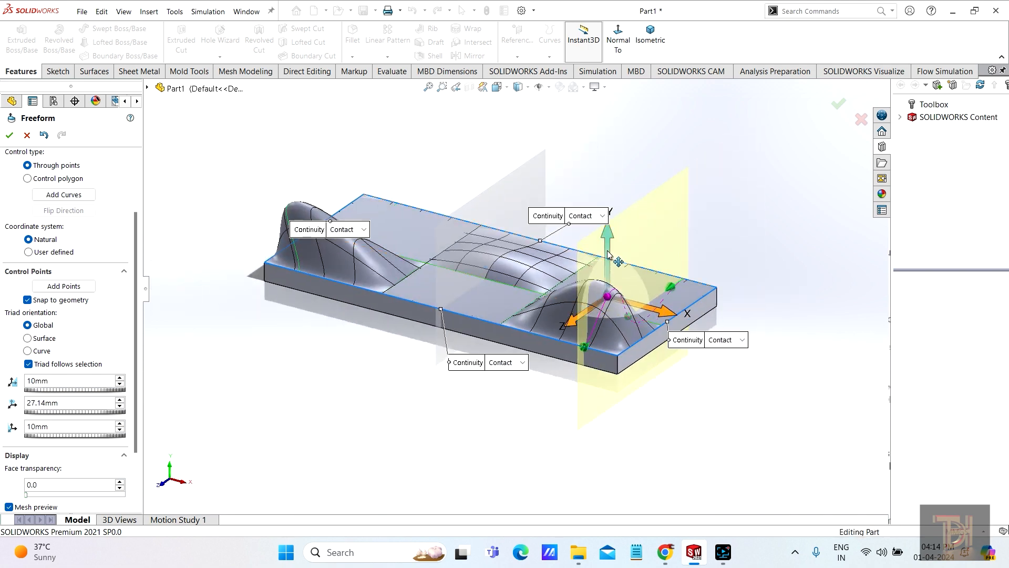
Step: Pull the selected control point near the front corner to about 14.51 mm in X and 31.94 mm in Y, then deselect it
mouse_move(678, 313)
mouse_down()
mouse_move(686, 316)
mouse_move(670, 310)
mouse_move(676, 301)
mouse_up()
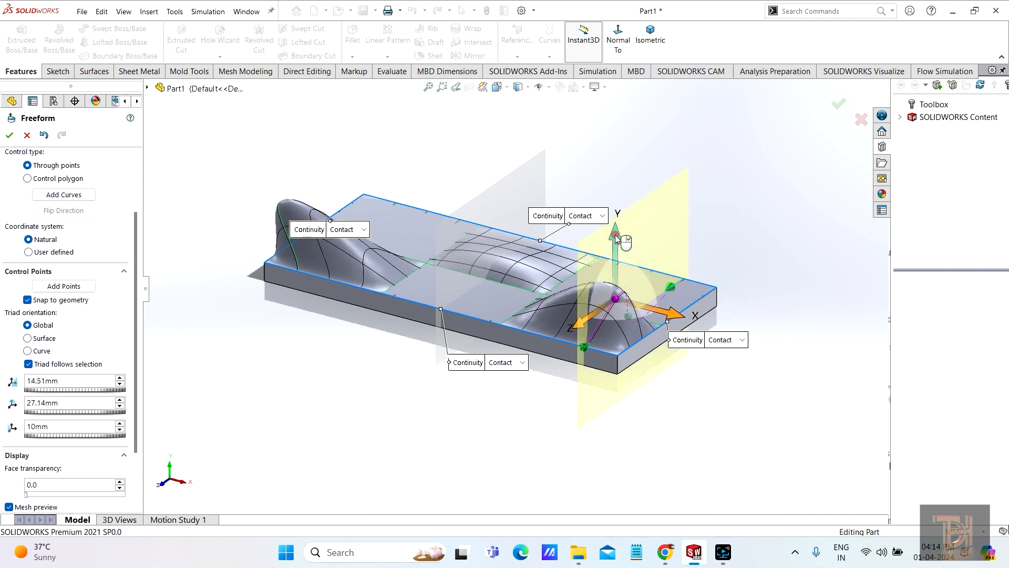
drag(615, 225, 614, 213)
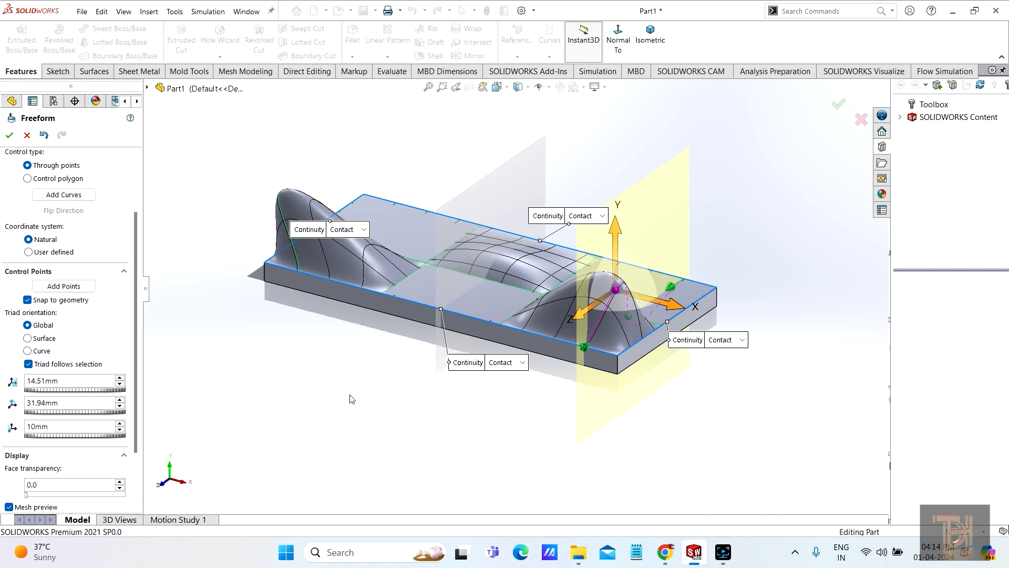
mouse_move(351, 399)
middle_down()
mouse_move(361, 401)
mouse_move(346, 416)
middle_up()
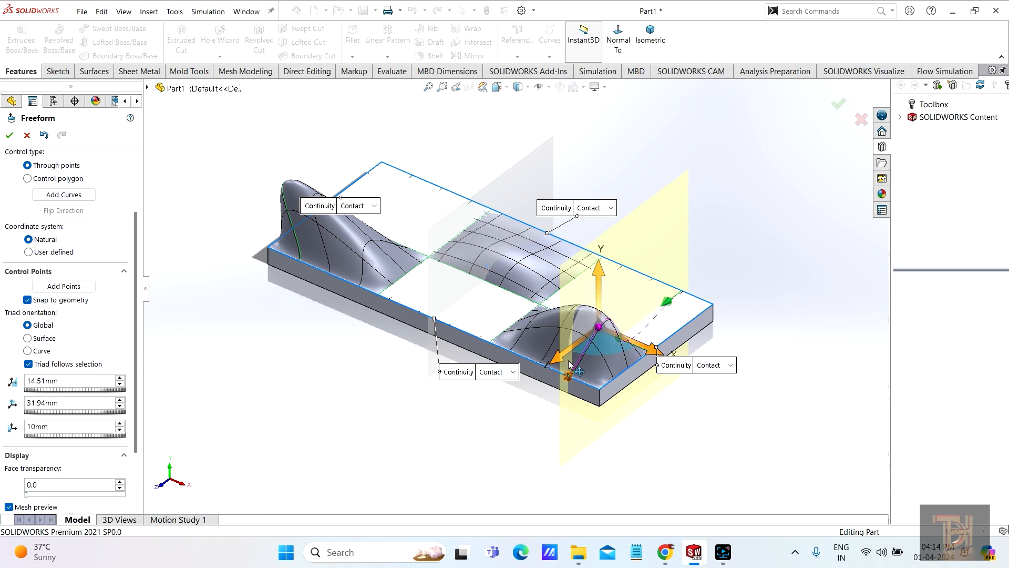
click(739, 252)
middle_drag(738, 252, 608, 327)
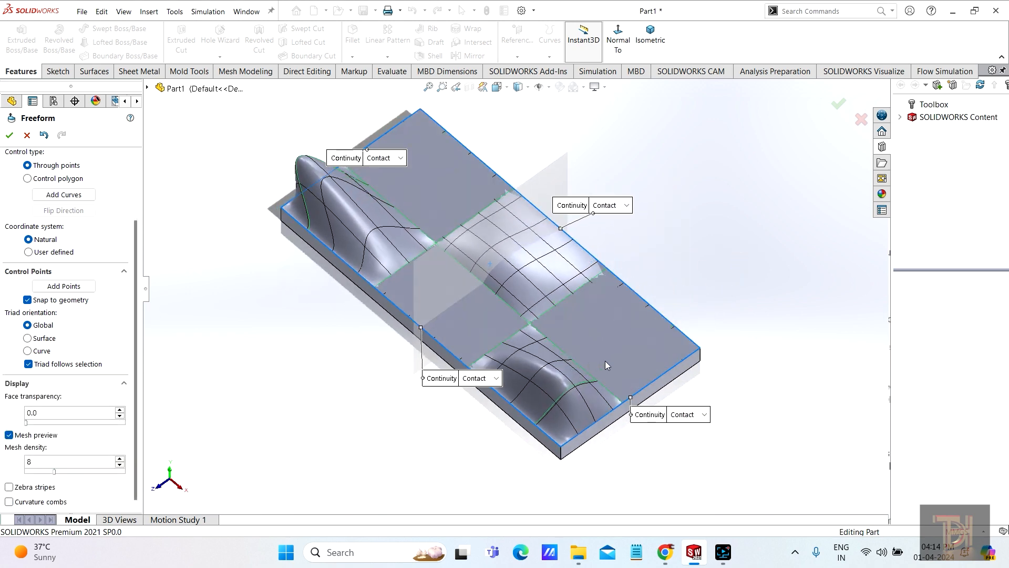
Step: Select the control point where the lengthwise curve meets the near inner crosswise curve and pull it to about -13.71 mm in Z and 9.42 mm in Y
click(581, 385)
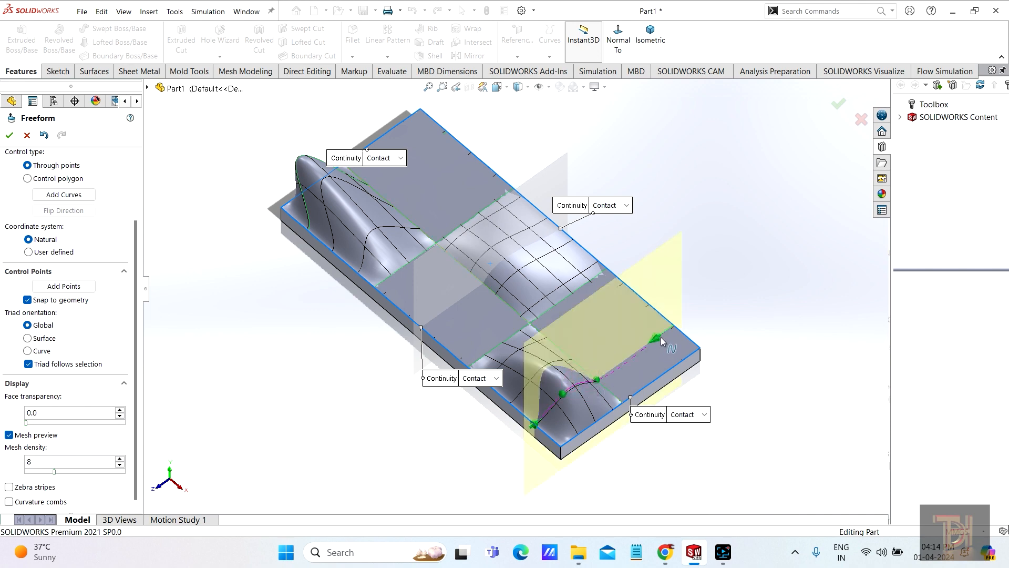
scroll(656, 343, down, 4)
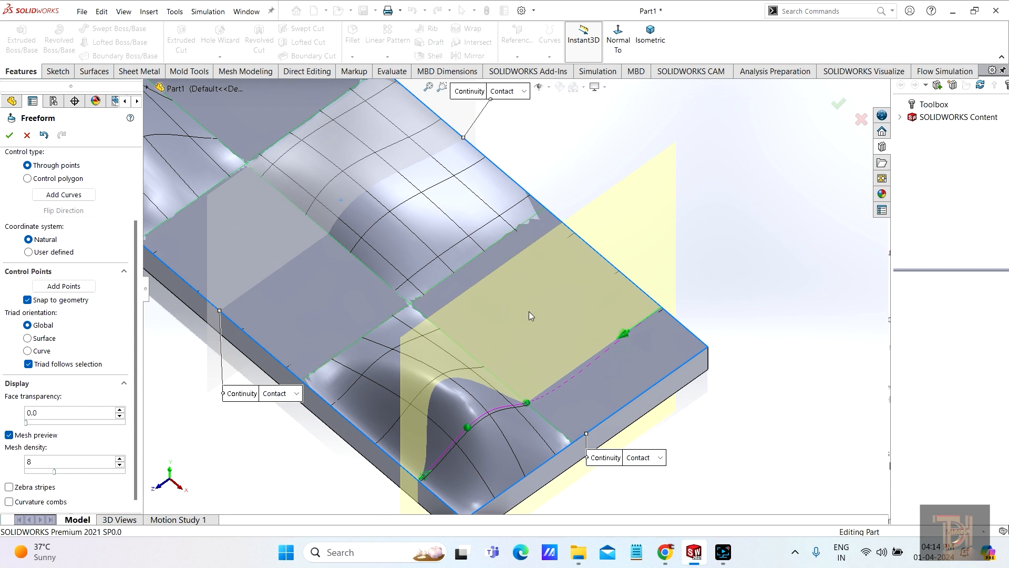
click(372, 269)
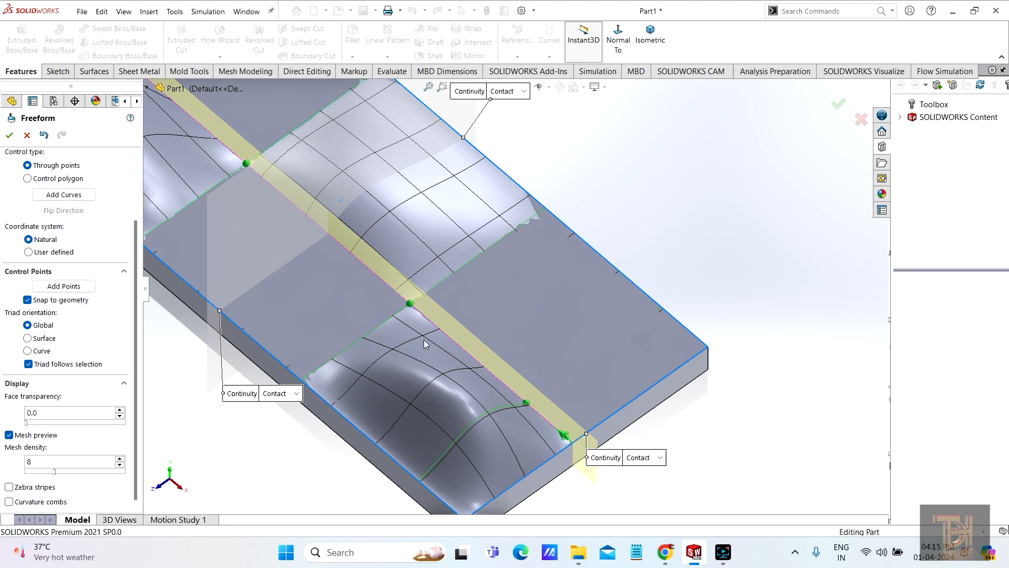
click(409, 303)
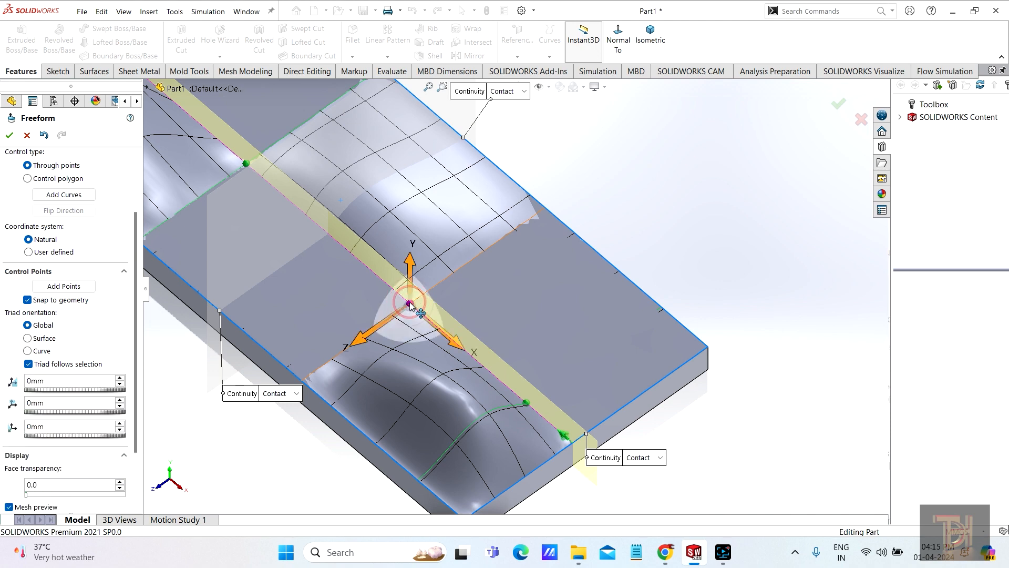
middle_drag(418, 321, 399, 356)
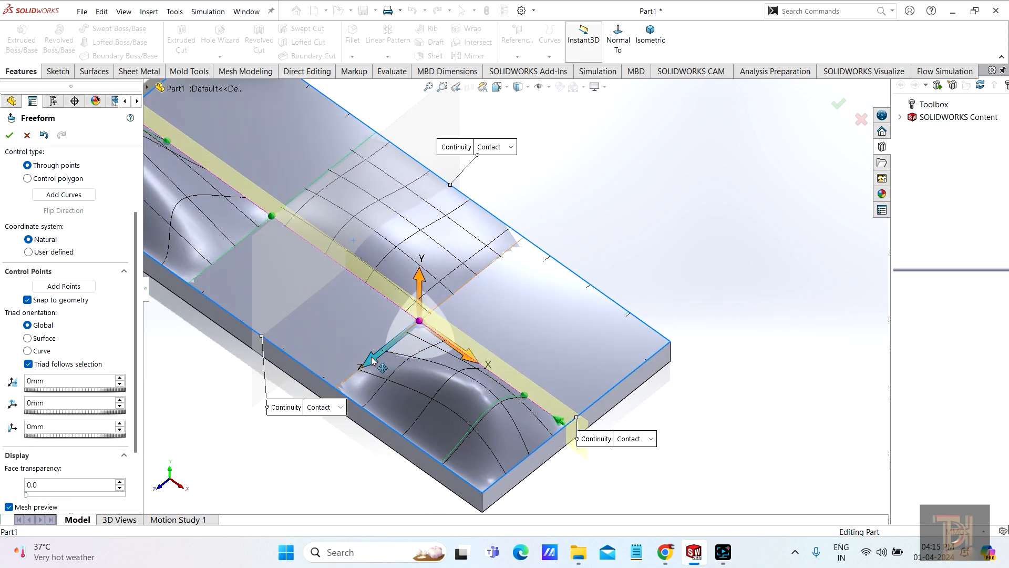
drag(374, 363, 443, 231)
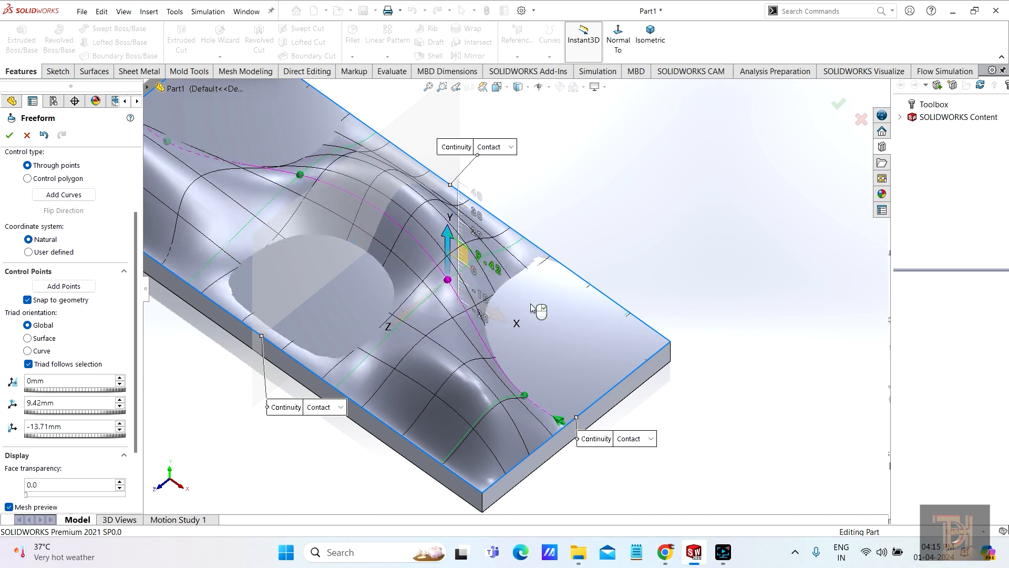
Step: Examine the deformed face from several angles, selecting the near inner crosswise curve and then the lengthwise curve to show their control points
middle_drag(541, 308, 559, 284)
scroll(331, 201, down, 1)
scroll(338, 216, up, 1)
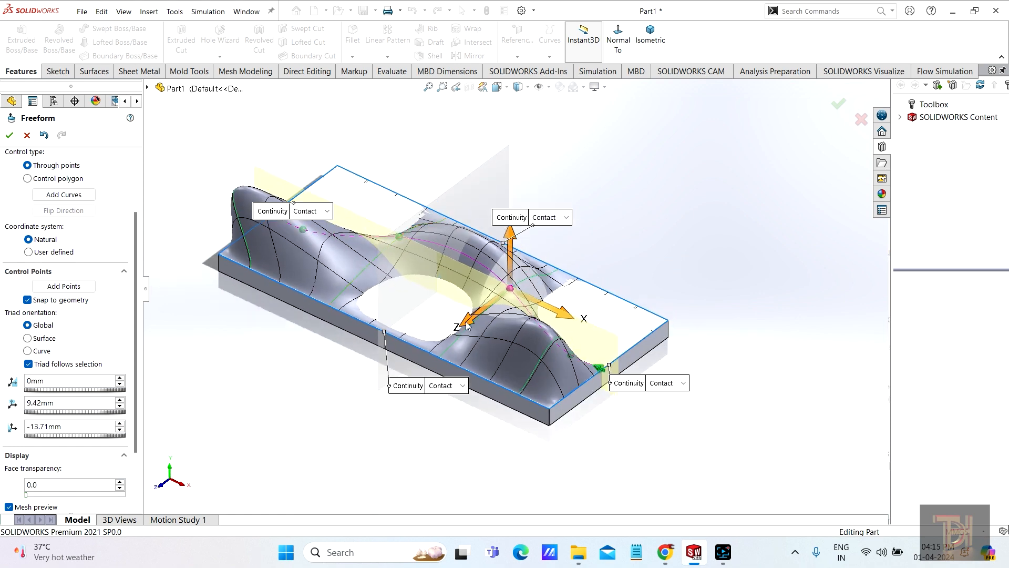
middle_drag(513, 323, 582, 310)
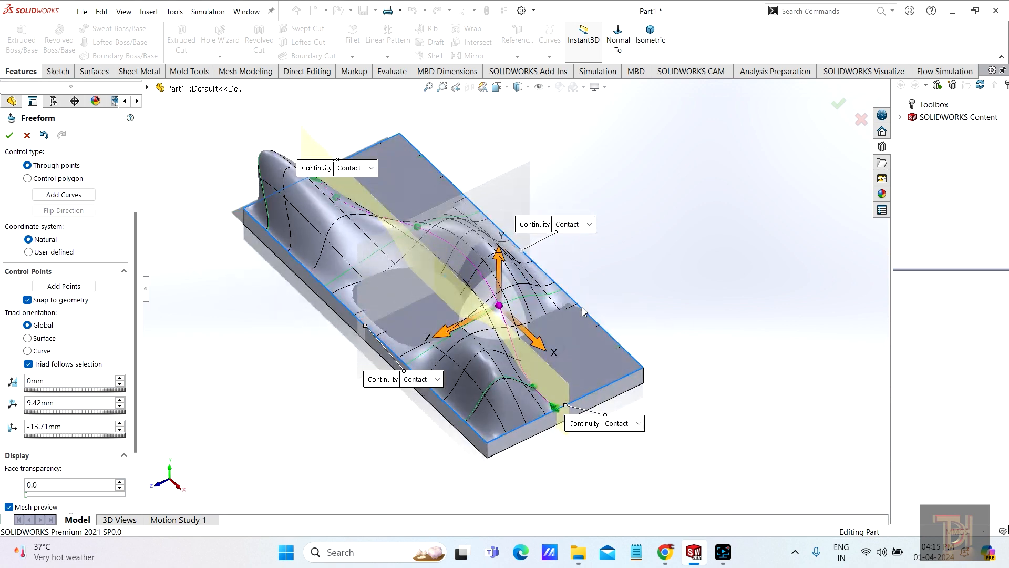
click(553, 297)
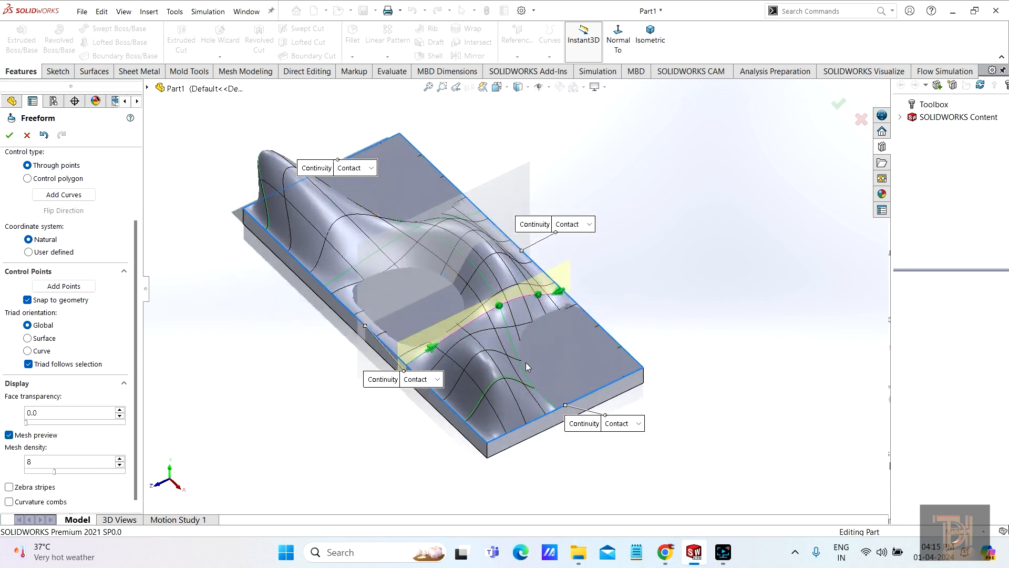
click(514, 348)
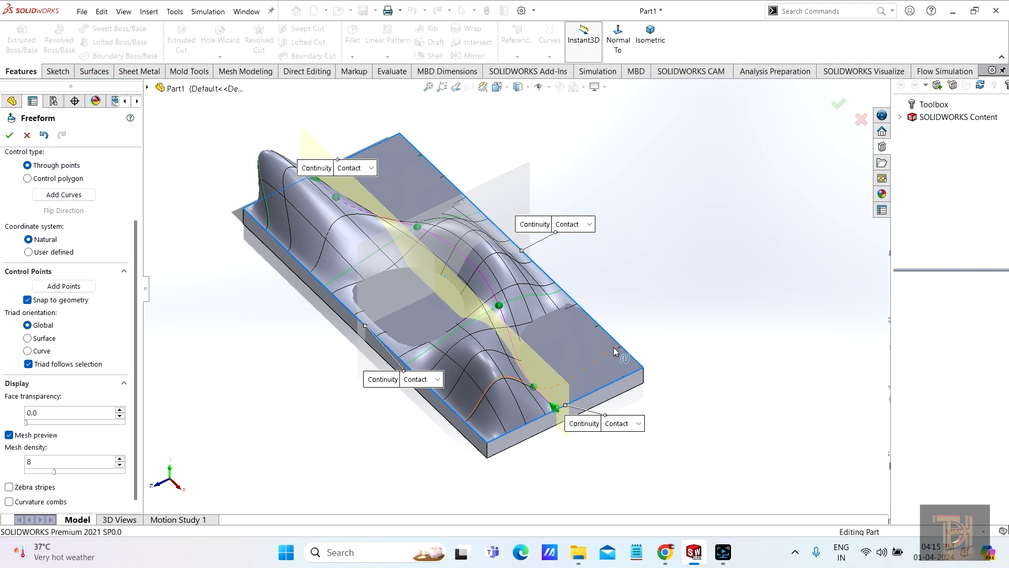
middle_drag(608, 263, 629, 263)
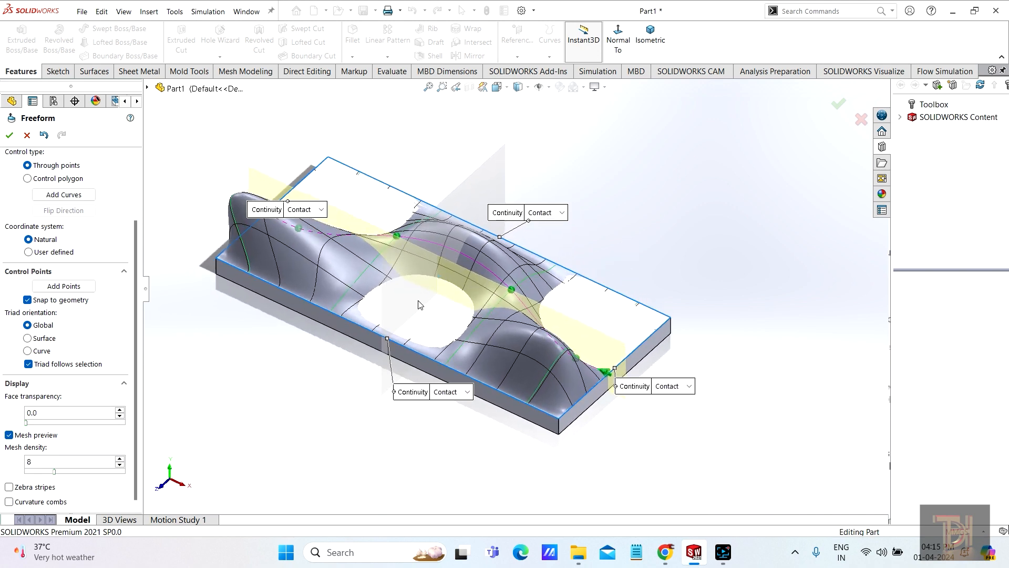
middle_drag(511, 342, 471, 368)
middle_drag(409, 391, 481, 256)
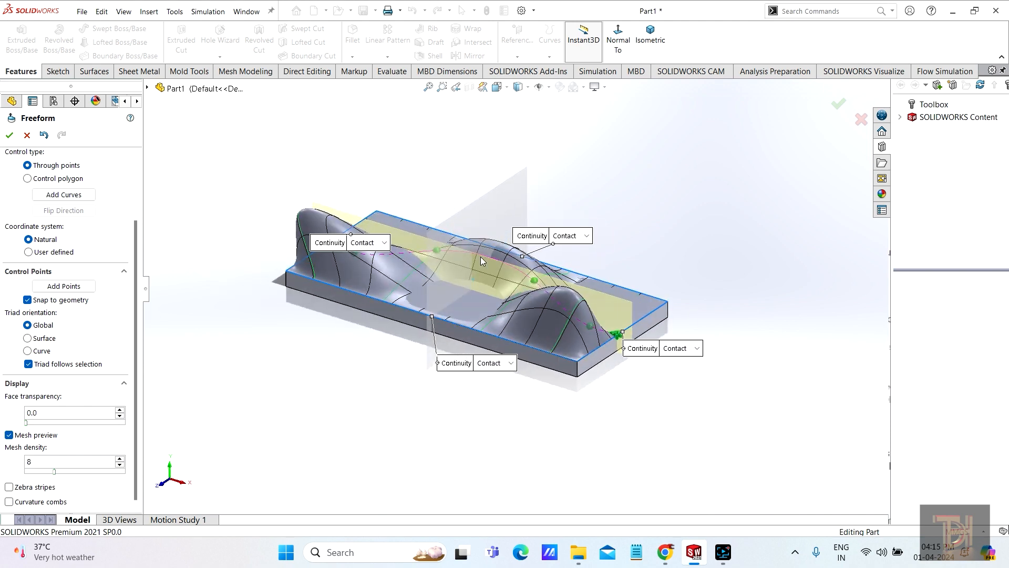
scroll(556, 295, down, 3)
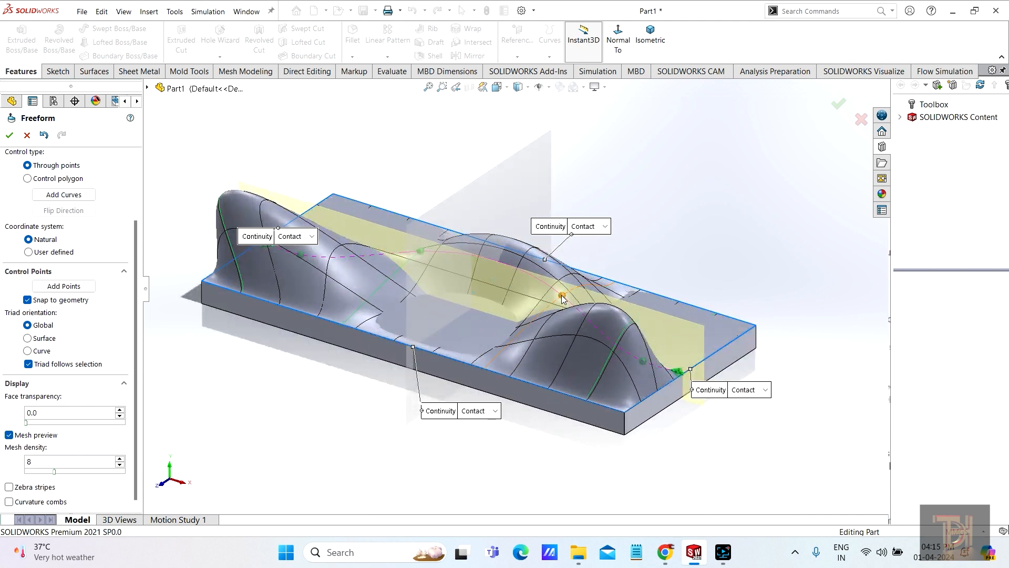
Step: Pull the control point at the crossing of the lengthwise and near inner crosswise curves up to 15 mm along Y
click(562, 298)
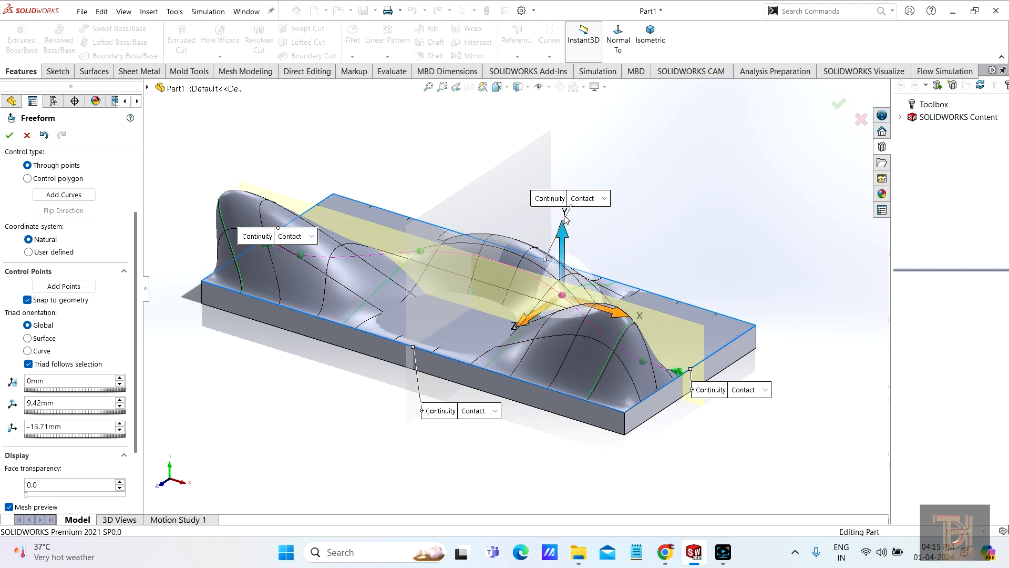
drag(564, 221, 562, 223)
drag(562, 221, 561, 214)
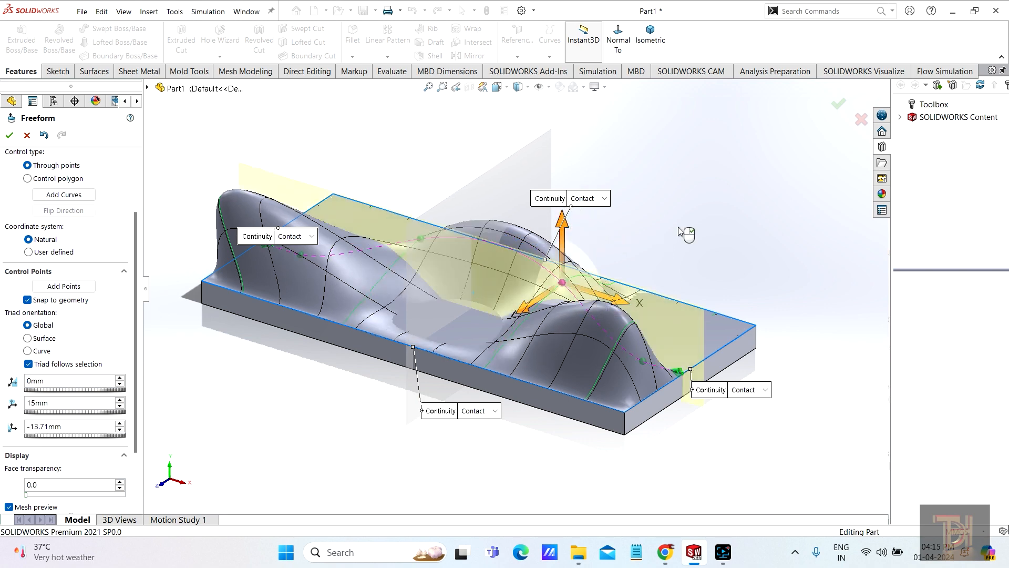
middle_drag(653, 218, 646, 255)
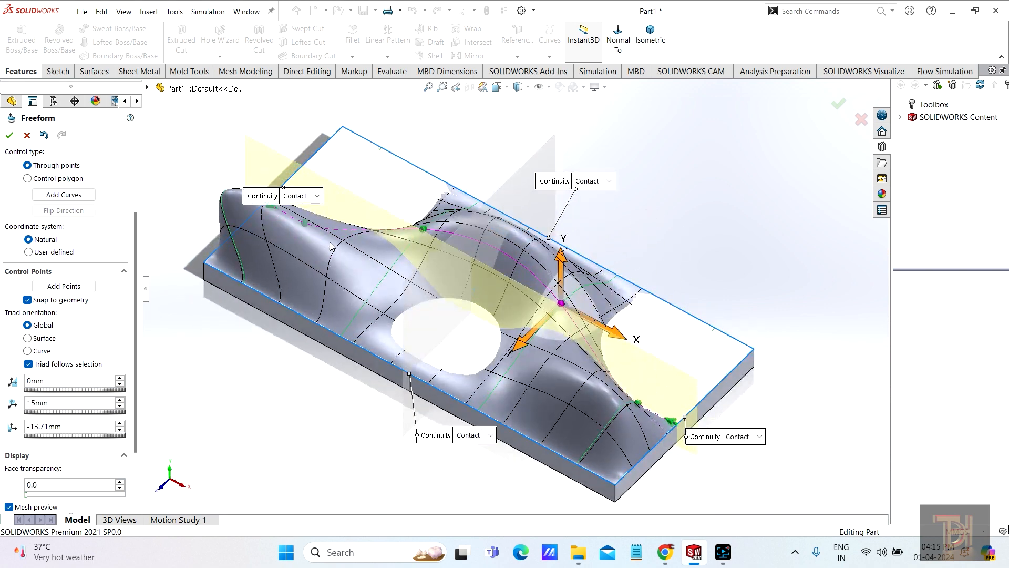
Step: Change the triad orientation to Surface for the selected control point and inspect the triad's axis directions
scroll(97, 256, up, 3)
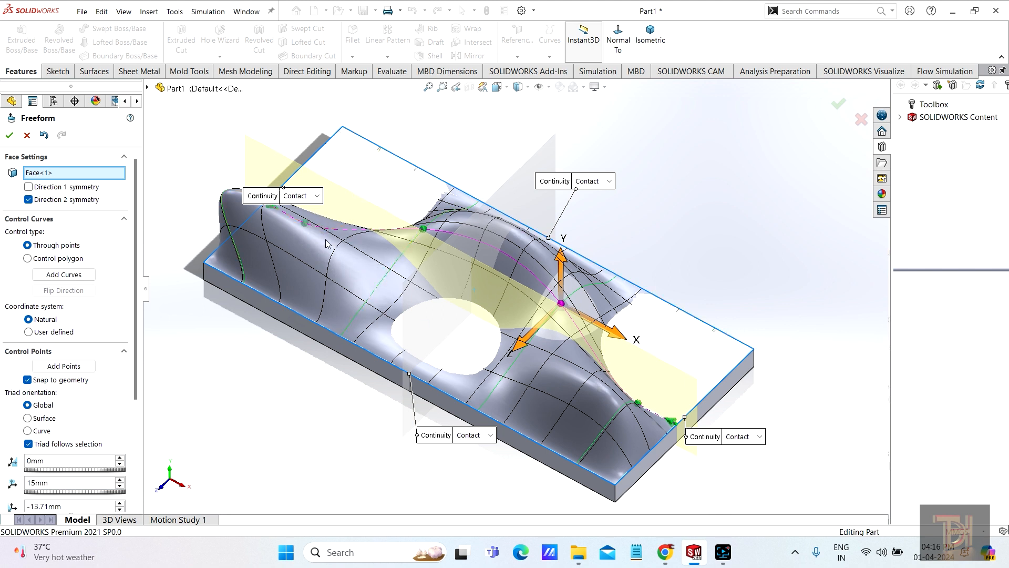
drag(134, 320, 141, 389)
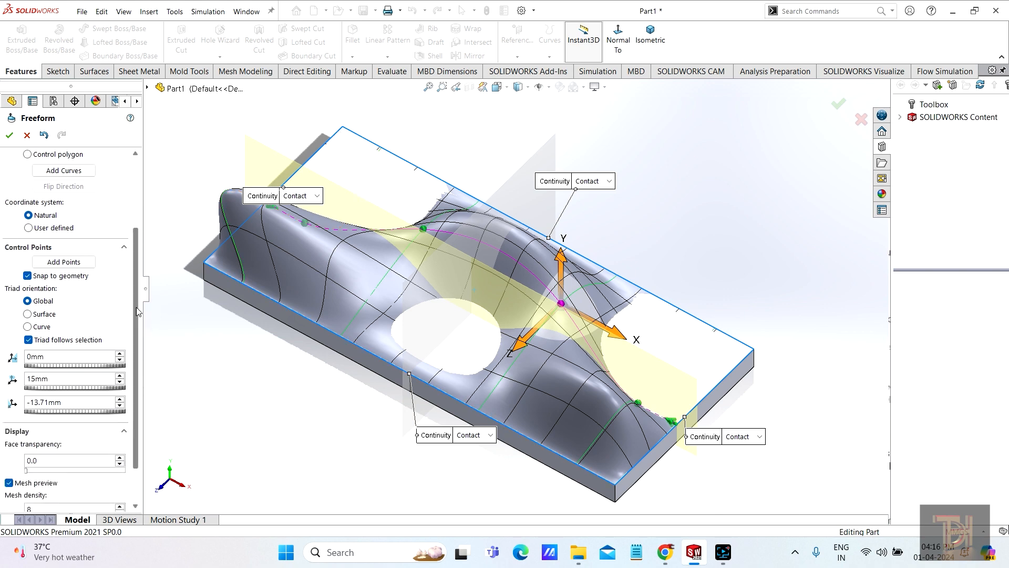
drag(136, 304, 136, 312)
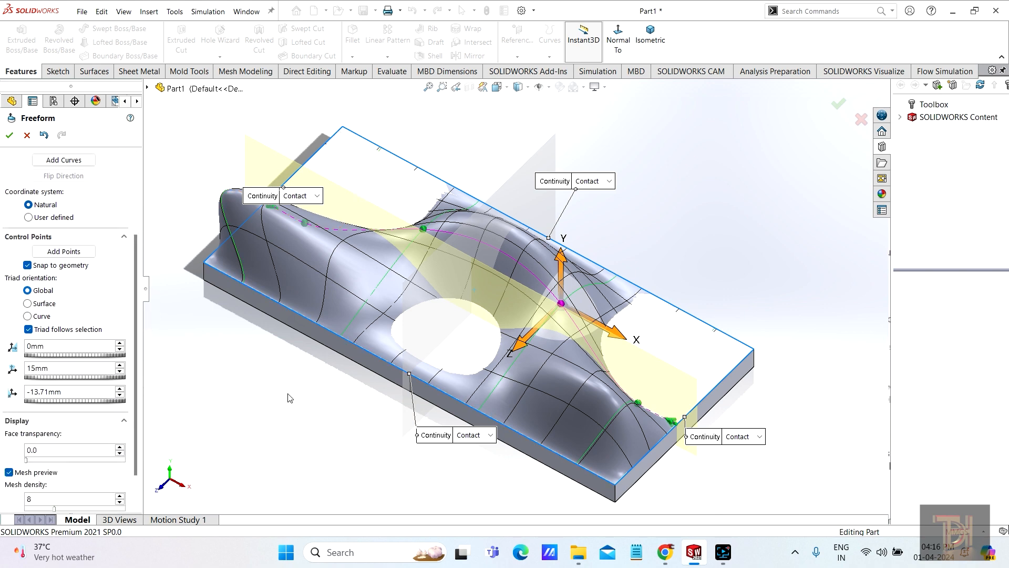
middle_drag(287, 398, 292, 360)
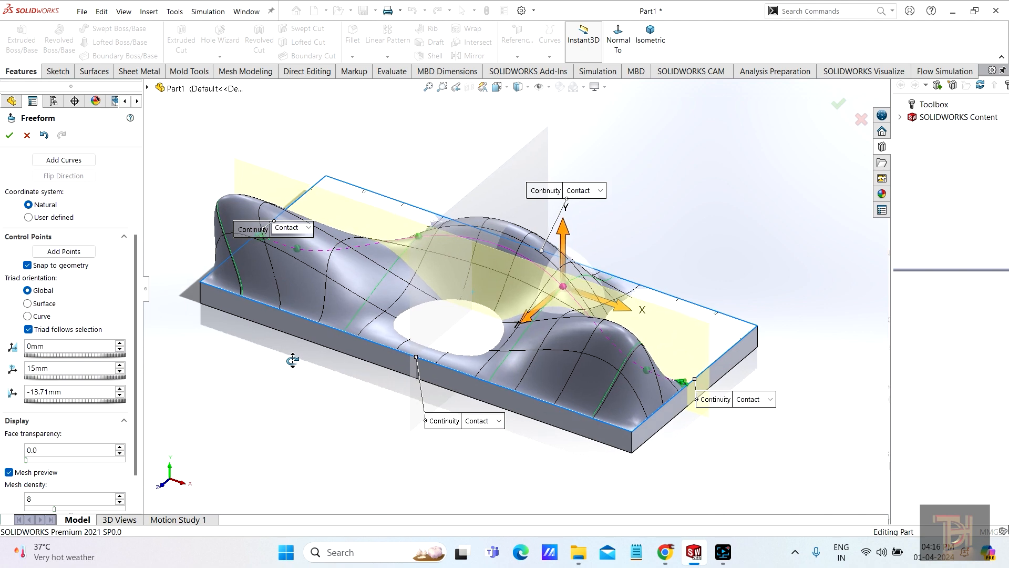
click(28, 304)
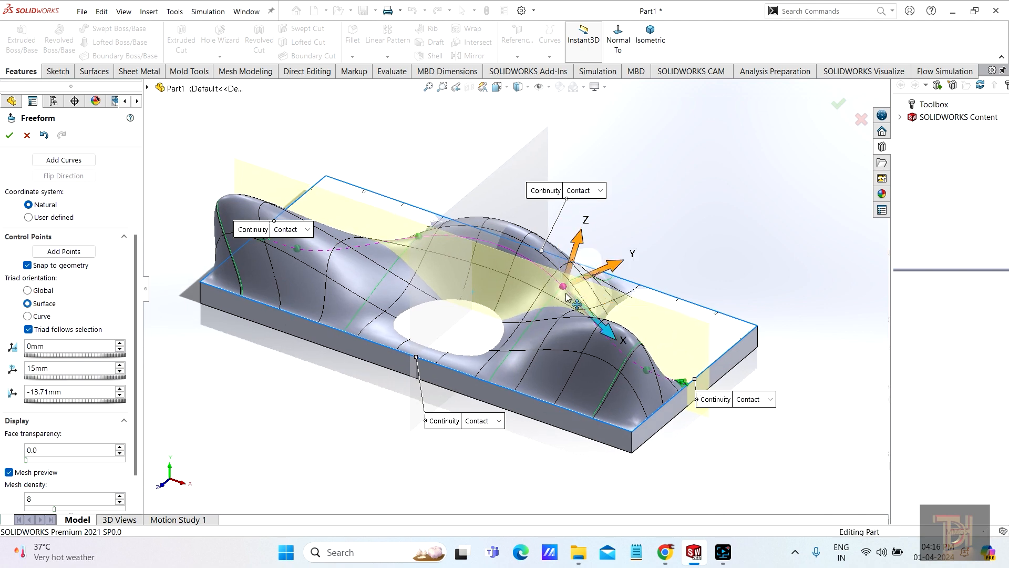
middle_drag(537, 354, 612, 268)
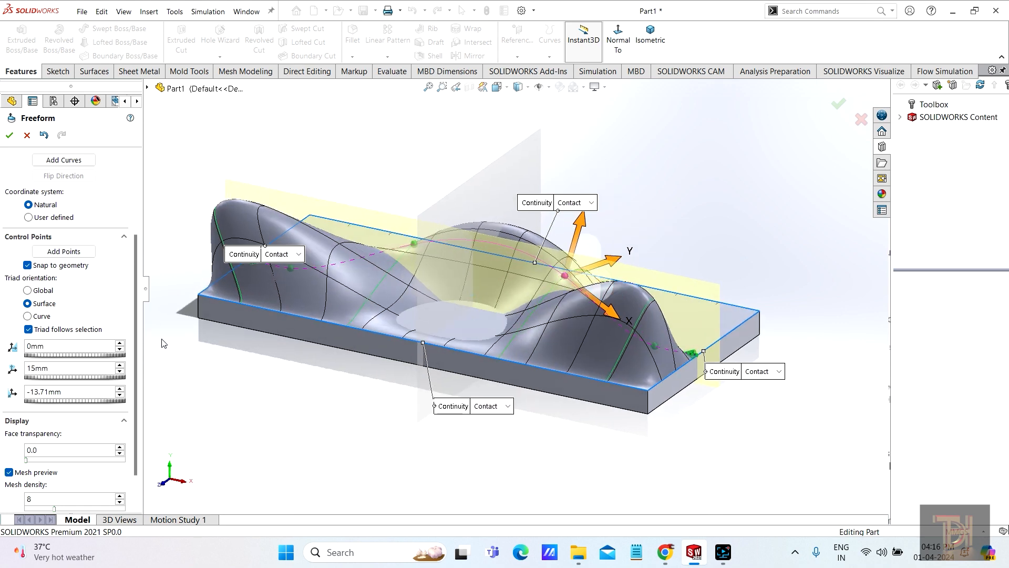
Step: Set the triad orientation to Curve and pull the control point along the triad's Y axis to about -6.24 mm in X and 16.1 mm in Y
click(33, 317)
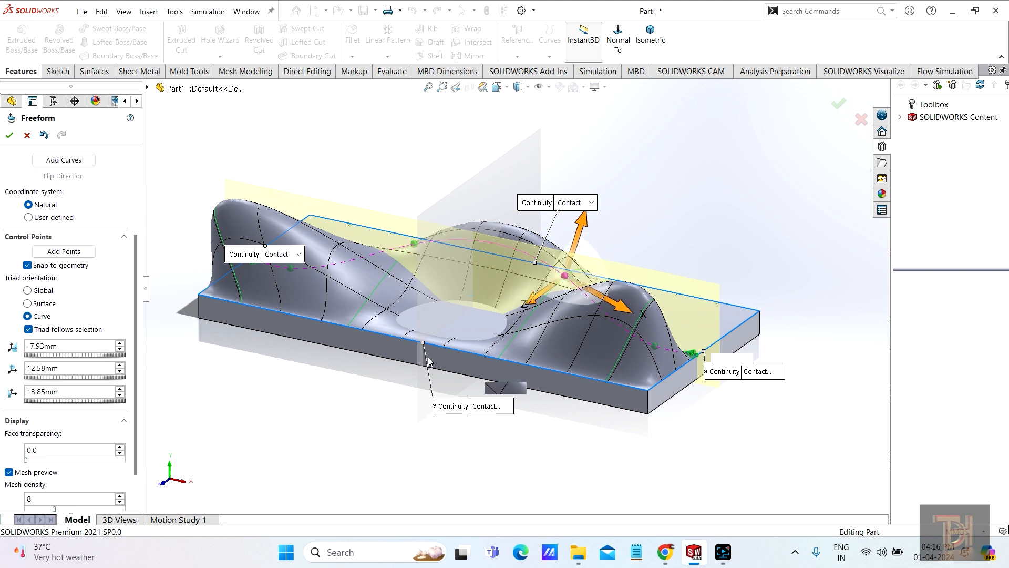
middle_drag(466, 359, 567, 321)
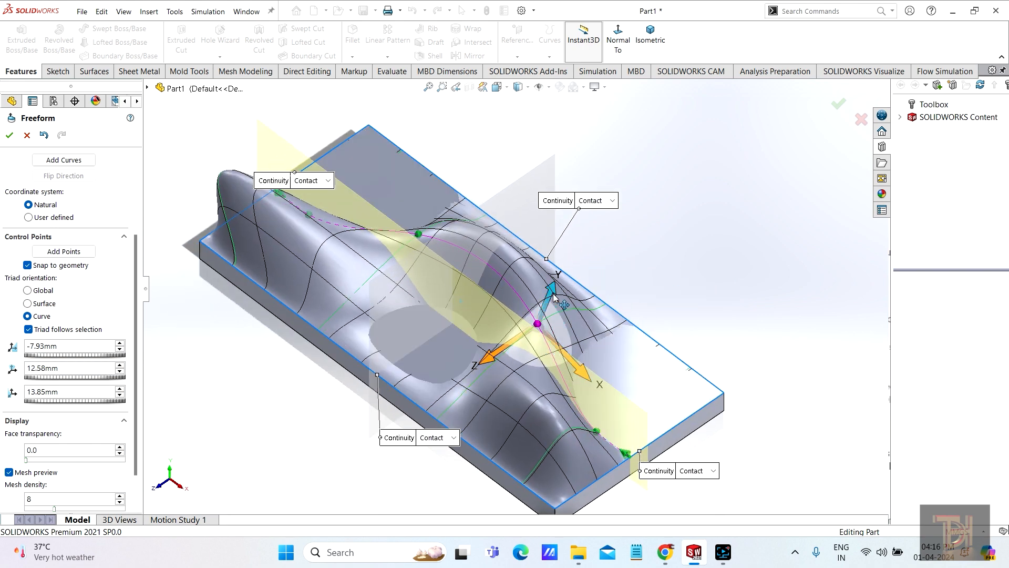
drag(552, 293, 505, 310)
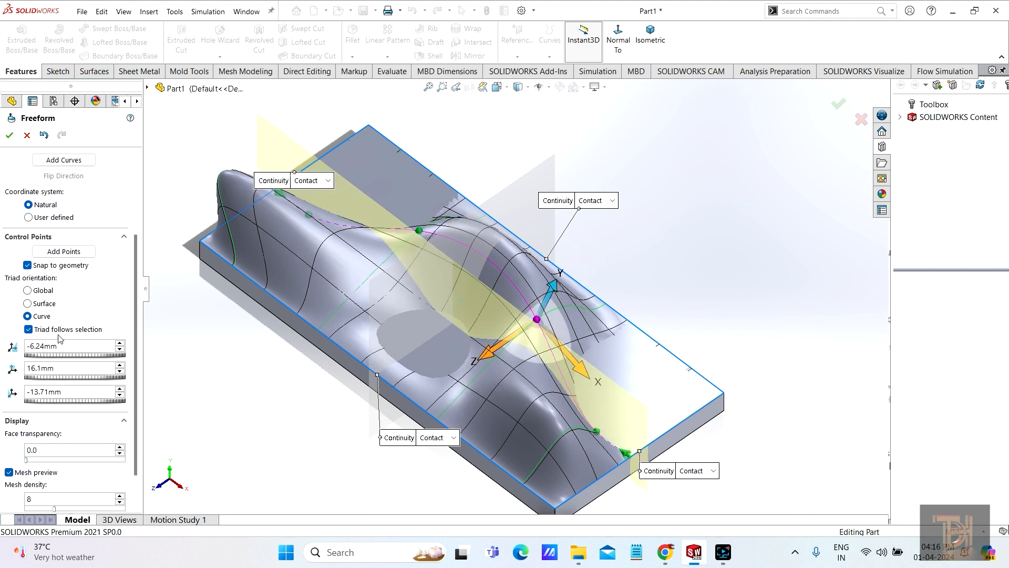
Step: Disable Triad follows selection and pull the control point where the lengthwise curve meets the outer crosswise curve to about -0.87 mm X and 3.01 mm Y
click(29, 329)
middle_drag(227, 380, 257, 351)
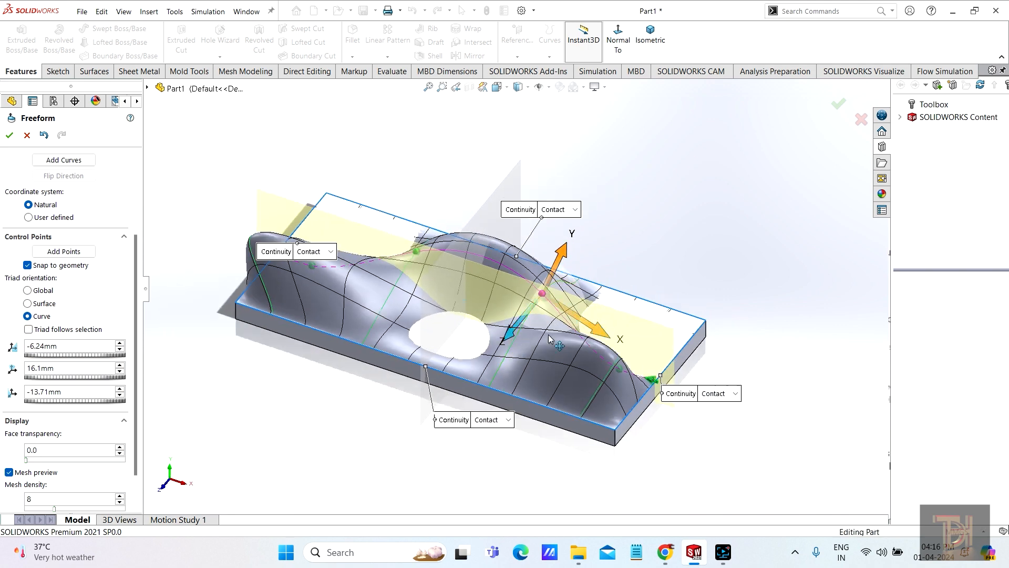
scroll(625, 341, down, 2)
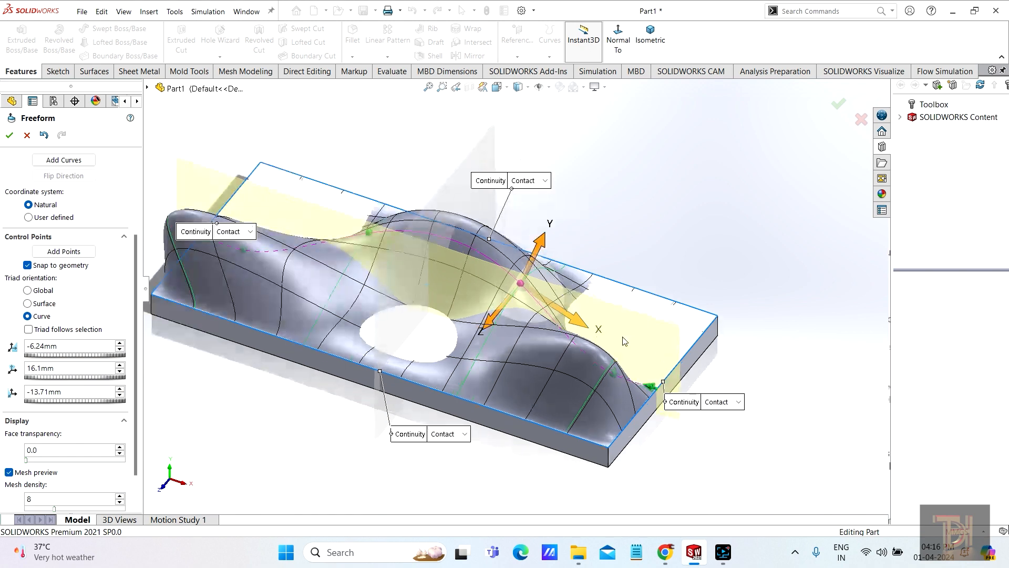
click(614, 375)
middle_drag(631, 351, 576, 359)
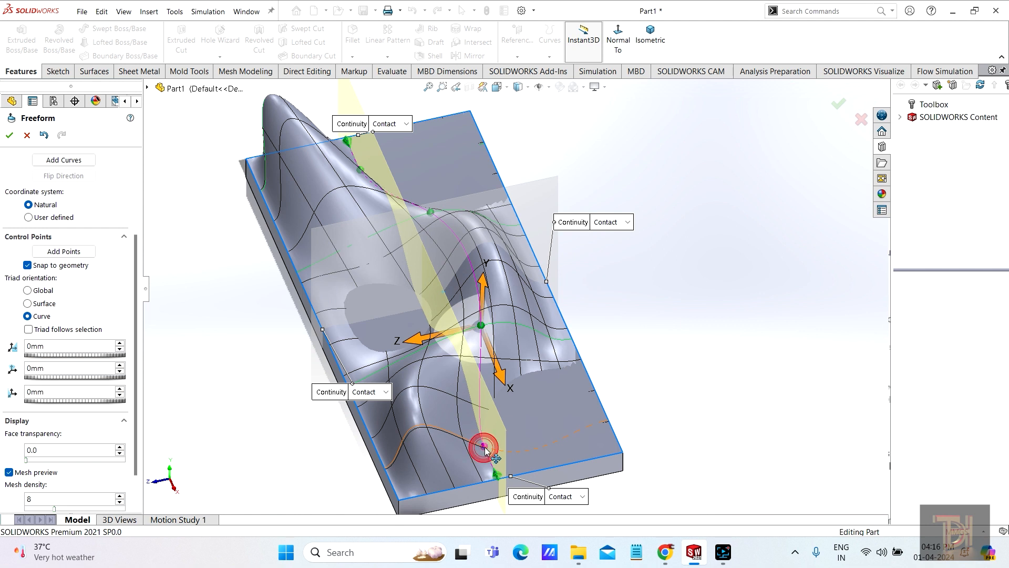
drag(482, 278, 484, 268)
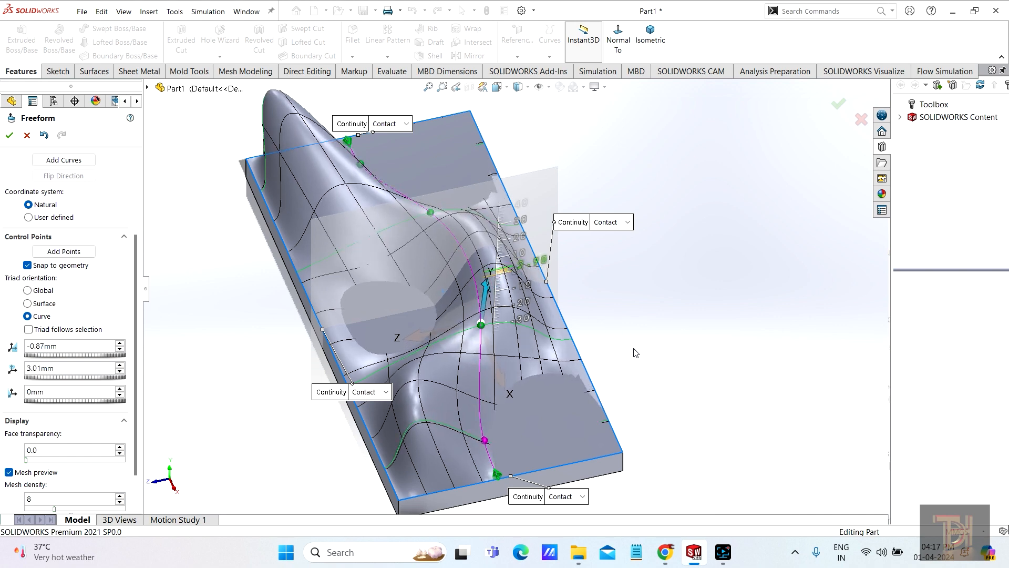
Step: Re-enable Triad follows selection and set the triad orientation back to Global
middle_drag(531, 379, 670, 321)
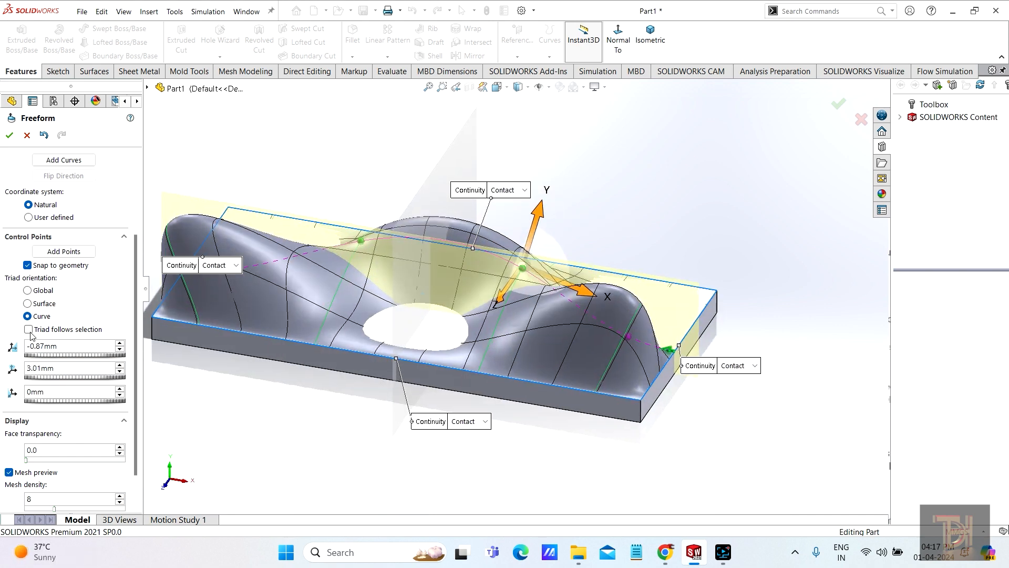
click(29, 330)
click(28, 292)
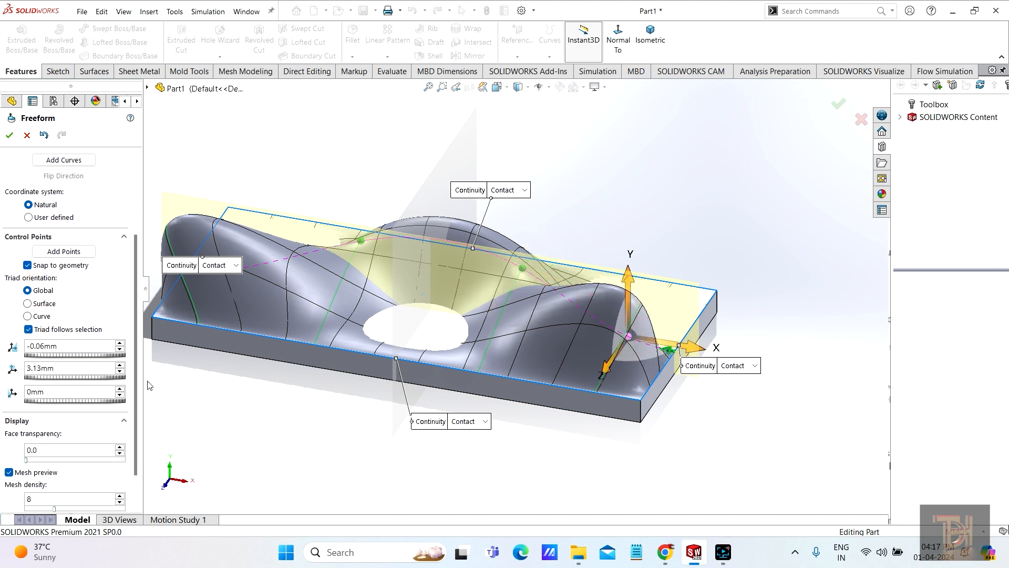
Step: Move the continuity callout of the plate's short end edge away from the model
drag(134, 365, 134, 402)
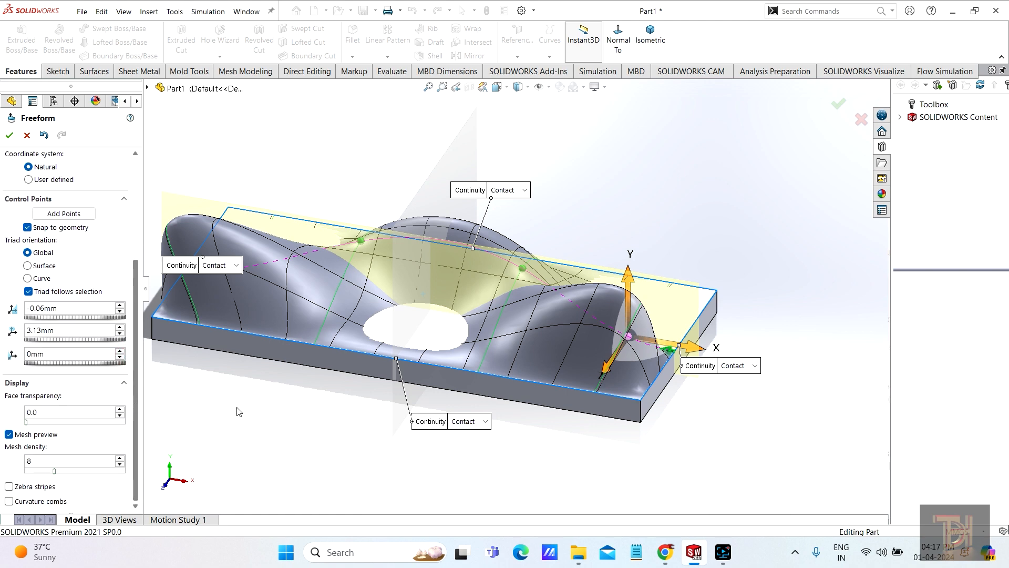
middle_drag(516, 444, 661, 400)
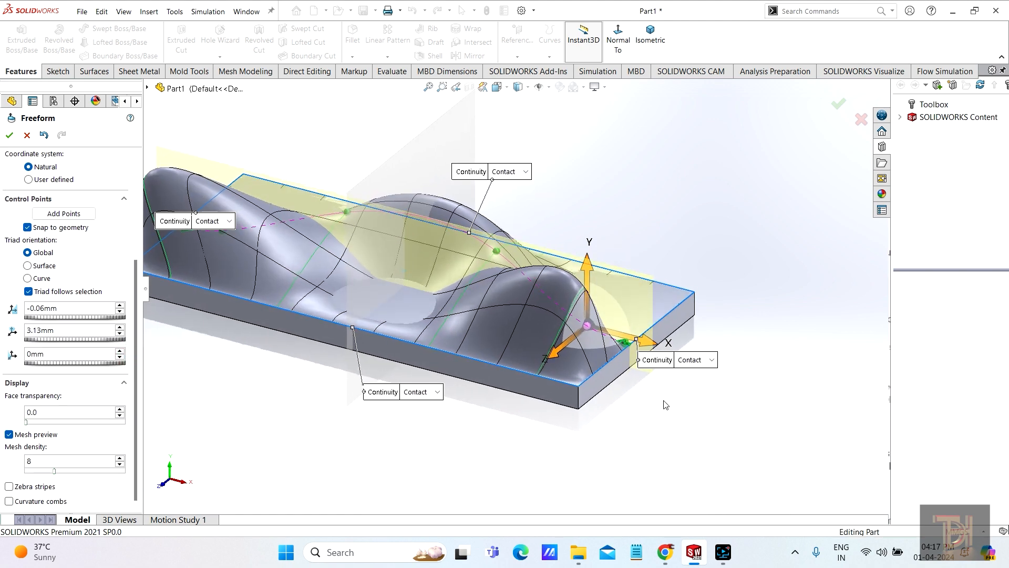
click(712, 359)
click(712, 359)
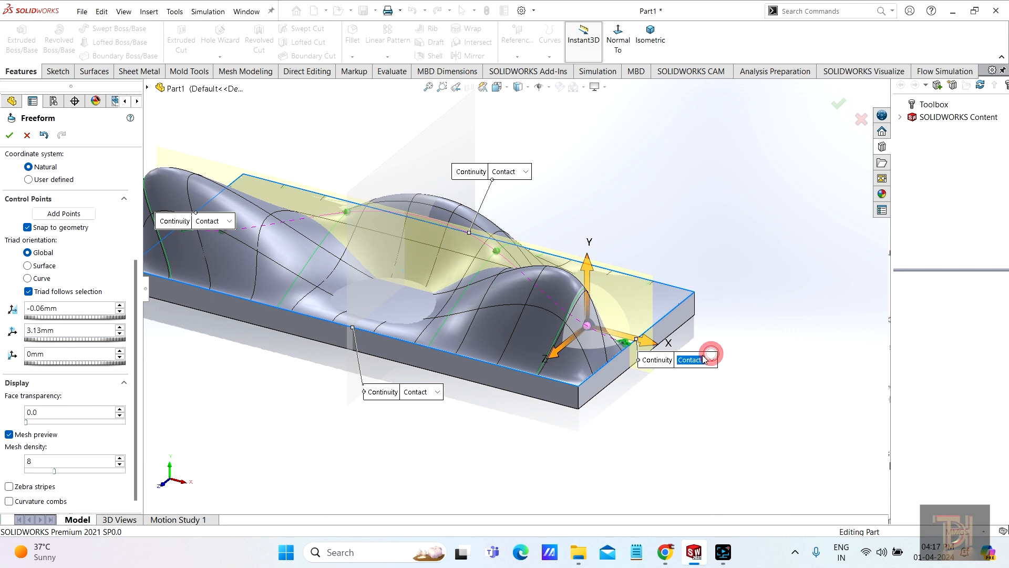
drag(663, 361, 707, 382)
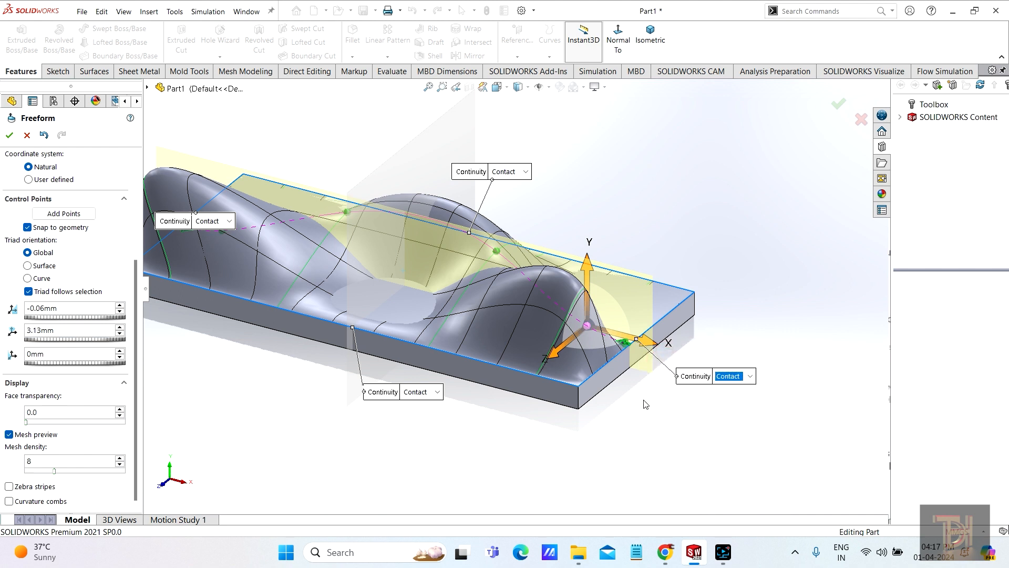
middle_drag(644, 405, 647, 398)
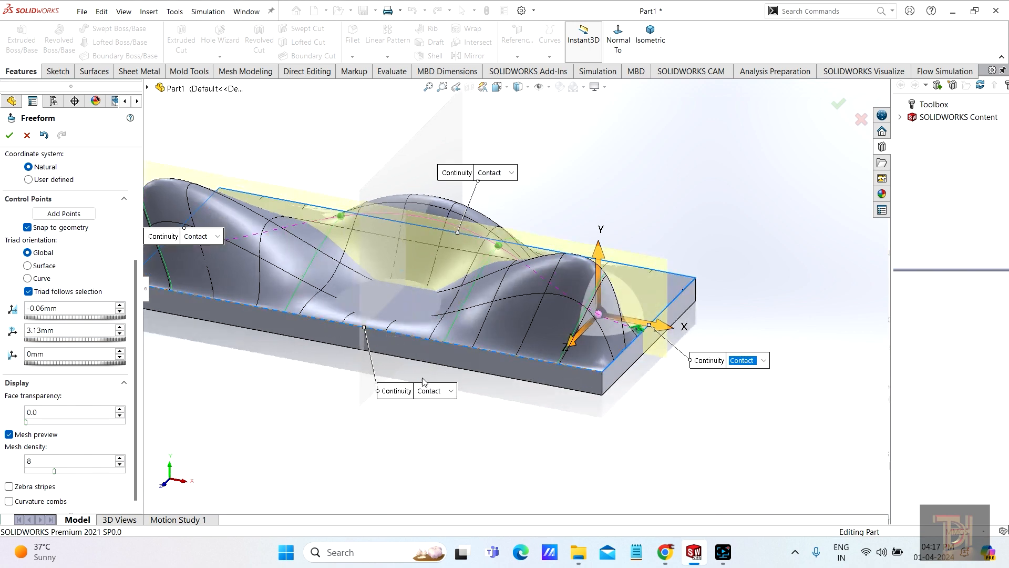
middle_drag(423, 382, 486, 408)
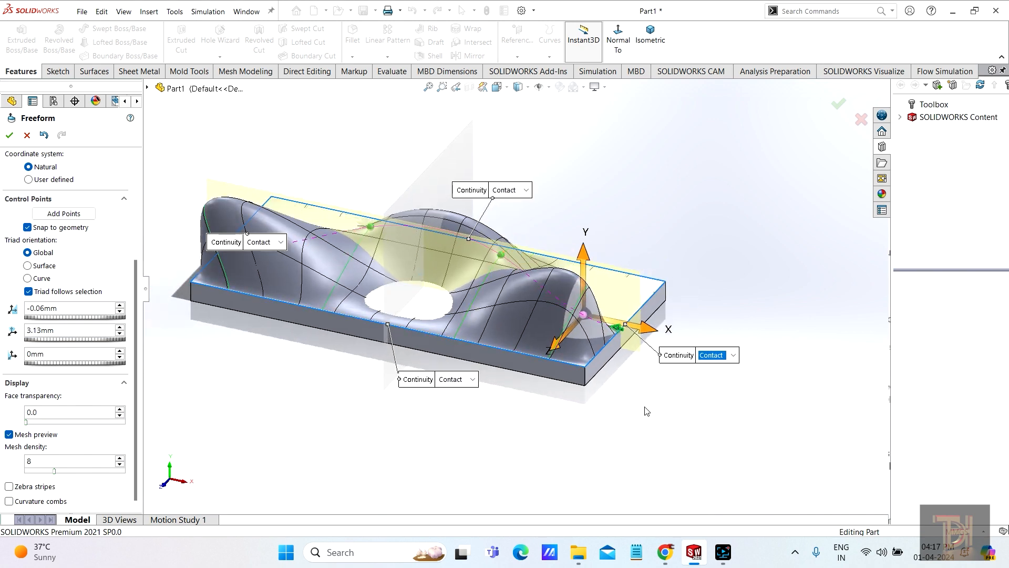
middle_drag(655, 397, 597, 381)
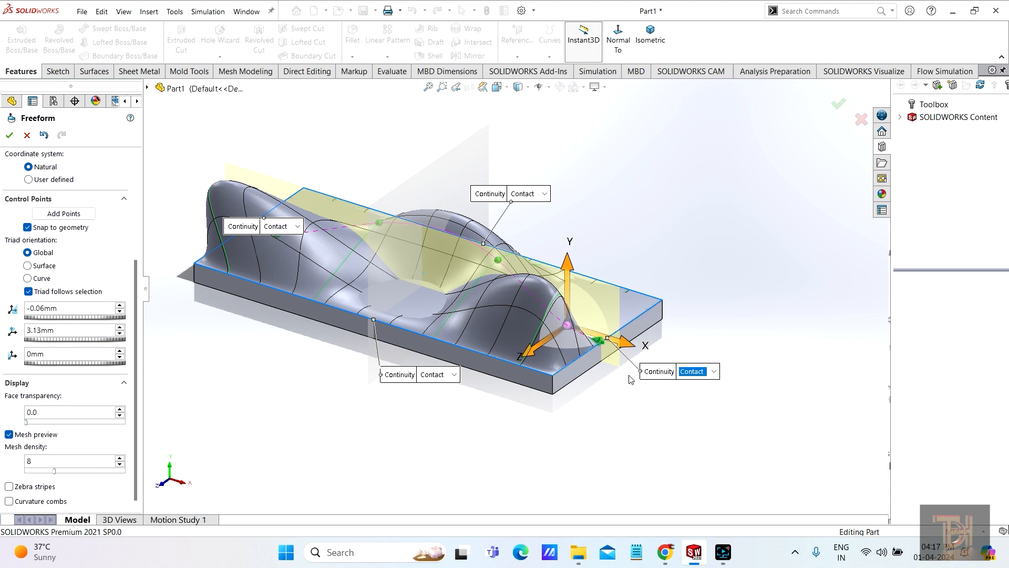
Step: Try Tangent and Curvature continuity on the plate's short end edge
click(715, 374)
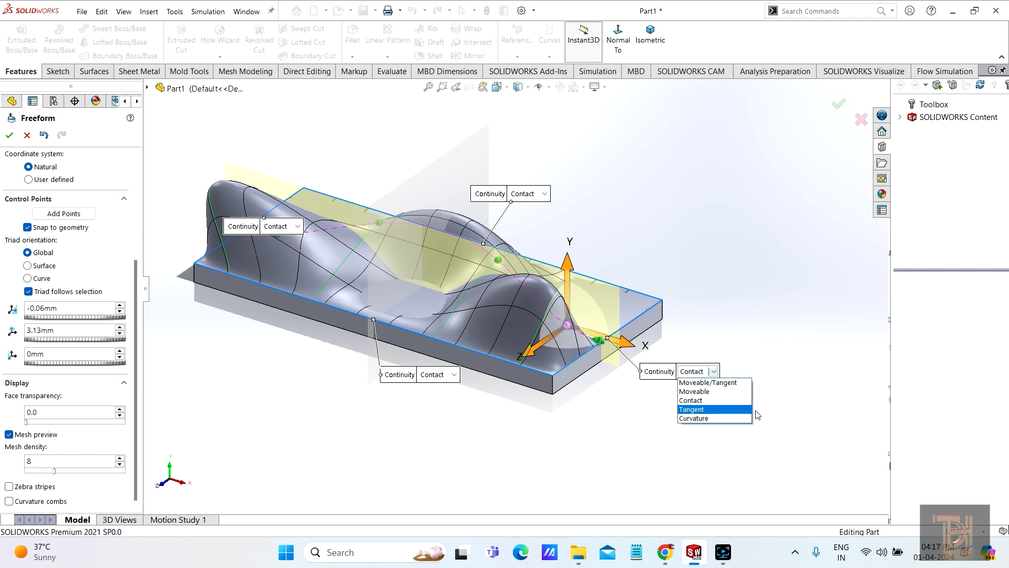
click(708, 409)
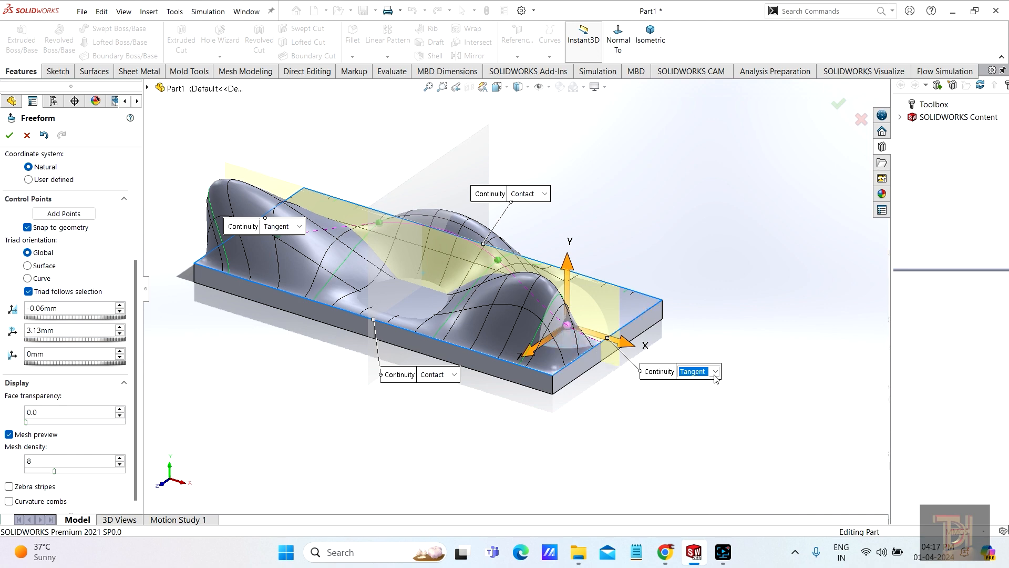
click(715, 374)
click(699, 418)
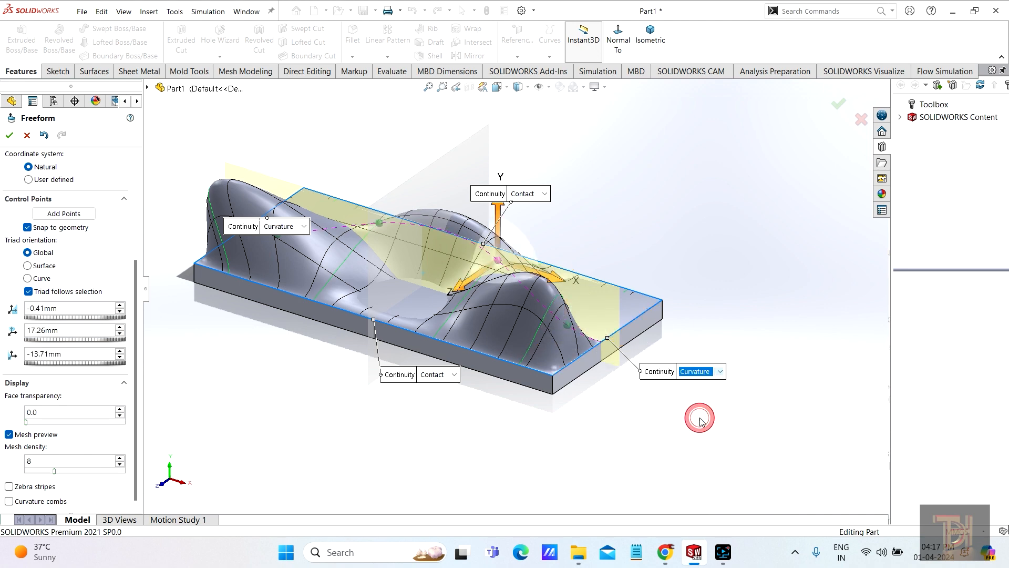
Step: Pull the control point on the inner crosswise curve down along the global Y axis to about 15.42 mm
scroll(616, 382, down, 3)
mouse_move(603, 396)
middle_down()
mouse_move(615, 390)
mouse_move(604, 391)
middle_up()
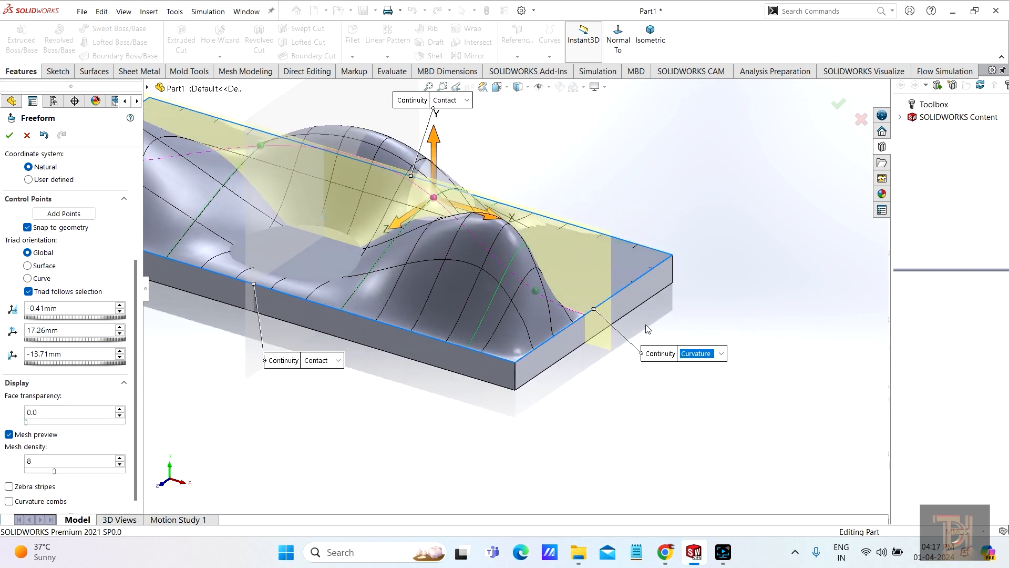
drag(432, 138, 438, 159)
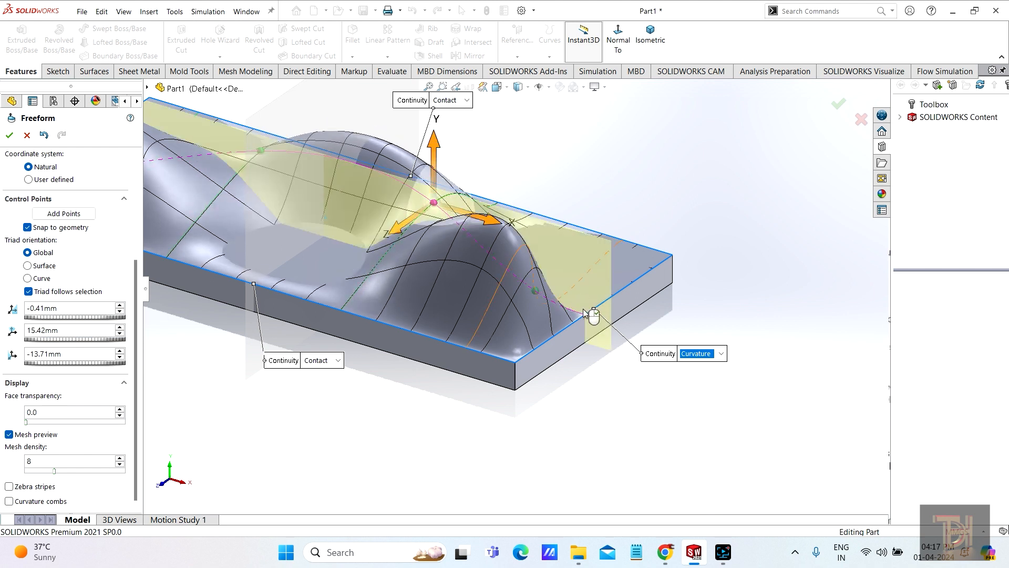
Step: Set the short end edge to Moveable and pull the control handle beside it to about 0.4 mm in X and 5.65 mm in Y
click(721, 353)
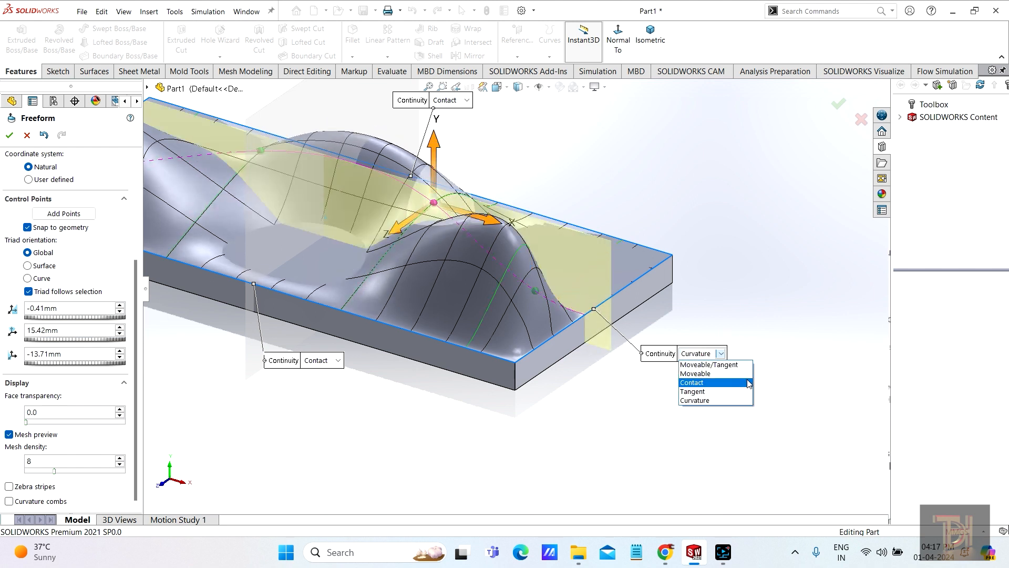
click(695, 373)
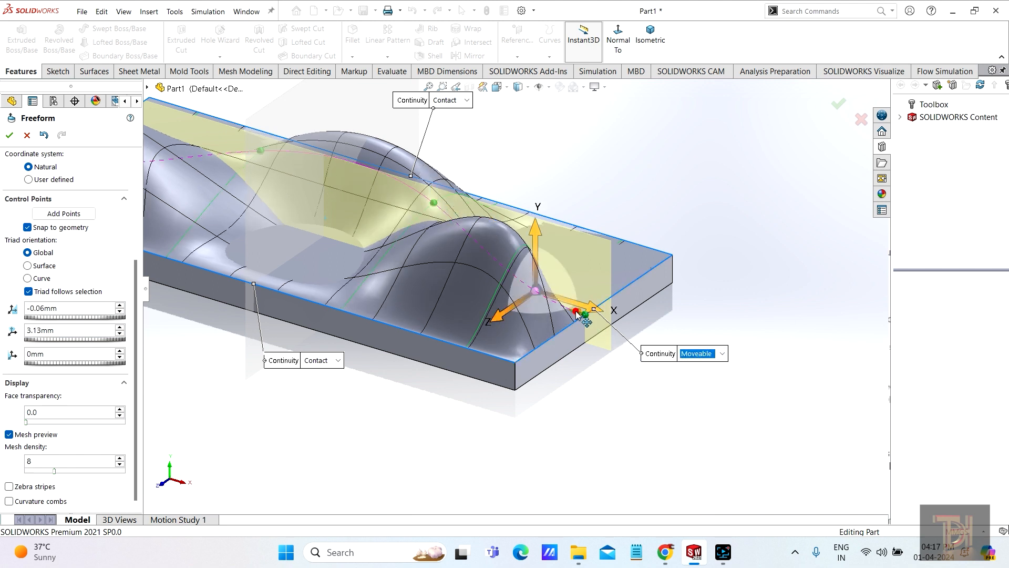
drag(575, 311, 571, 309)
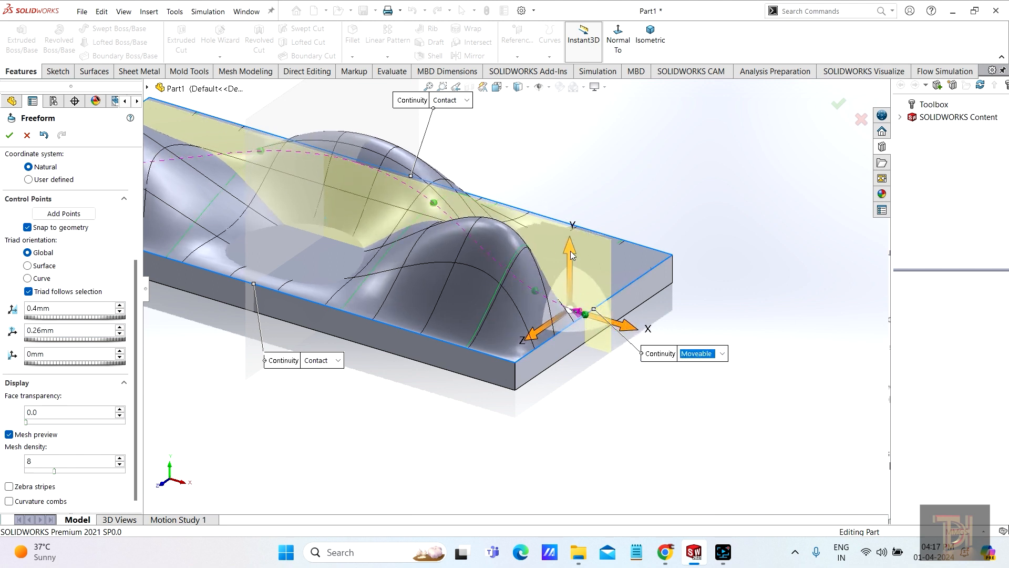
mouse_move(572, 254)
mouse_down()
mouse_move(571, 231)
mouse_move(583, 251)
mouse_up()
middle_drag(603, 411, 597, 371)
Step: Set the short end edge's continuity to Moveable/Tangent and check the deformed shape at both ends of the plate
click(708, 325)
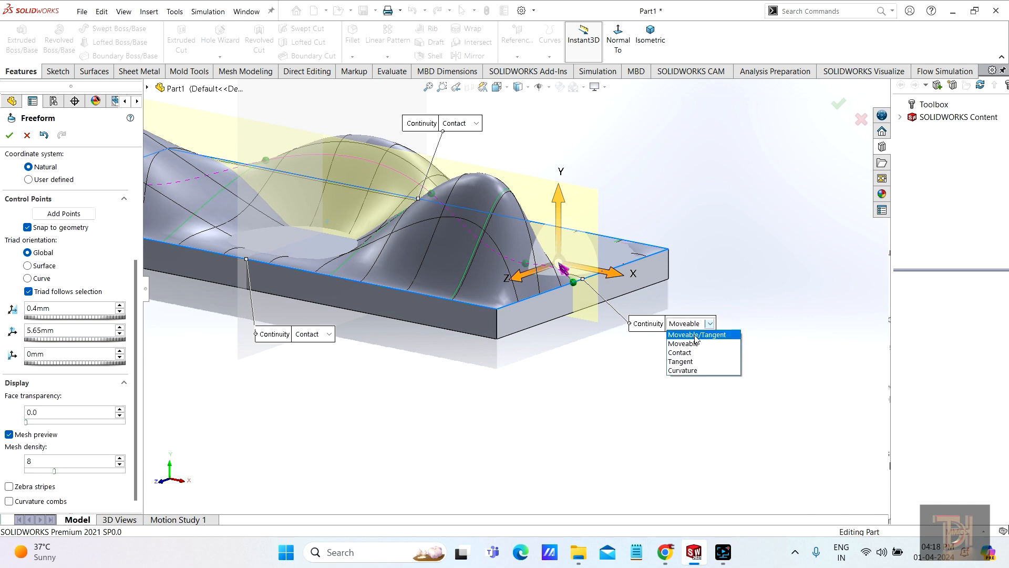
click(694, 335)
mouse_move(639, 373)
middle_down()
mouse_move(594, 441)
mouse_move(623, 376)
middle_up()
middle_drag(480, 387, 413, 310)
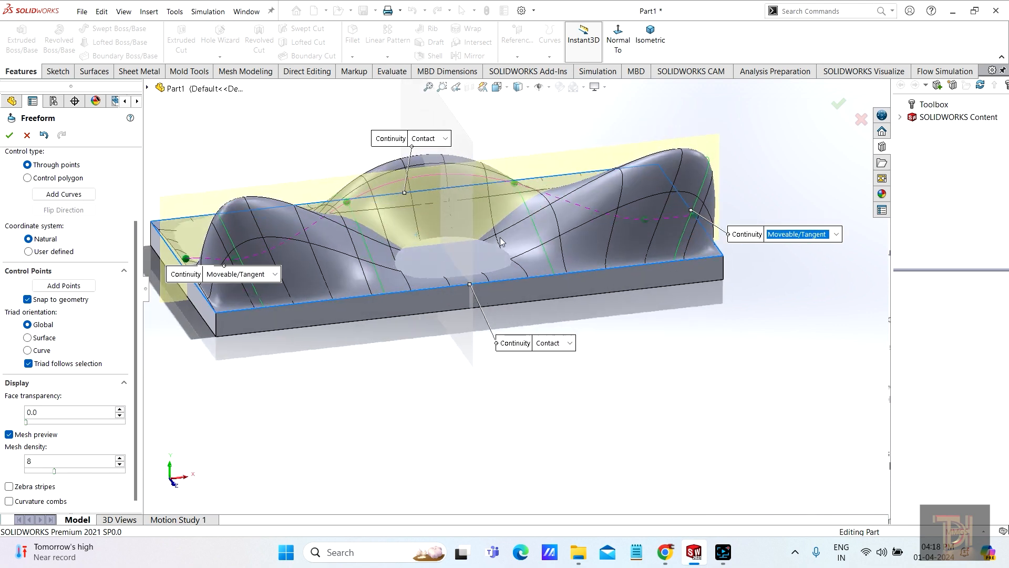
middle_drag(609, 269, 492, 304)
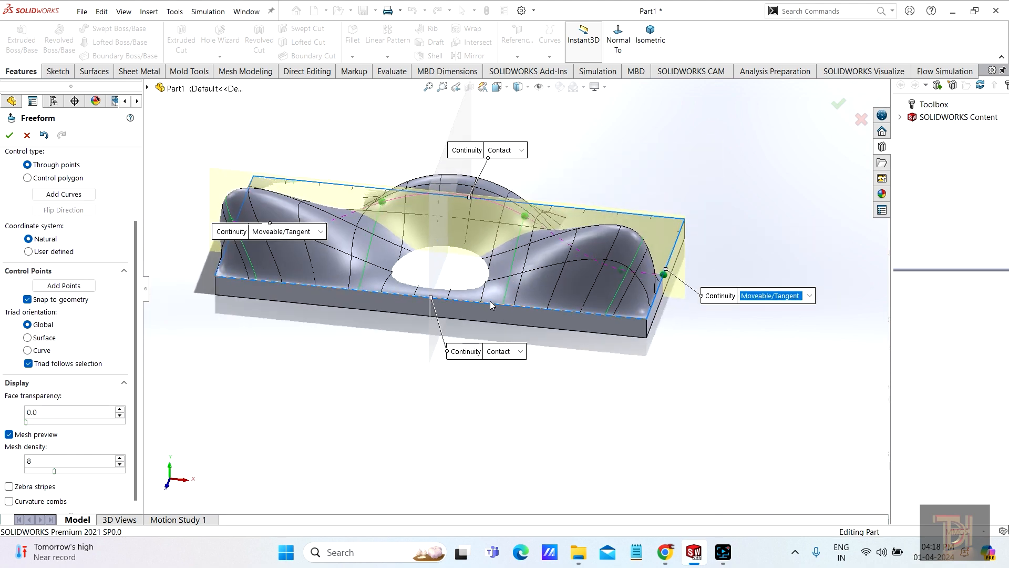
Step: Review the continuity options of the front long edge, leave it at Contact, and examine the surface from several angles
middle_drag(631, 376, 405, 321)
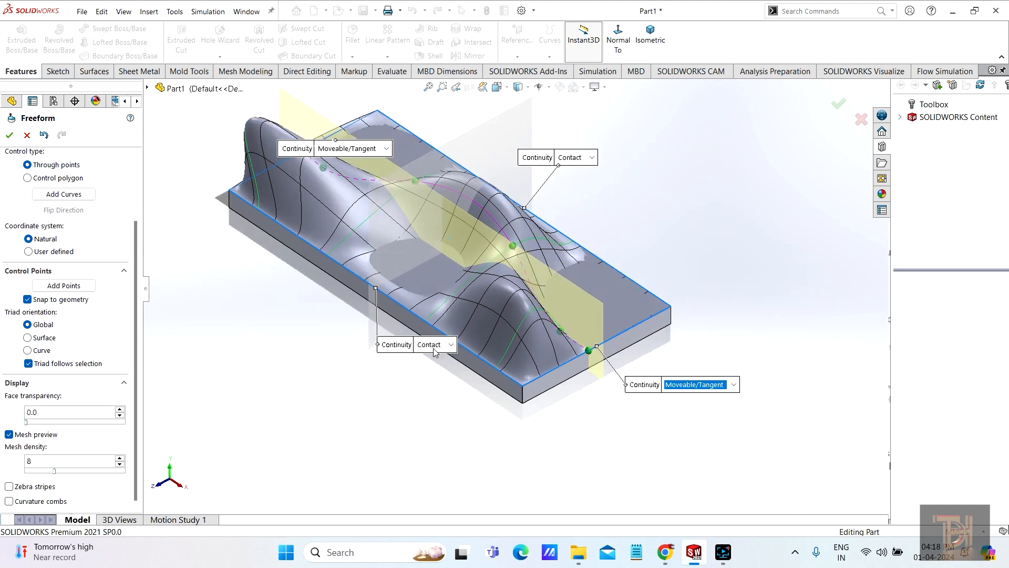
click(451, 345)
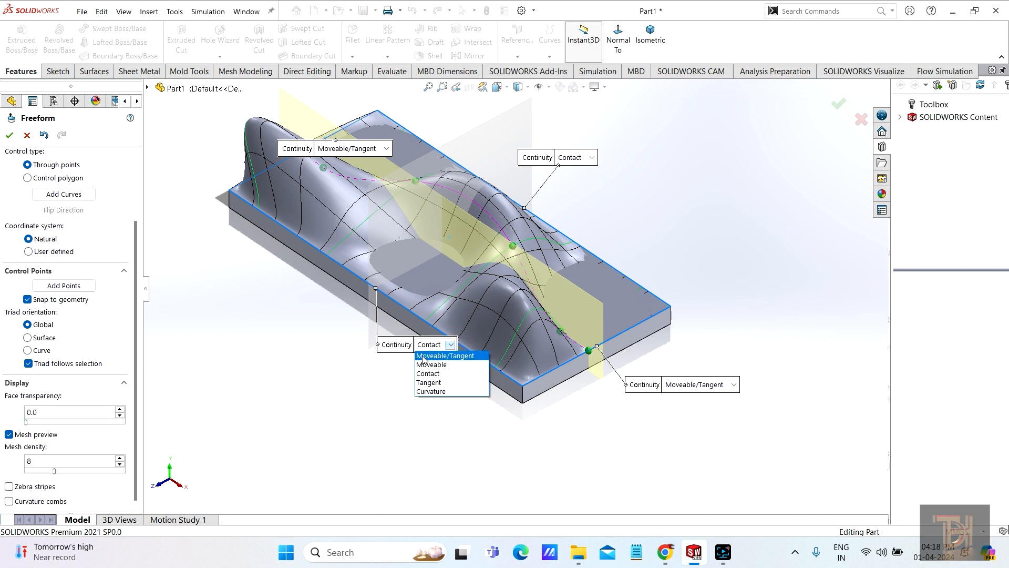
click(395, 360)
middle_drag(389, 357, 484, 328)
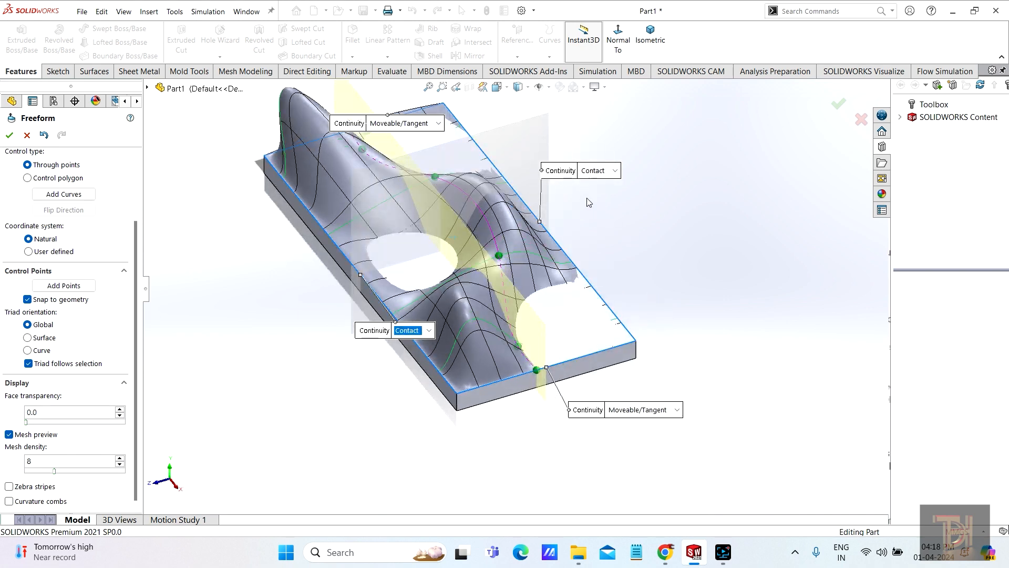
middle_drag(664, 251, 477, 304)
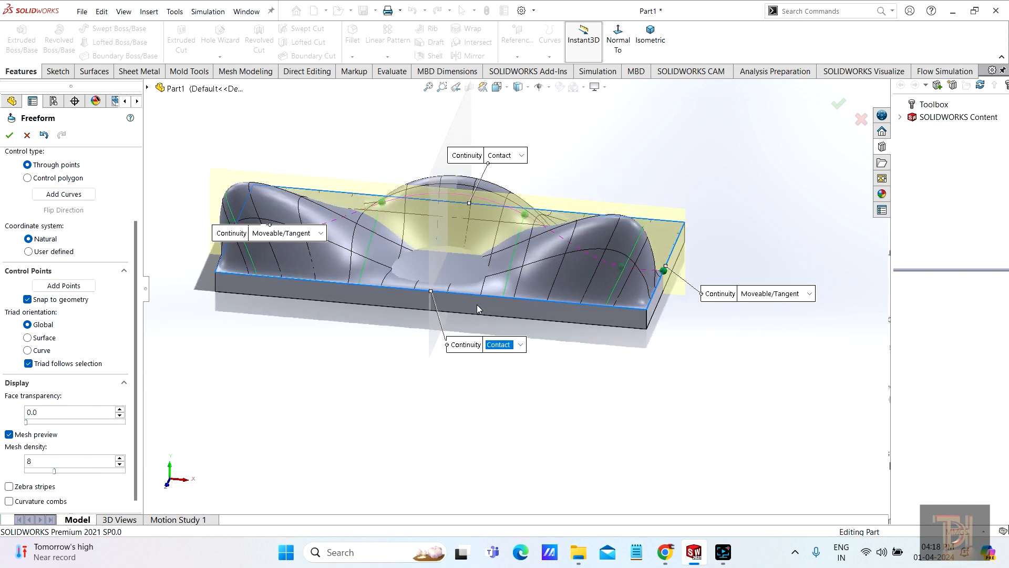
middle_drag(541, 380, 543, 408)
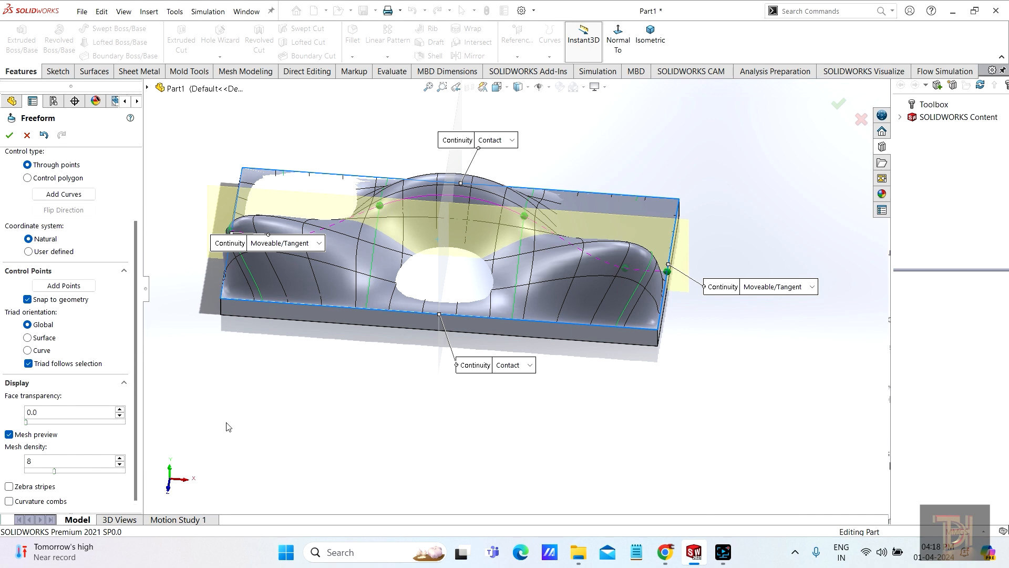
middle_drag(227, 427, 465, 229)
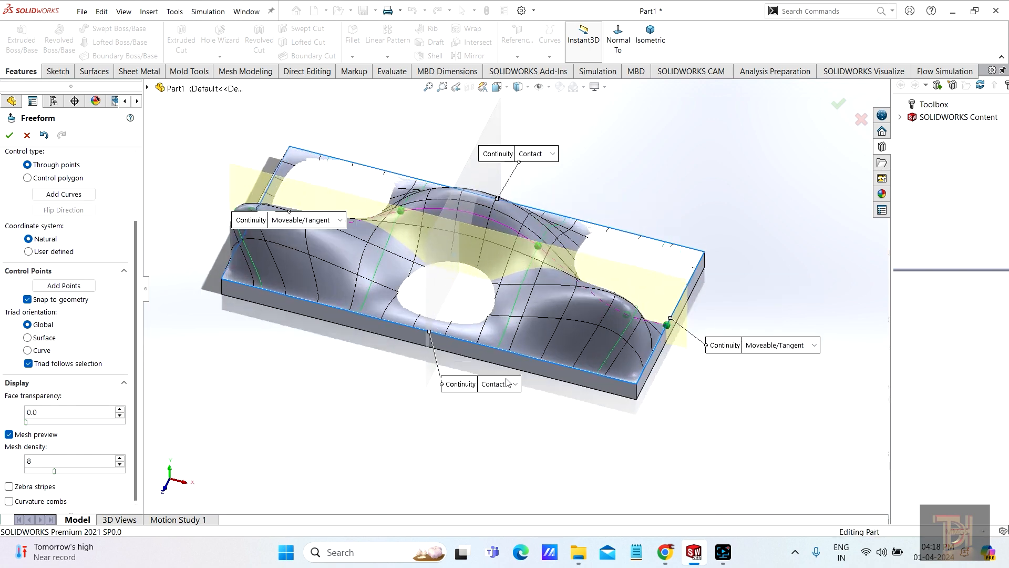
middle_drag(401, 375, 310, 374)
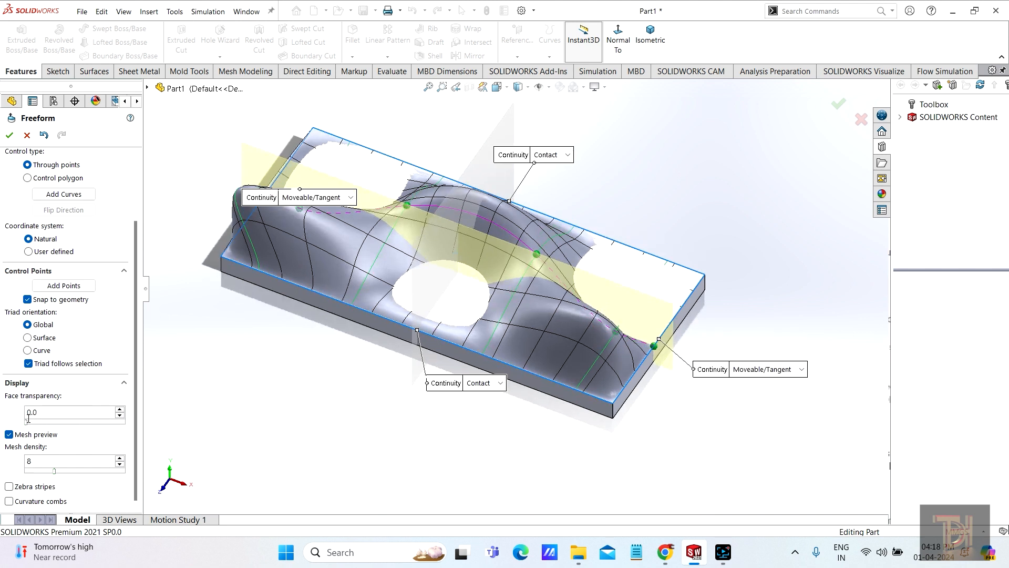
Step: Preview the freeform face at transparencies of 0.6 and 0.9 and return the value to 0.0
drag(26, 422, 81, 422)
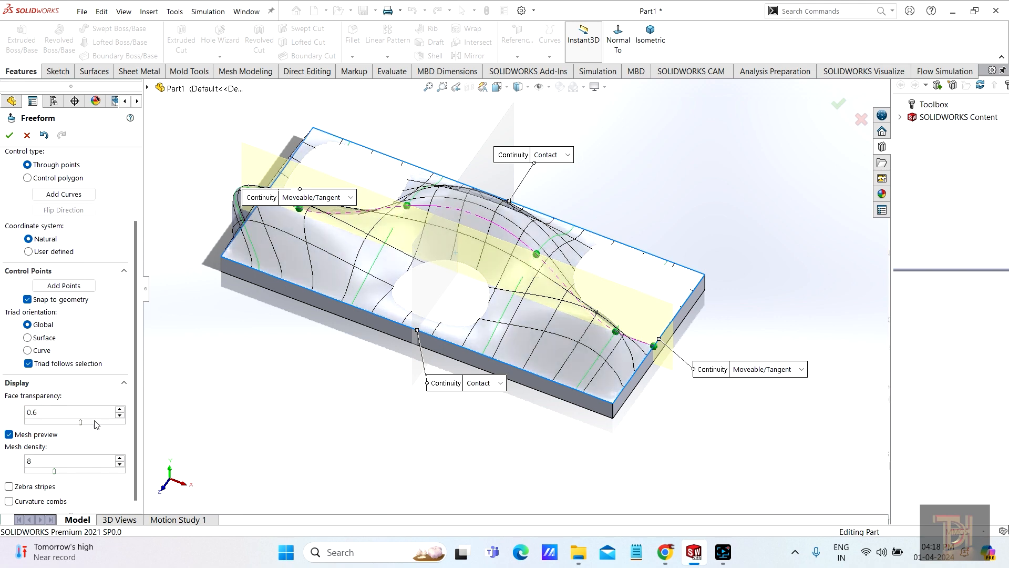
middle_drag(409, 266, 318, 336)
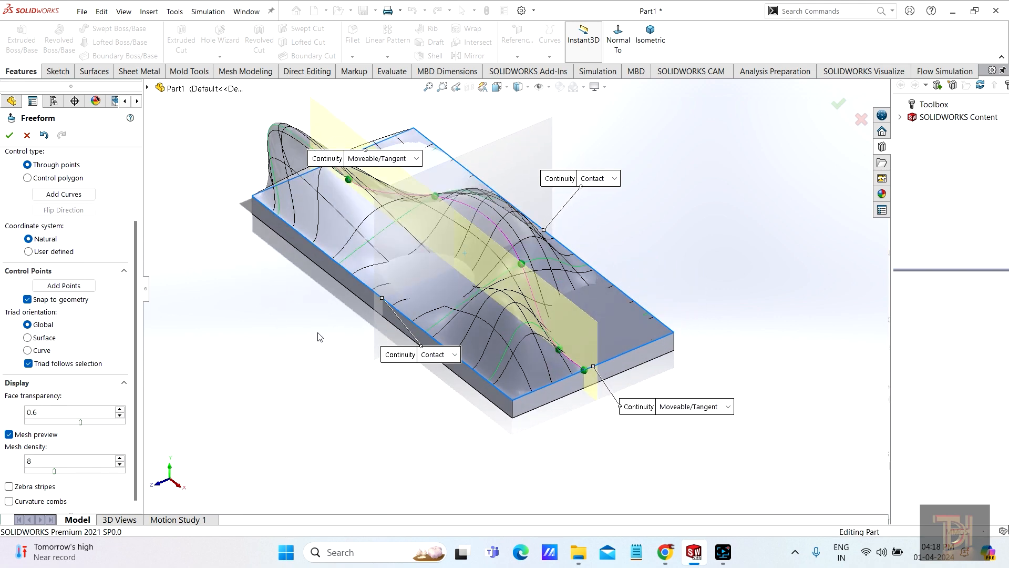
drag(86, 426, 120, 429)
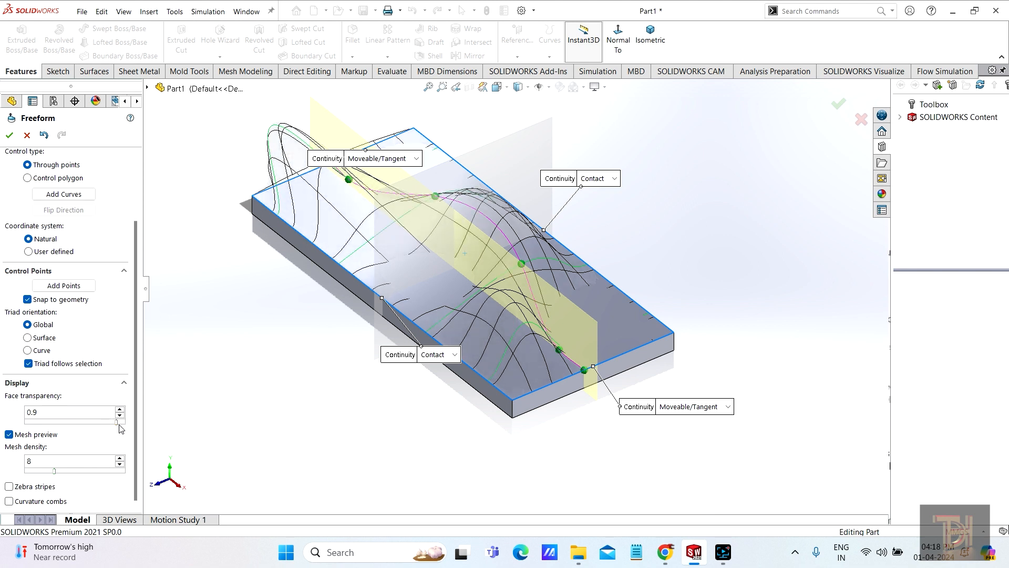
drag(104, 428, 27, 422)
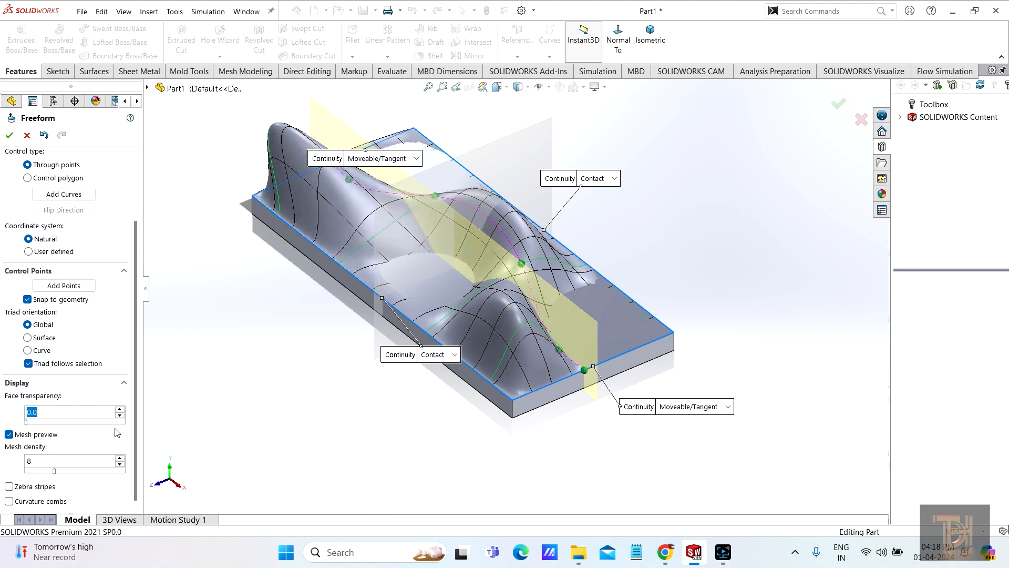
Step: Increase the preview mesh density to 12 and check the denser mesh on the surface
click(135, 413)
click(120, 458)
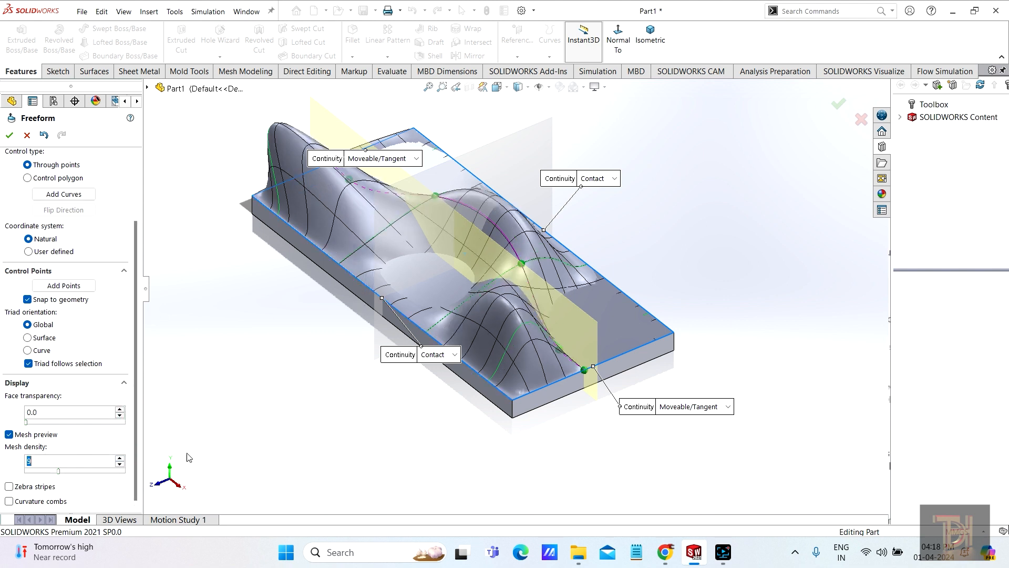
click(120, 458)
click(120, 459)
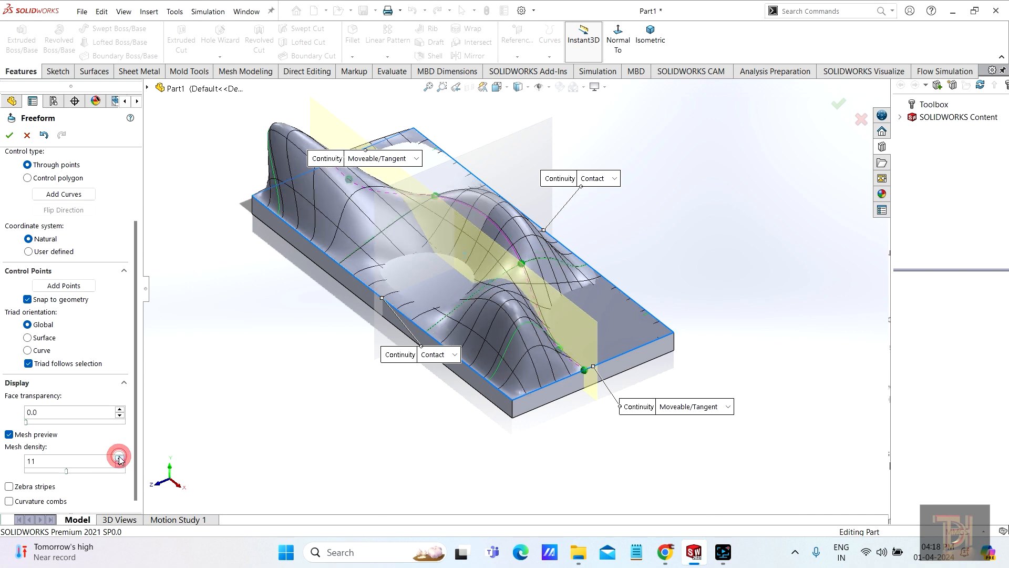
click(120, 458)
middle_drag(265, 367, 346, 362)
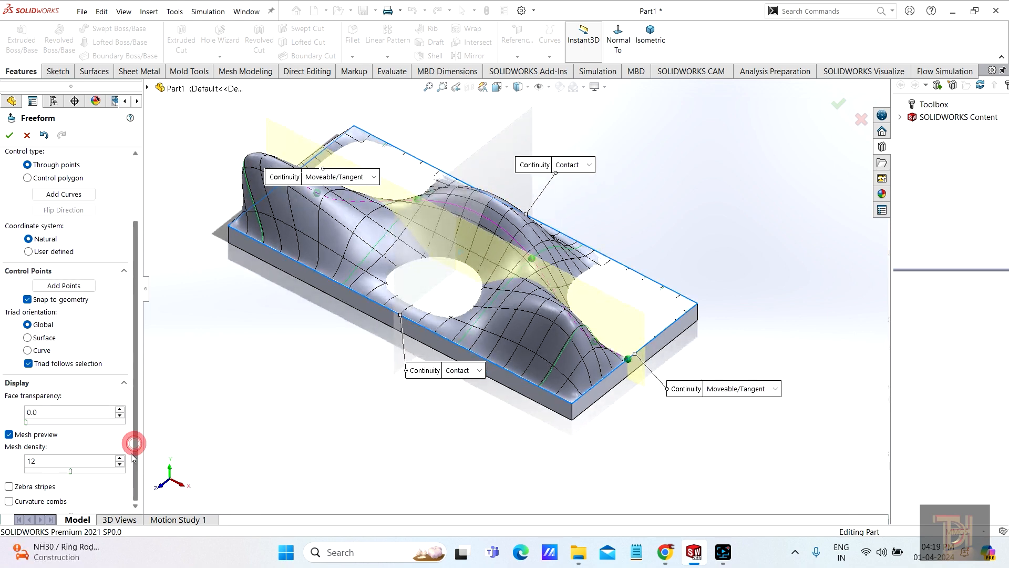
Step: Turn on zebra stripes for the freeform face and examine the stripe flow across the bulges
click(9, 487)
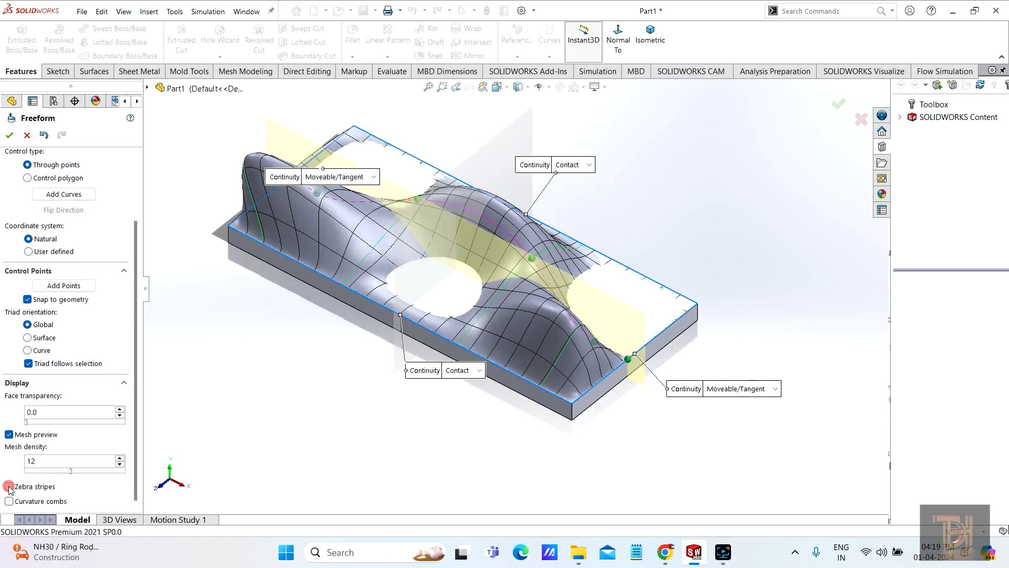
mouse_move(295, 388)
middle_down()
mouse_move(300, 428)
mouse_move(286, 390)
middle_up()
middle_drag(288, 370, 328, 368)
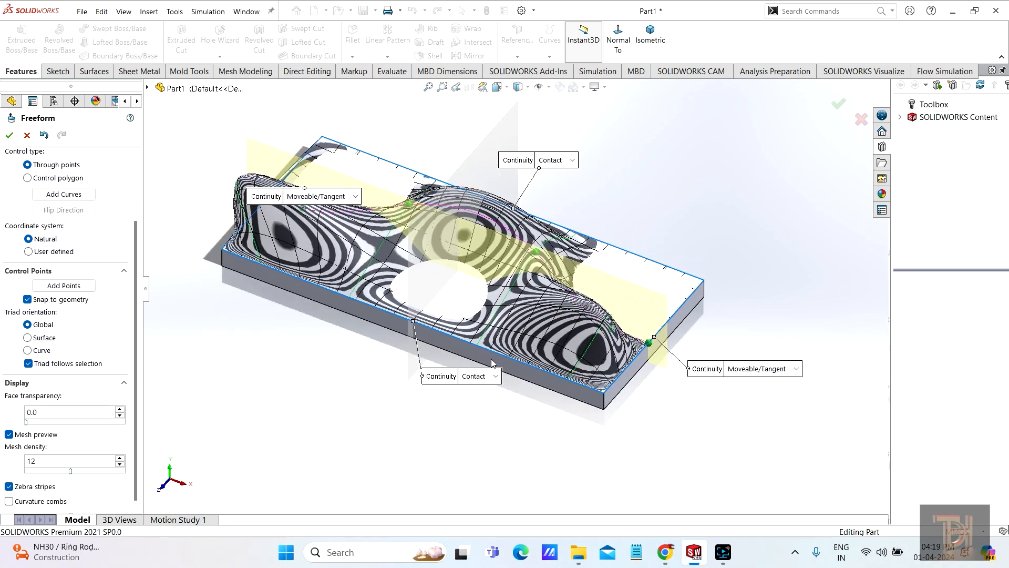
middle_drag(359, 371, 331, 396)
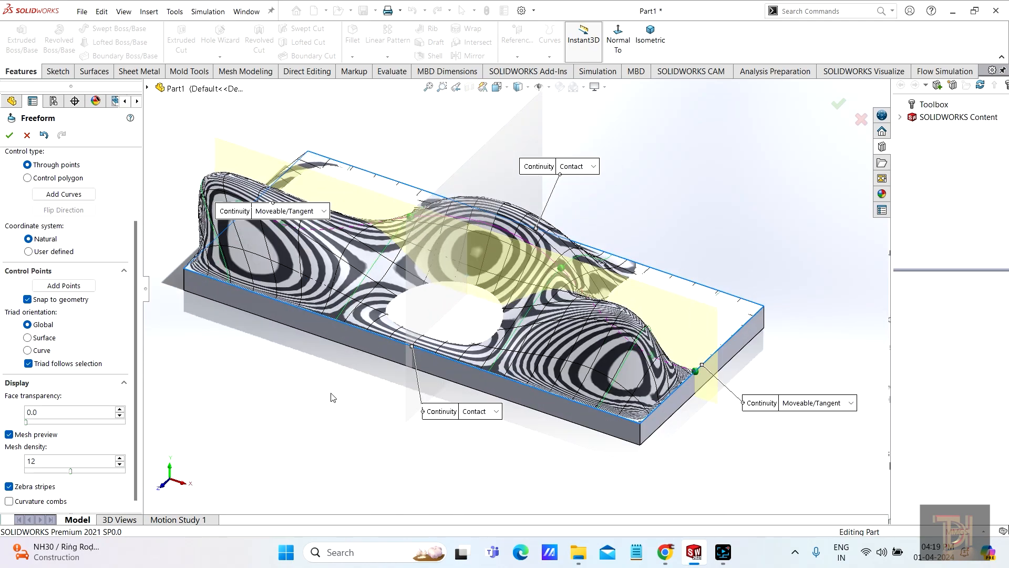
Step: Turn off the zebra stripes and show curvature combs in Direction 1 on the freeform face
click(9, 486)
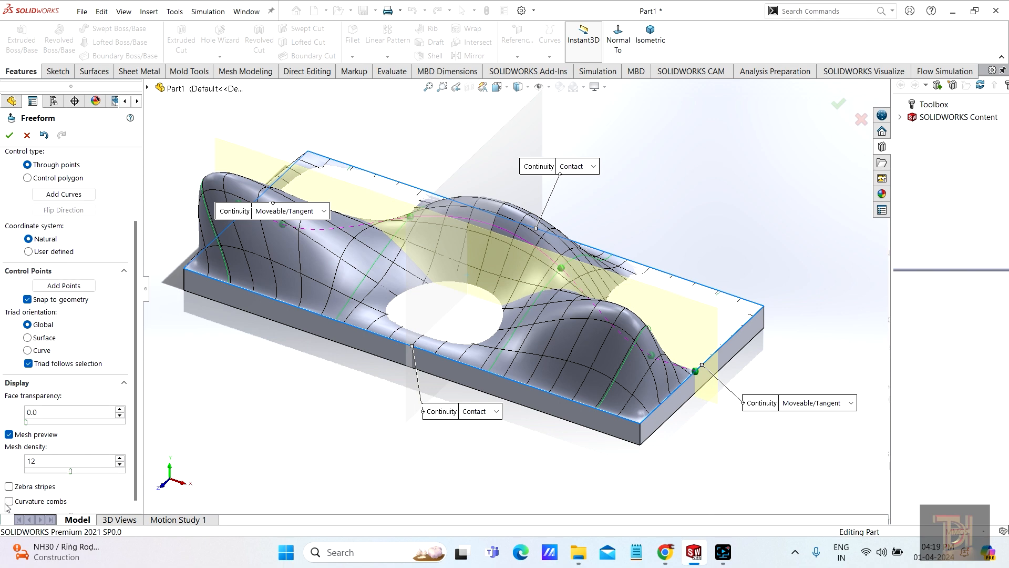
drag(134, 420, 141, 480)
middle_drag(292, 404, 355, 265)
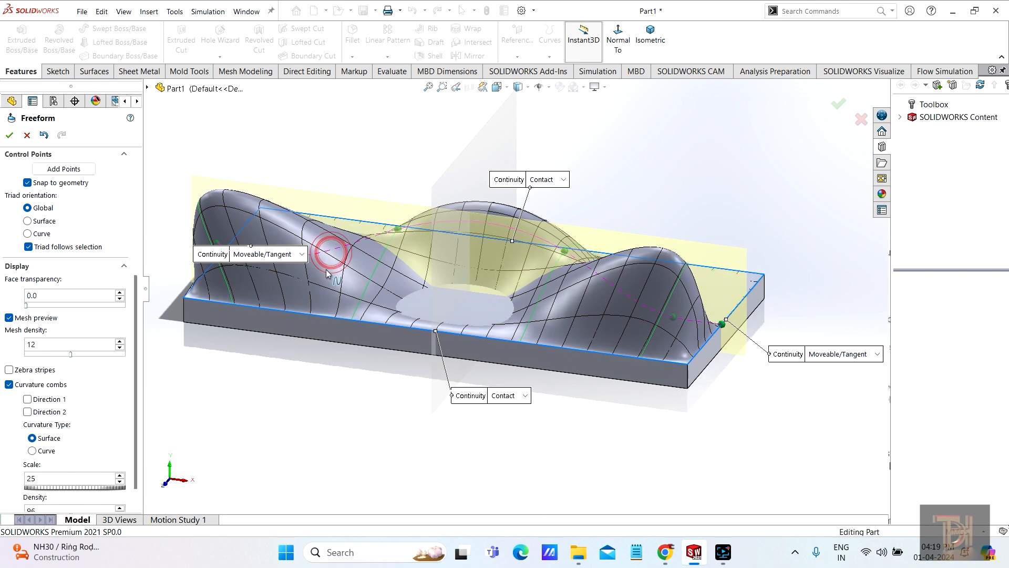
click(27, 400)
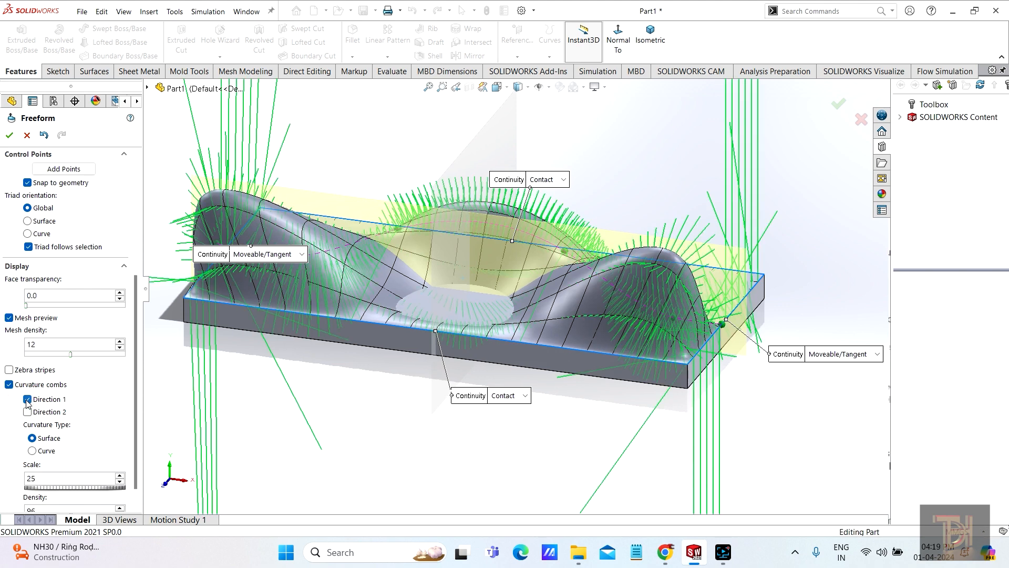
mouse_move(282, 410)
middle_down()
mouse_move(344, 412)
mouse_move(295, 419)
middle_up()
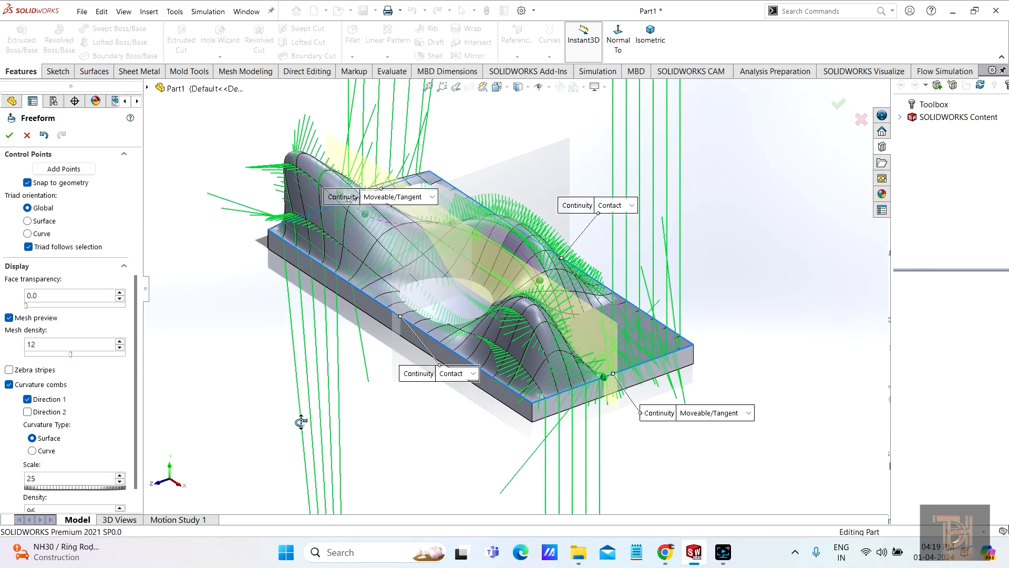
Step: Reduce the curvature comb scale to 15 and check the shorter combs on the surface
click(120, 482)
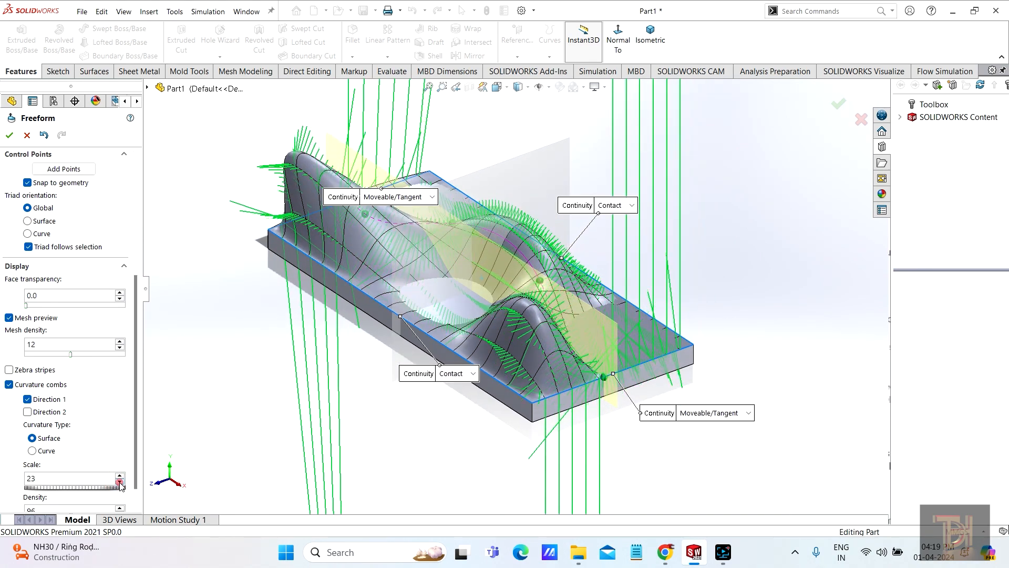
click(120, 483)
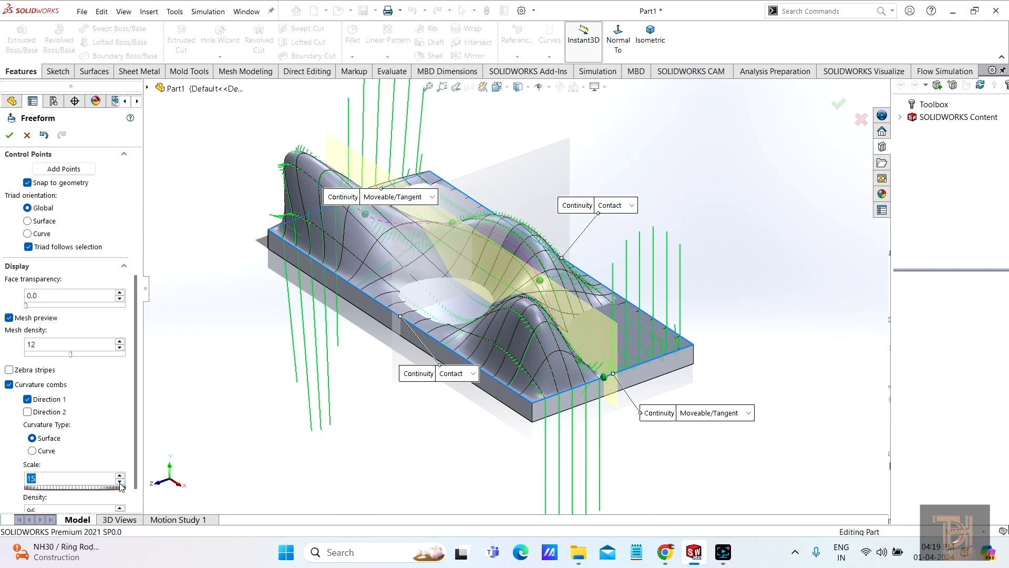
drag(138, 431, 135, 455)
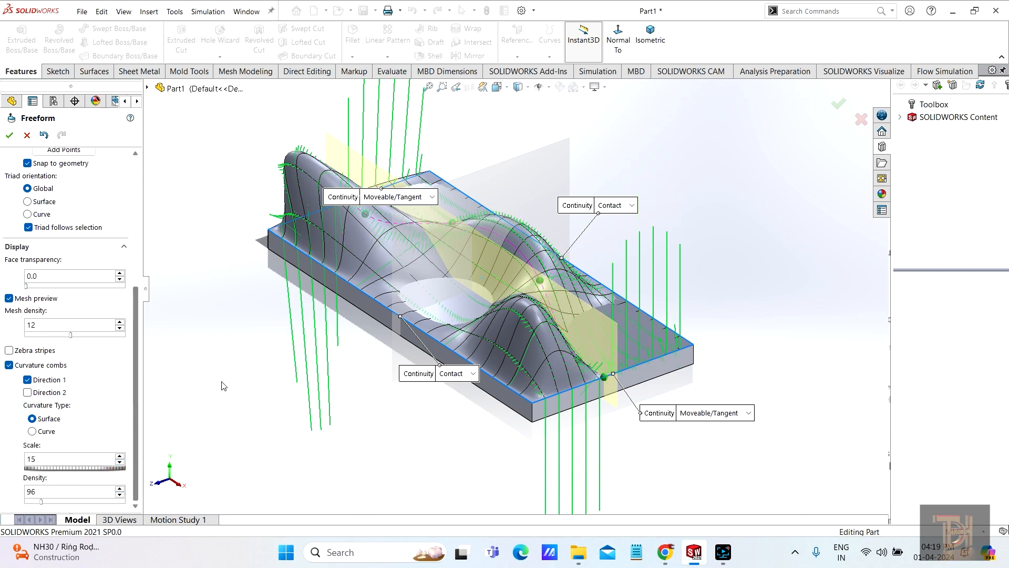
mouse_move(365, 361)
middle_down()
mouse_move(371, 351)
mouse_move(355, 354)
mouse_move(354, 412)
mouse_move(374, 366)
middle_up()
scroll(514, 287, up, 1)
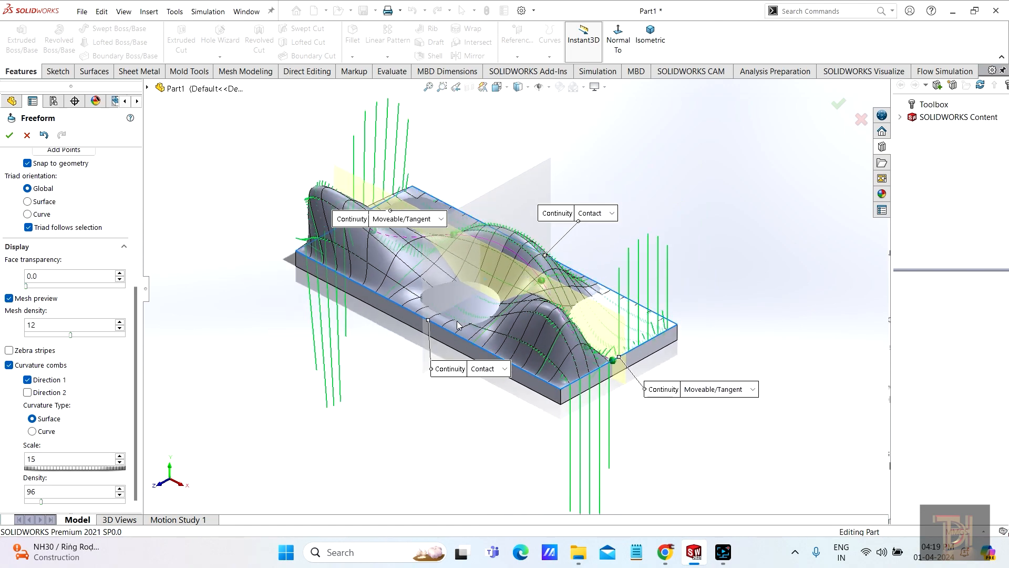
Step: Lower the curvature comb density to 83
click(134, 389)
click(119, 495)
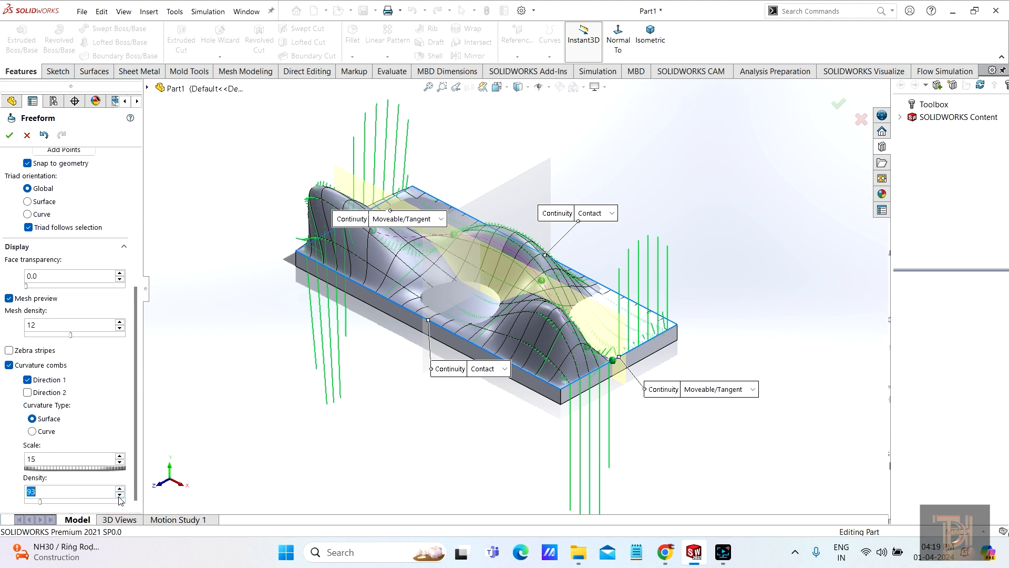
click(120, 495)
click(120, 495)
click(120, 495)
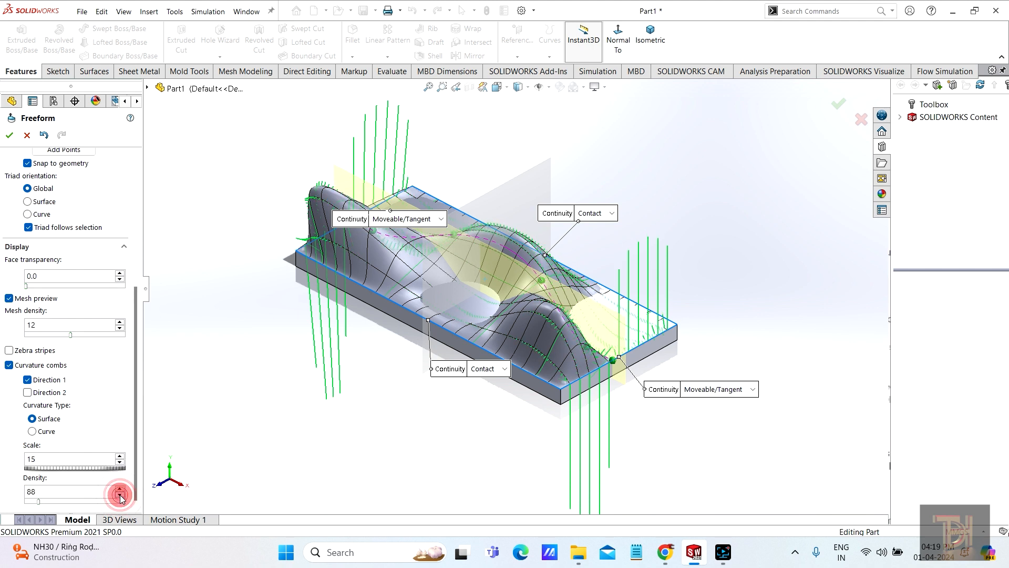
click(120, 495)
click(120, 495)
click(120, 495)
click(120, 495)
click(120, 495)
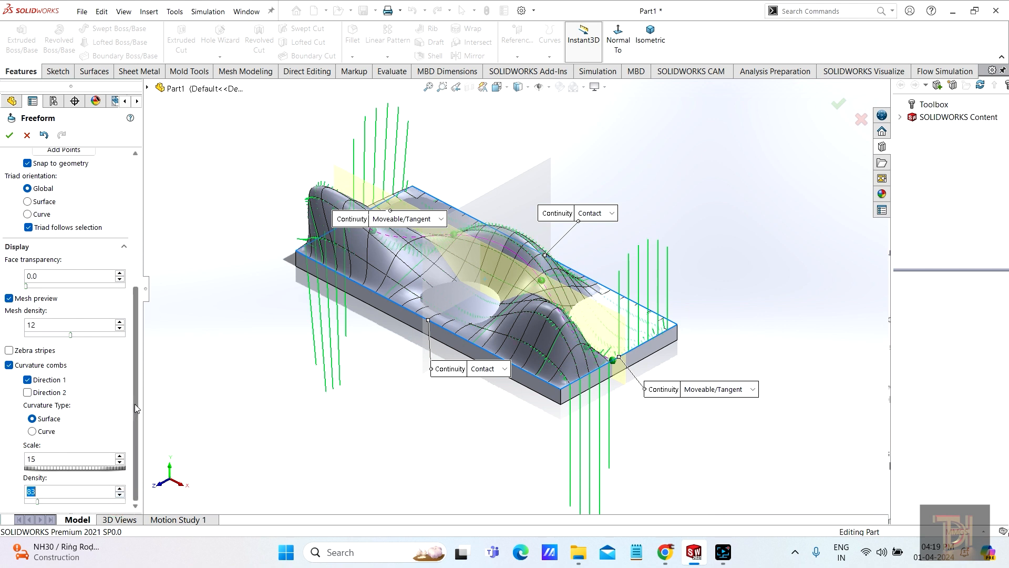
Step: Hide the Direction 1 curvature combs, keeping the curvature type at Surface
click(28, 380)
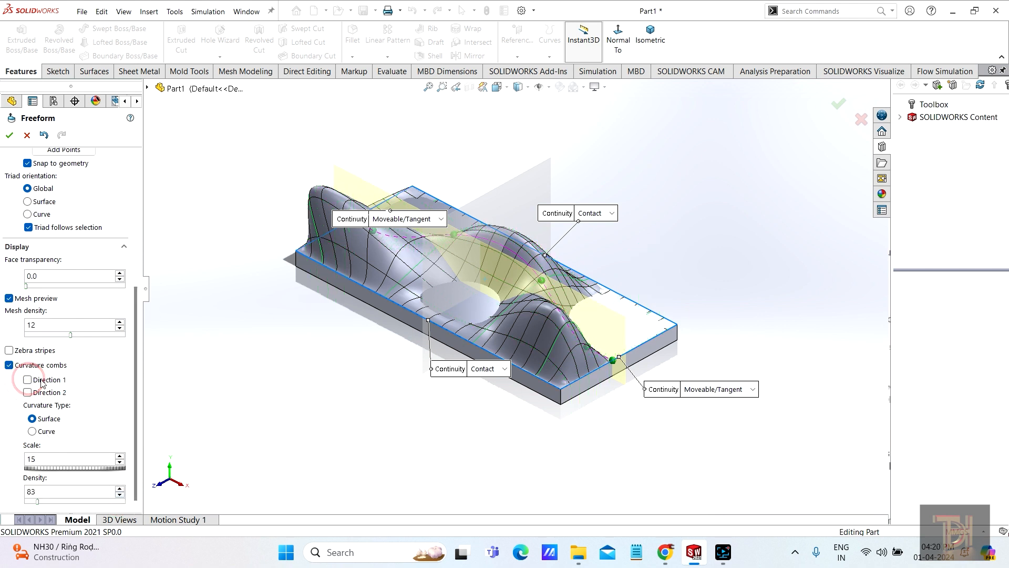
click(32, 431)
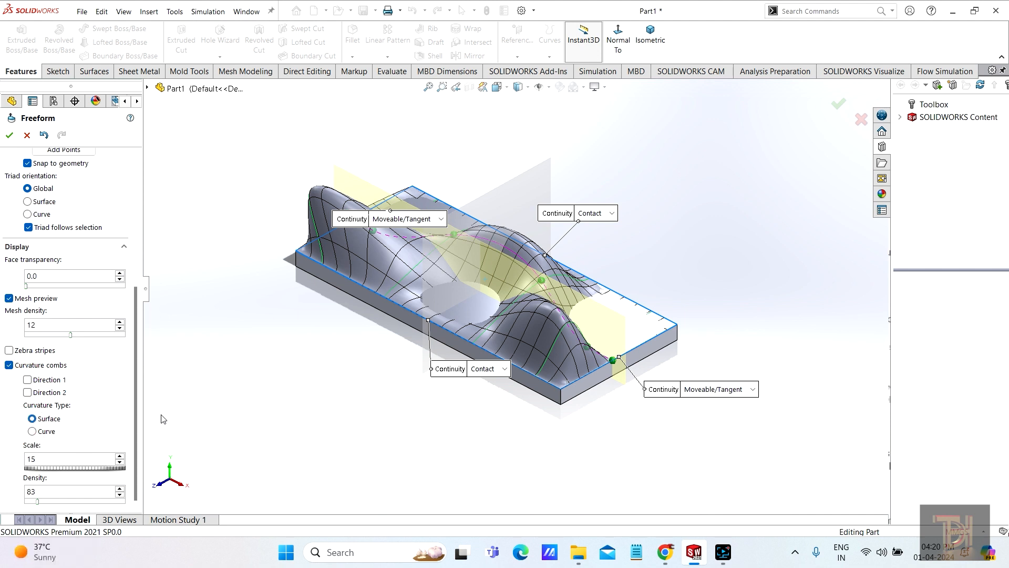
Step: Set the continuity of the short edge beside the tallest bulge to Contact and examine the reshaped surface
drag(136, 409, 133, 330)
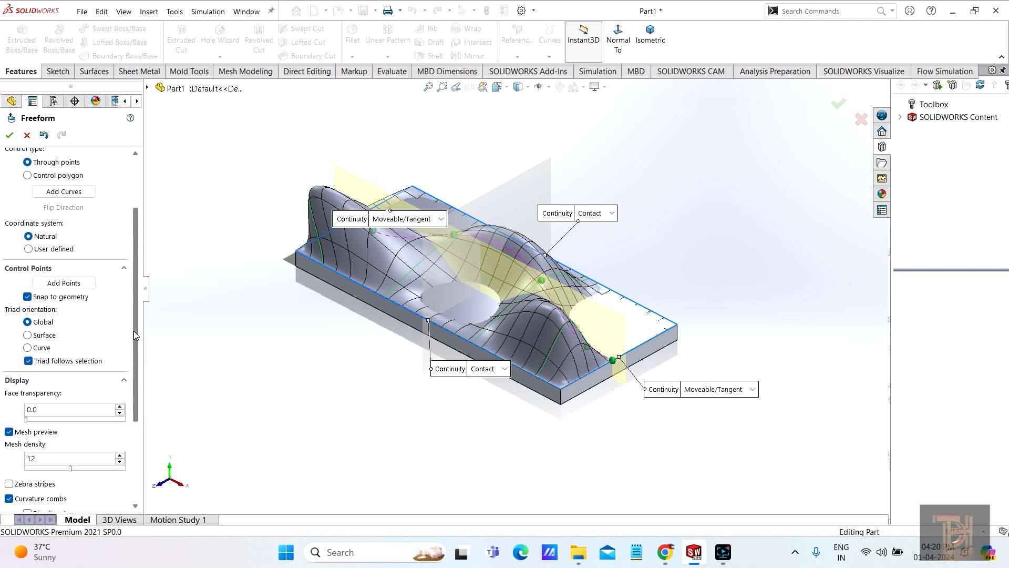
drag(137, 402, 142, 320)
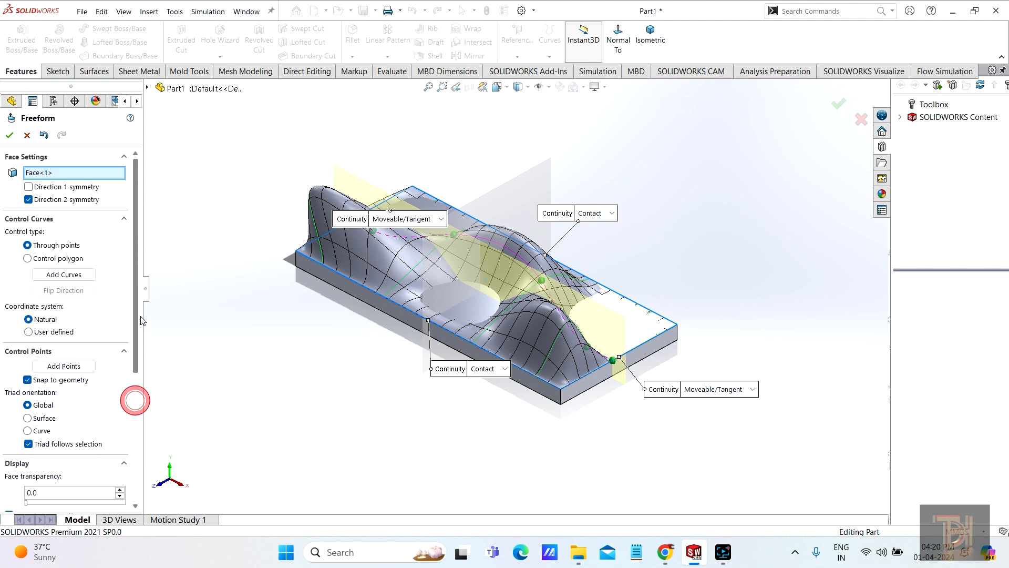
click(441, 220)
click(393, 256)
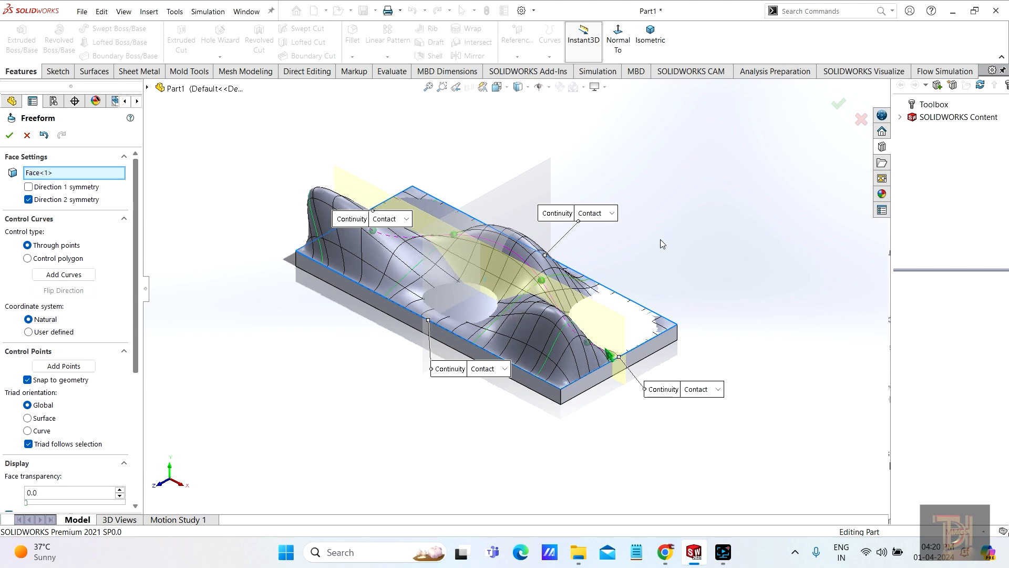
middle_drag(661, 243, 650, 289)
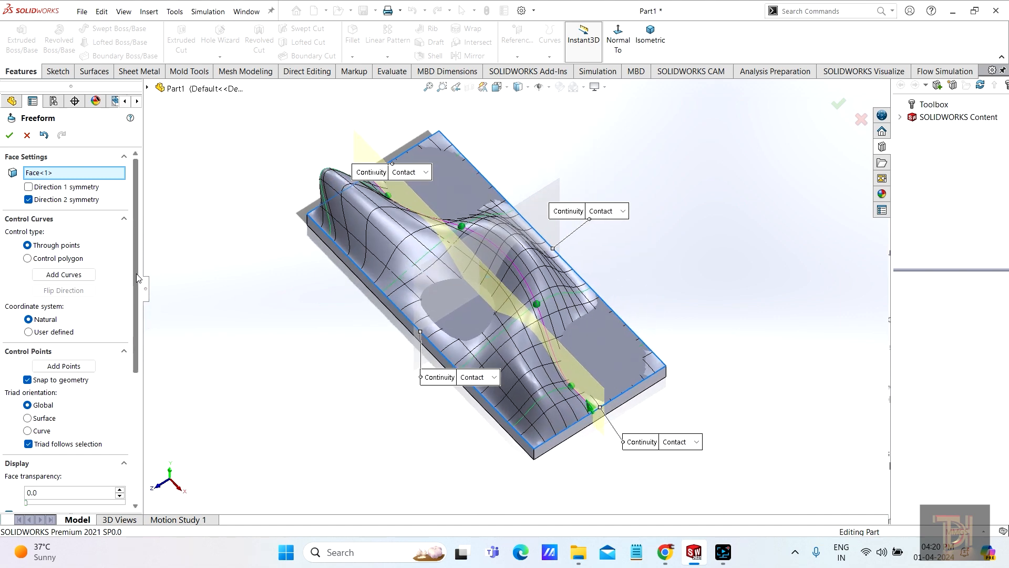
Step: Review the freeform settings and surface once more, accept the Freeform feature, and inspect the deformed plate from below
mouse_move(136, 266)
mouse_down()
mouse_move(135, 326)
mouse_move(136, 253)
mouse_up()
middle_drag(450, 194, 669, 220)
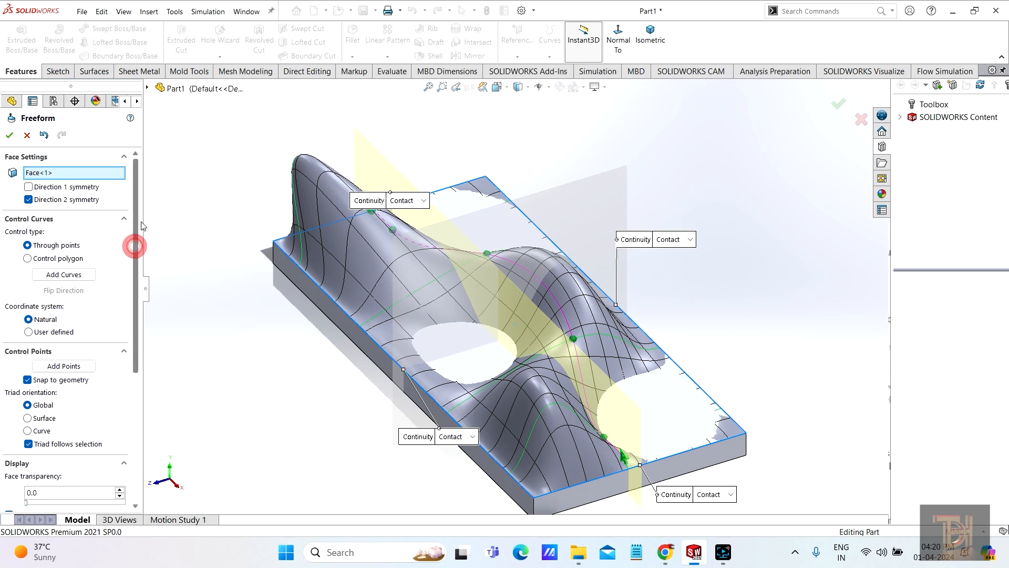
scroll(140, 225, down, 5)
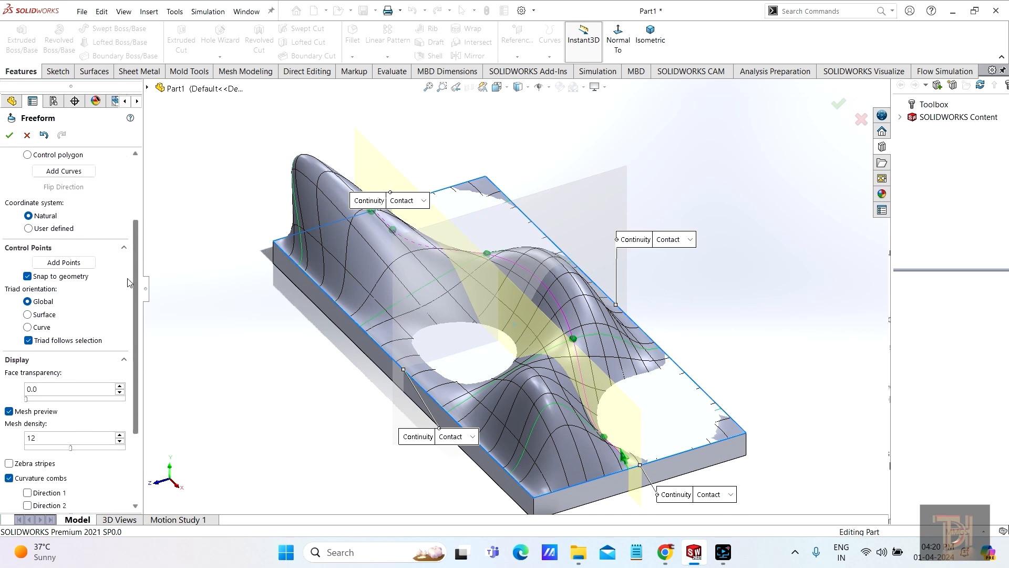
scroll(124, 339, up, 7)
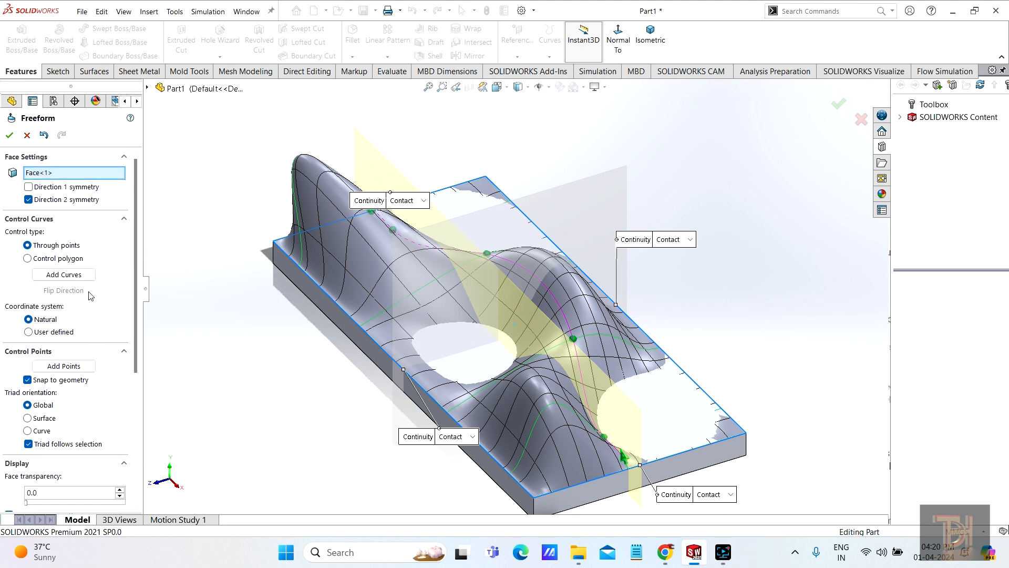
middle_drag(589, 370, 745, 369)
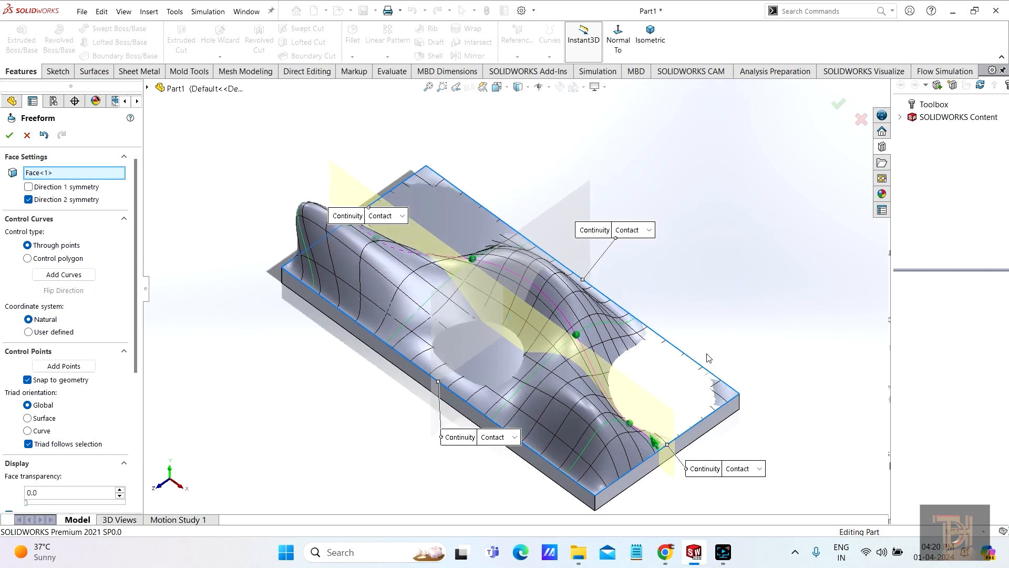
click(9, 136)
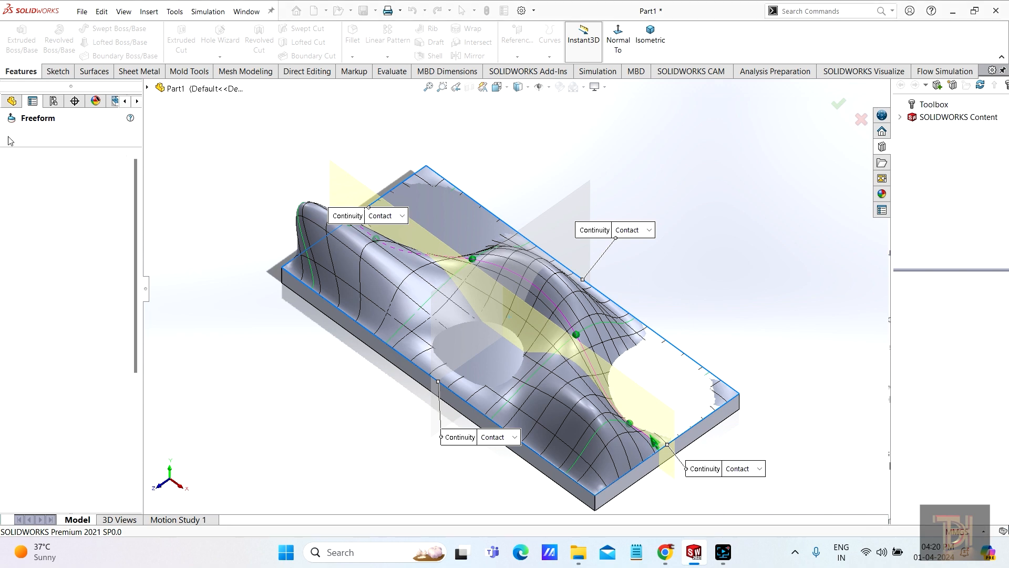
middle_drag(724, 261, 610, 179)
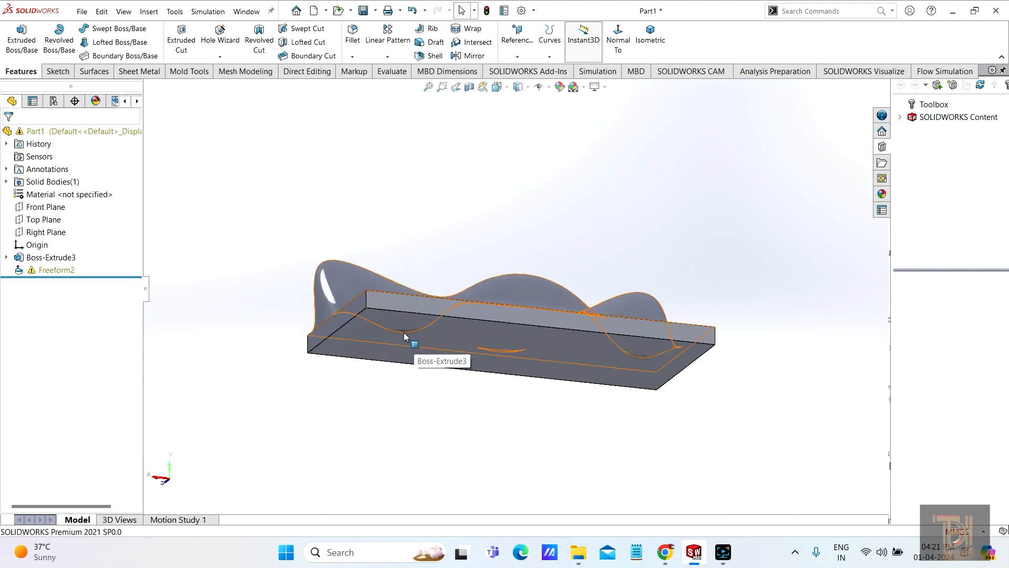